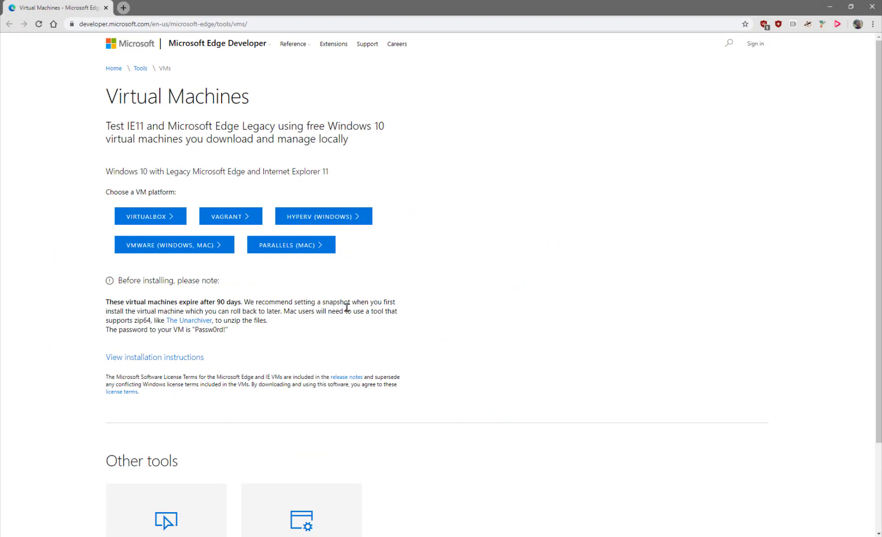
- Copy the VM password from the Microsoft Edge Developer Virtual Machines page to the clipboard
scroll(347, 308, down, 2)
scroll(347, 308, up, 2)
mouse_move(229, 331)
mouse_down()
mouse_move(191, 332)
mouse_move(246, 338)
mouse_move(228, 335)
mouse_up()
right_click(209, 333)
click(195, 330)
right_click(212, 331)
click(237, 338)
click(333, 338)
scroll(323, 313, down, 2)
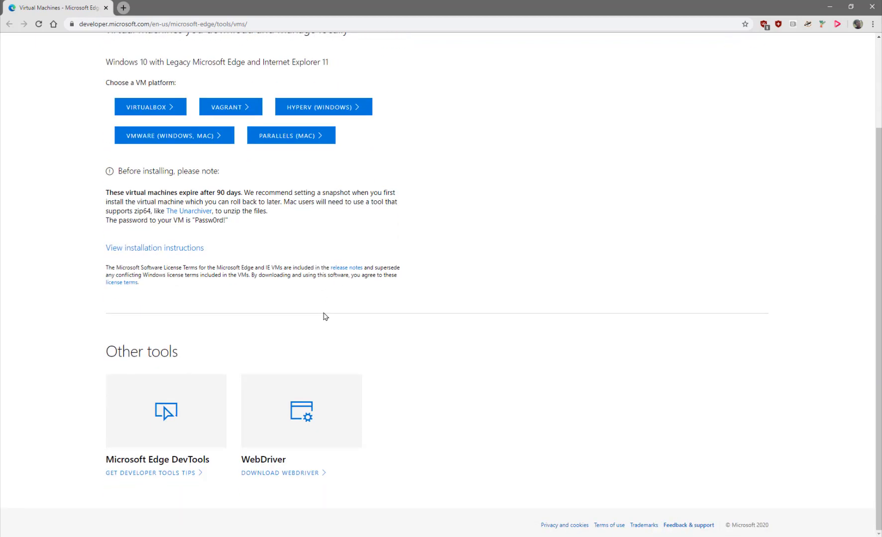
scroll(318, 315, up, 2)
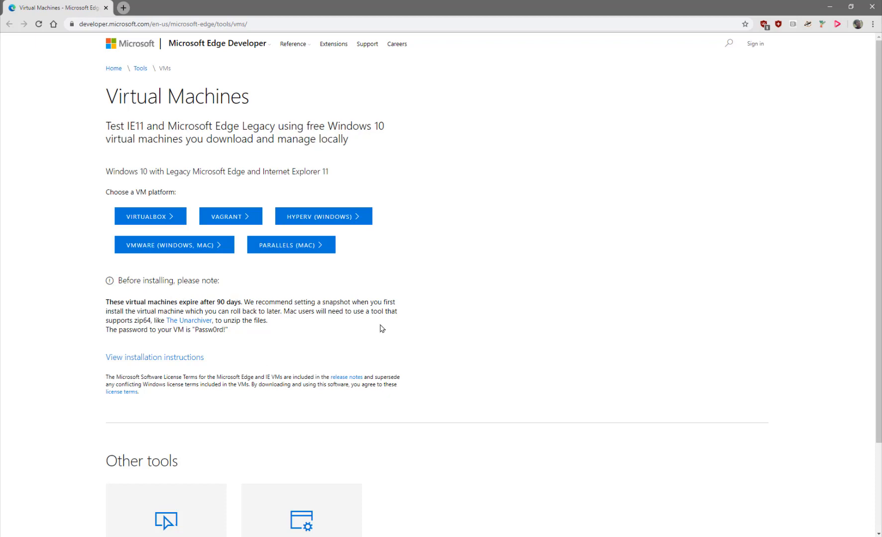
scroll(378, 332, down, 2)
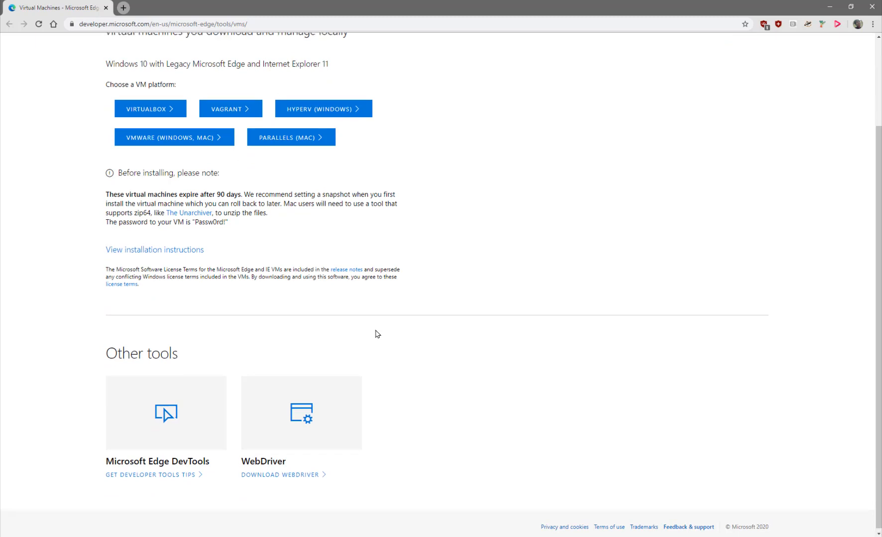
scroll(377, 334, up, 2)
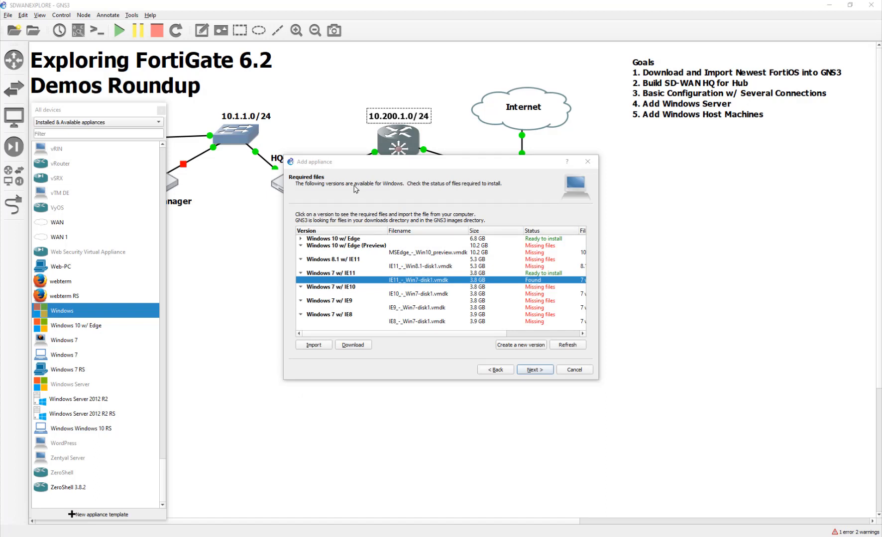
- Select the Windows 10 w/ Edge version, then cancel the Windows appliance installation
click(402, 239)
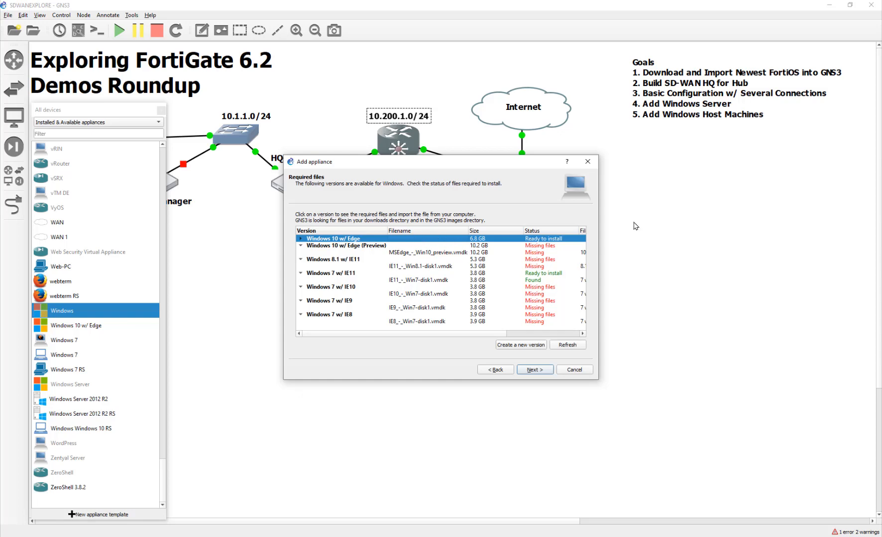
click(580, 371)
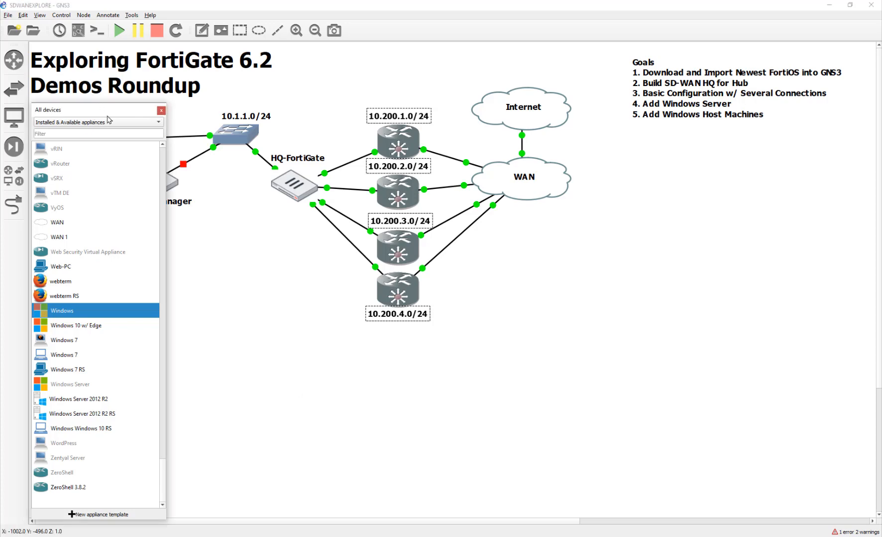
- Move the All devices dock aside and show the Servers Summary dock from the View menu
drag(93, 110, 694, 81)
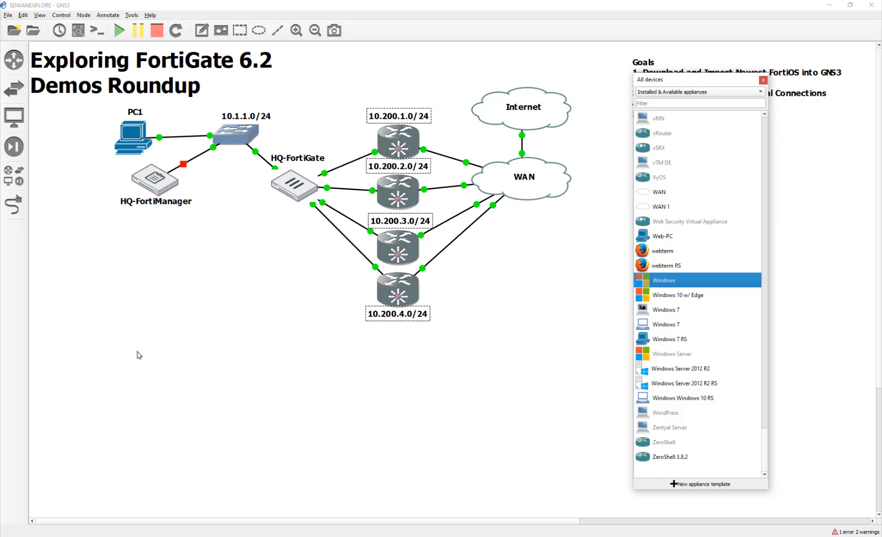
scroll(722, 430, up, 20)
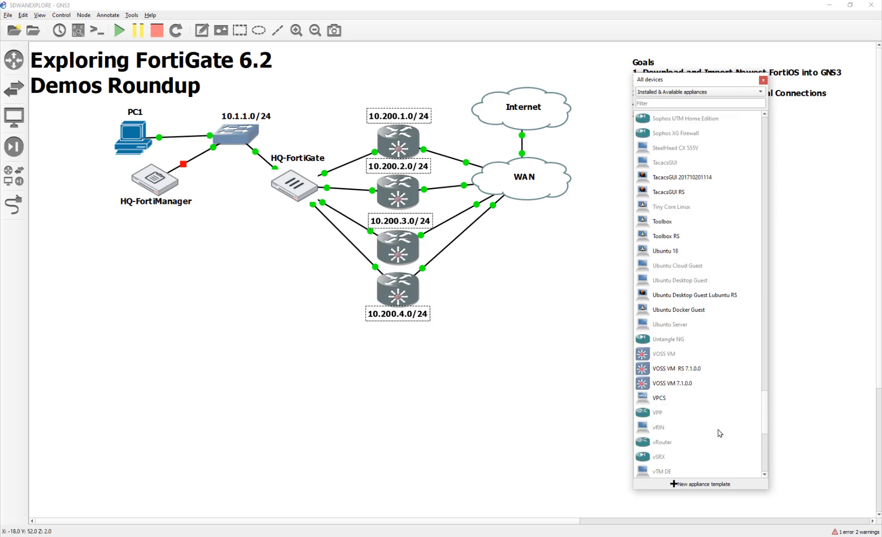
scroll(720, 433, up, 7)
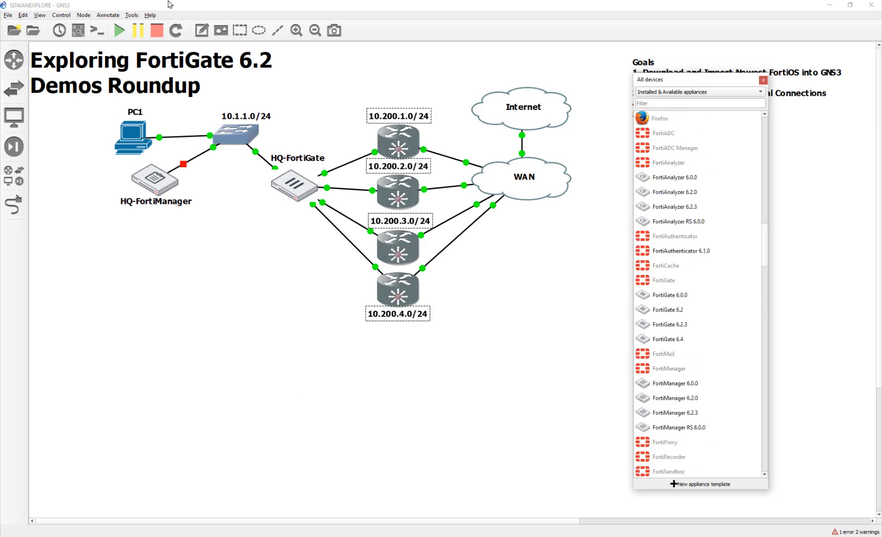
click(39, 15)
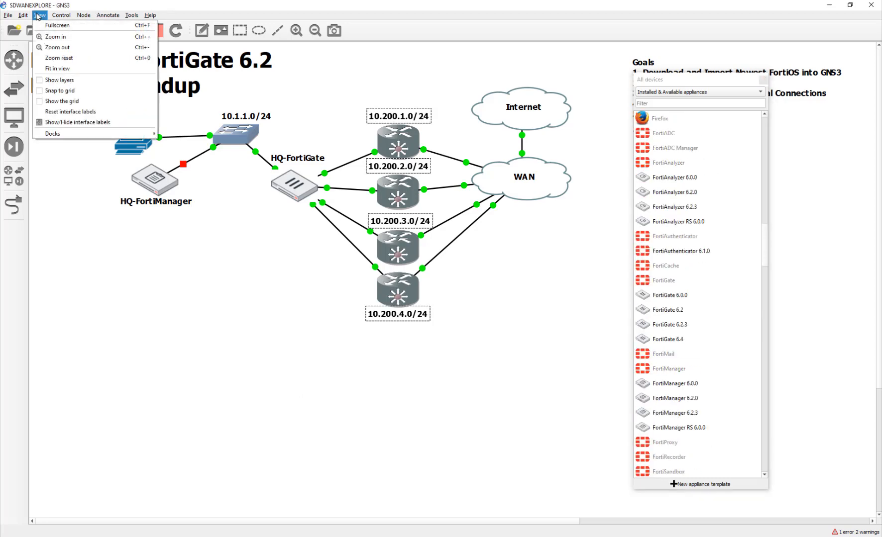
mouse_move(55, 135)
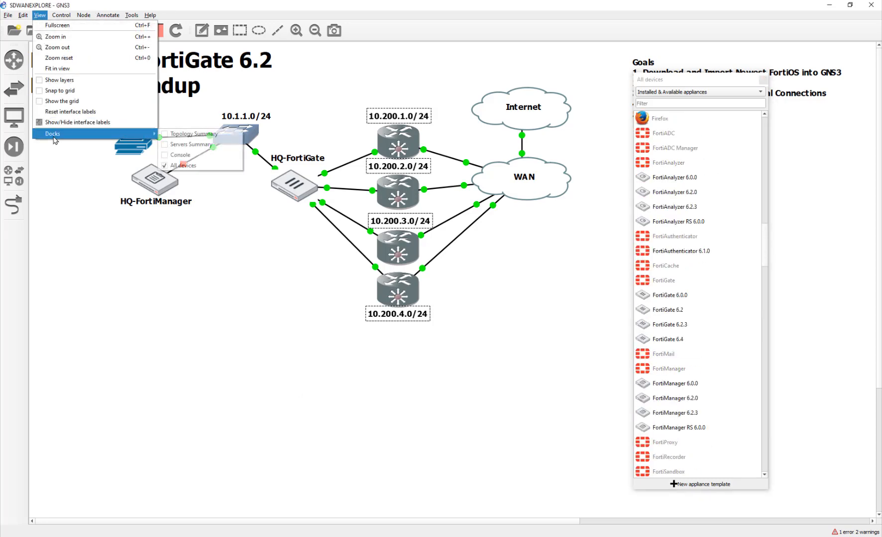
click(203, 145)
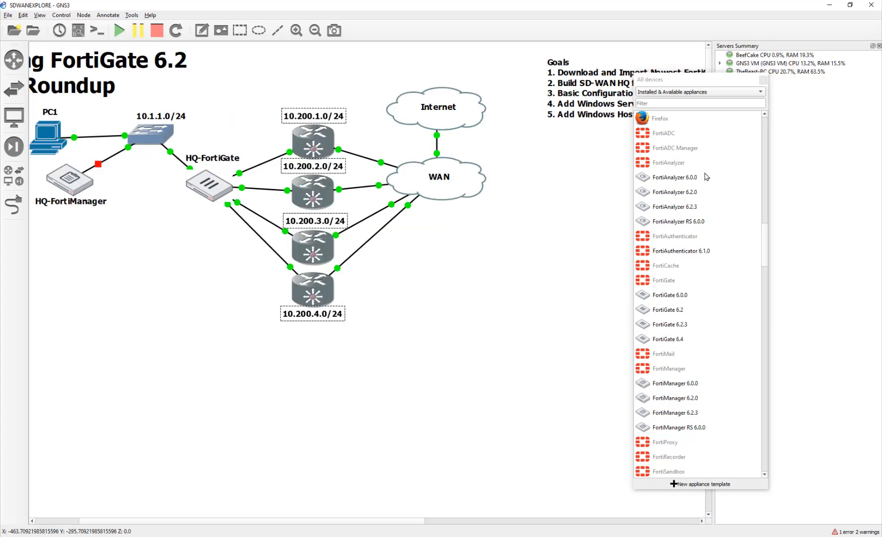
drag(727, 85, 579, 139)
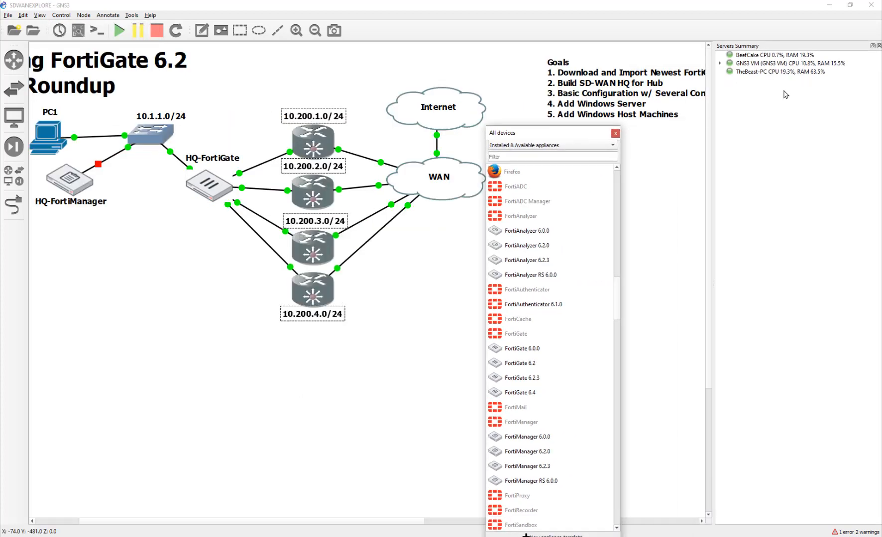
- Select the TheBeast-PC, GNS3 VM and BeefCake server entries in Servers Summary
click(753, 74)
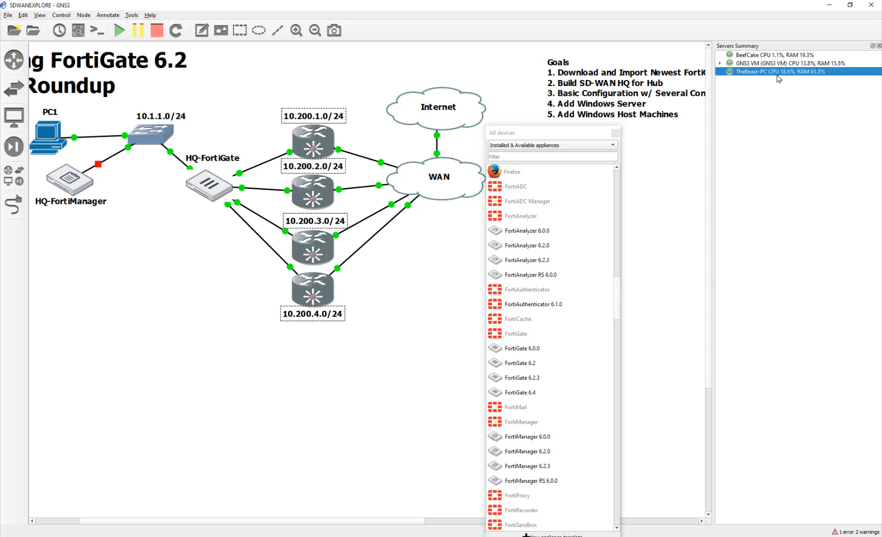
click(776, 64)
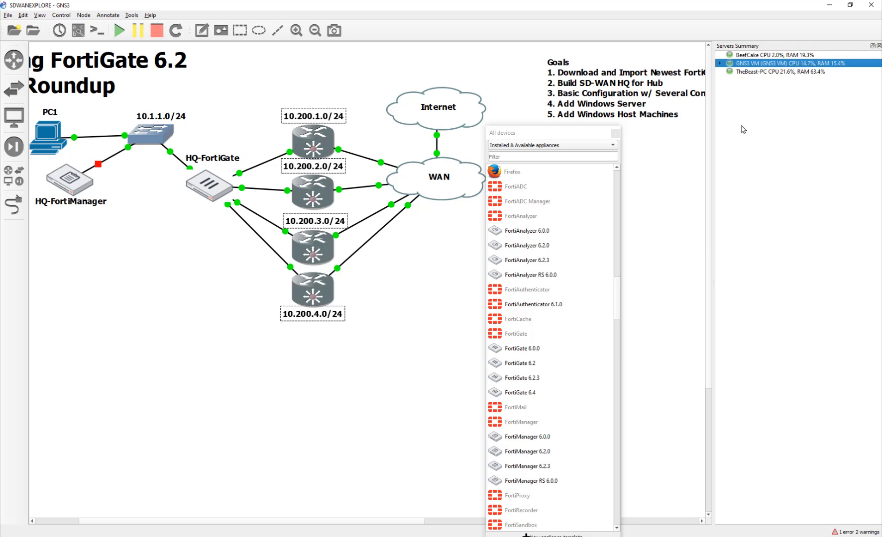
click(747, 56)
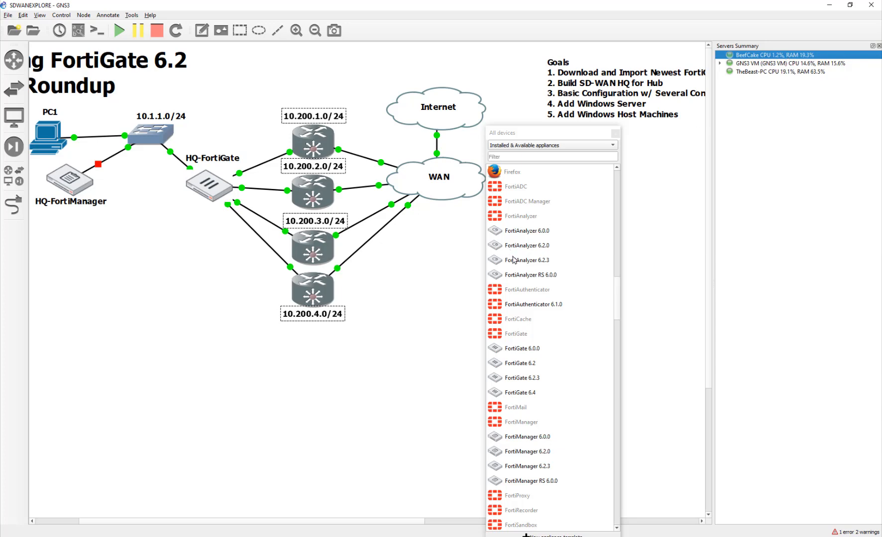
- Place a Windows Server 2012 R2 RS node left of the diagram
scroll(520, 279, down, 6)
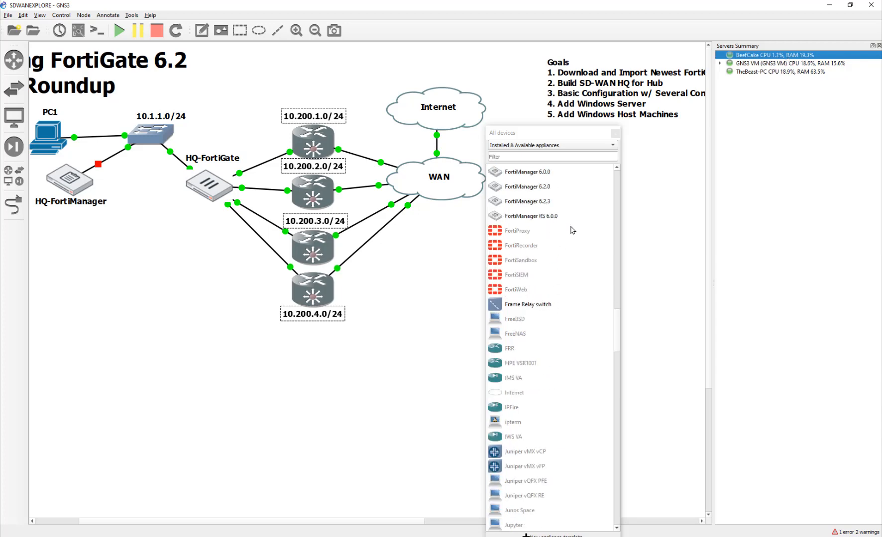
scroll(565, 284, down, 10)
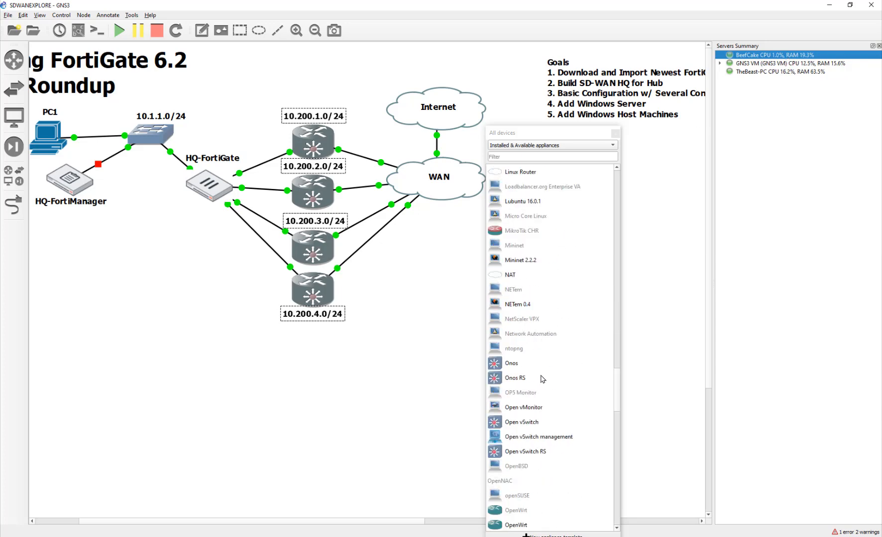
drag(560, 133, 549, 67)
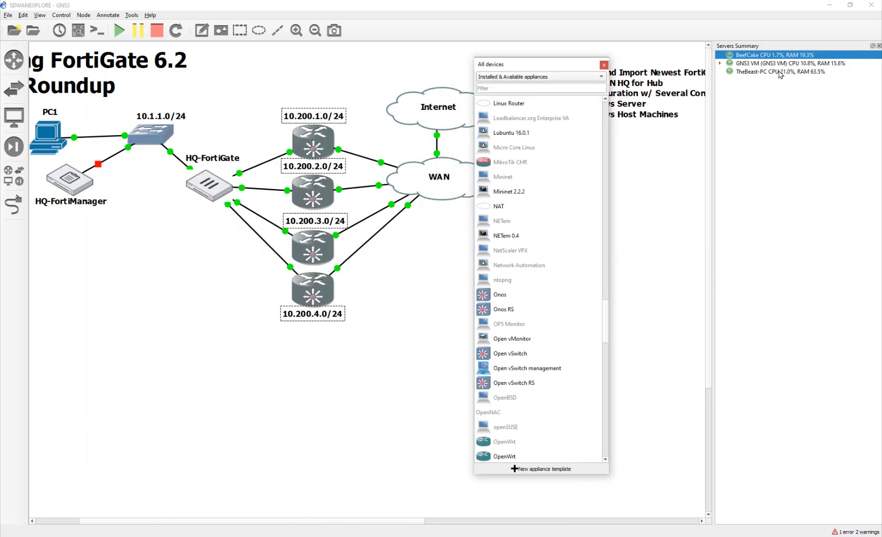
scroll(549, 357, down, 20)
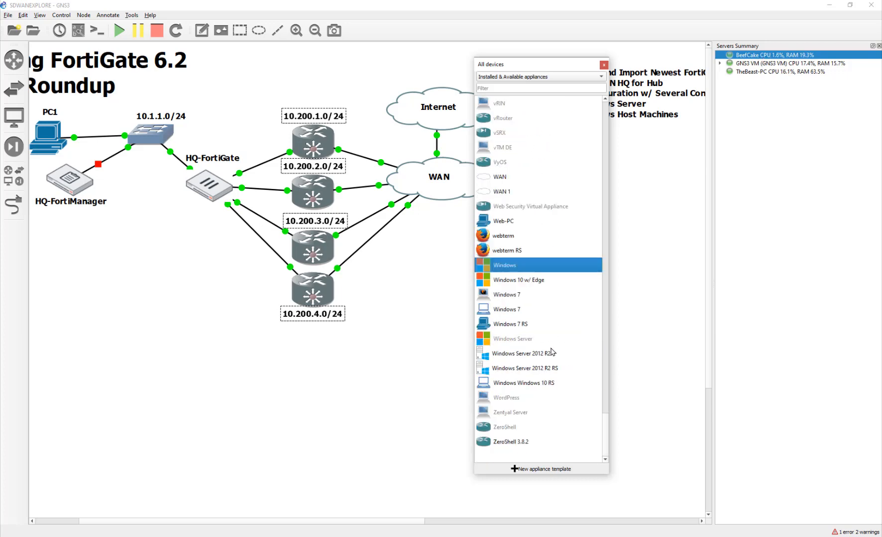
click(544, 369)
drag(513, 378, 90, 289)
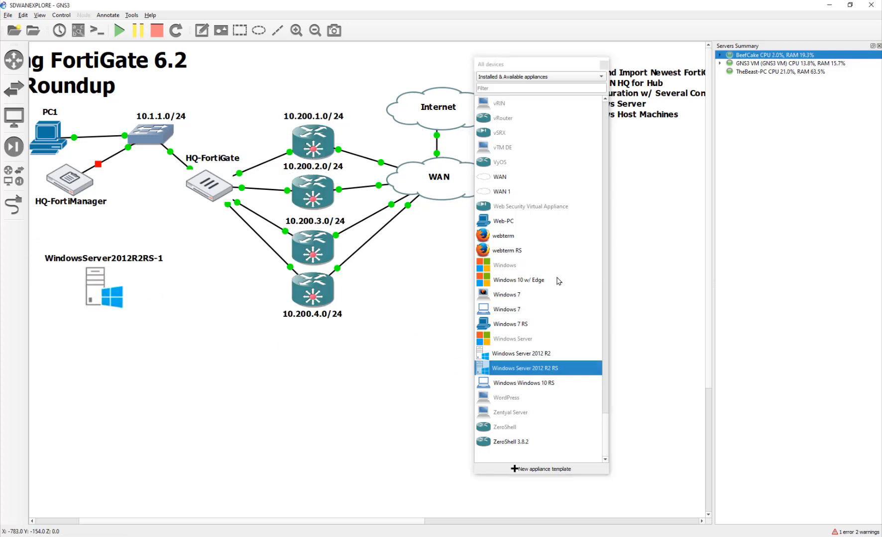
- Place two Windows Windows 10 RS host nodes near the canvas bottom and close the device list
scroll(556, 299, up, 1)
scroll(556, 299, up, 9)
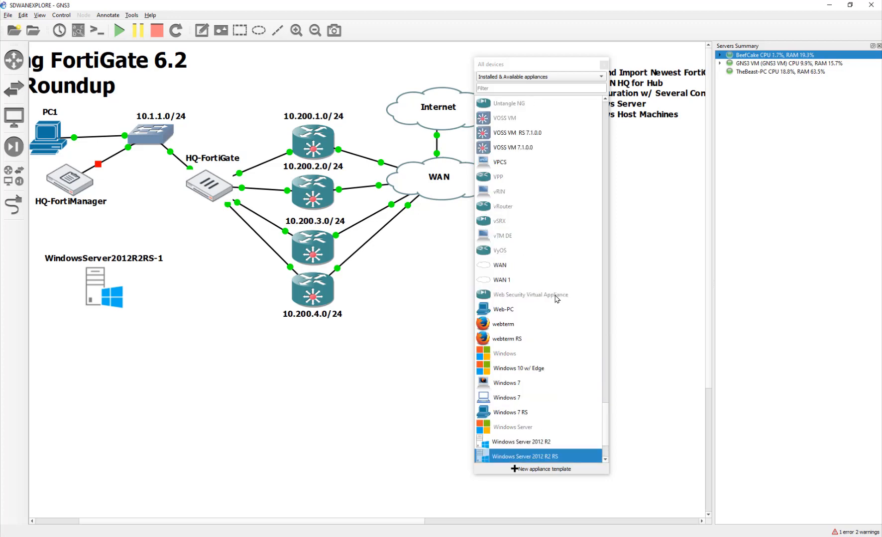
scroll(556, 295, down, 20)
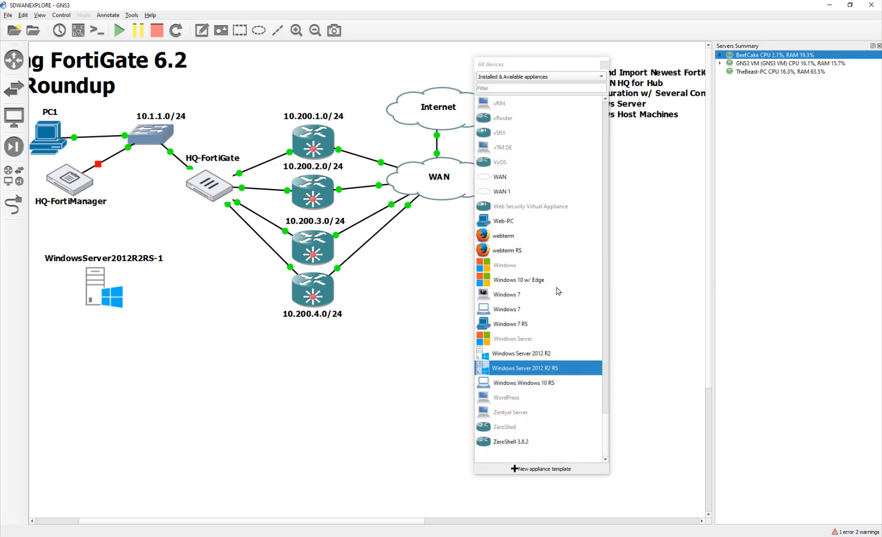
mouse_move(552, 282)
mouse_down()
mouse_move(341, 375)
mouse_move(430, 354)
mouse_move(563, 286)
mouse_up()
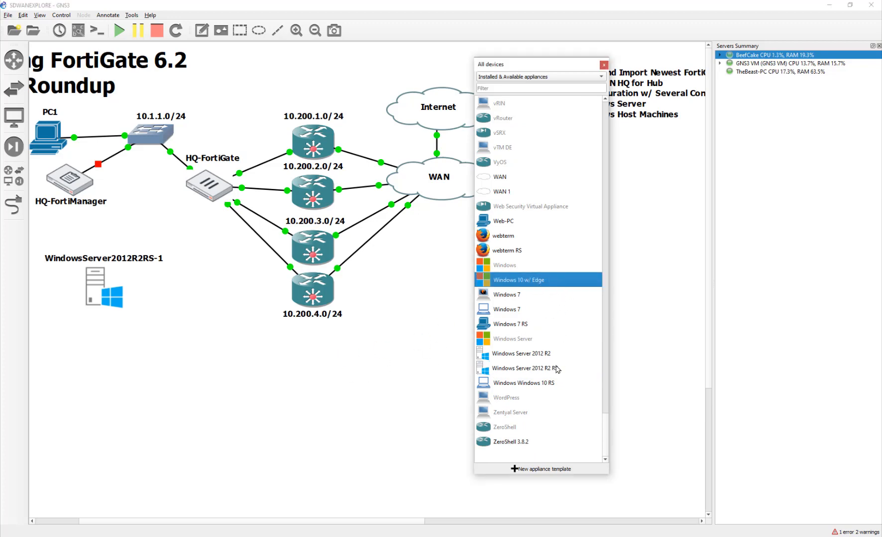
click(552, 383)
drag(597, 388, 436, 398)
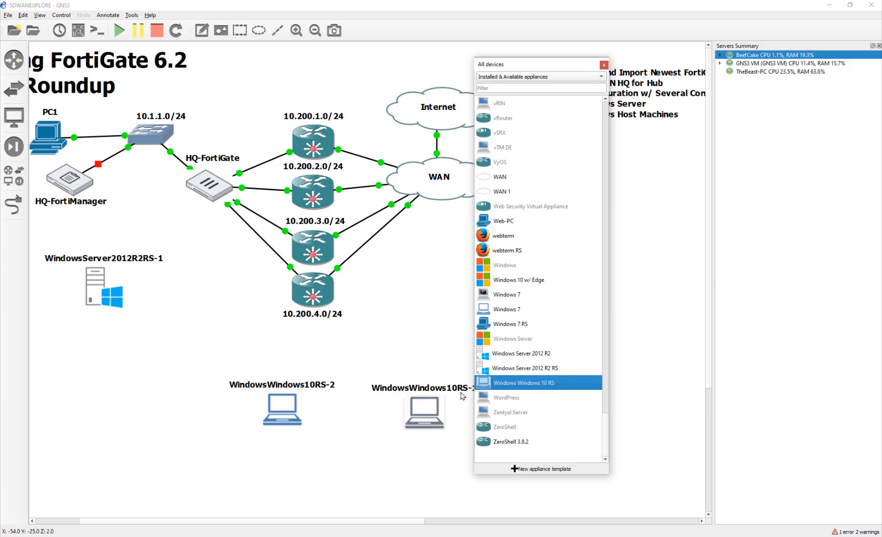
click(603, 66)
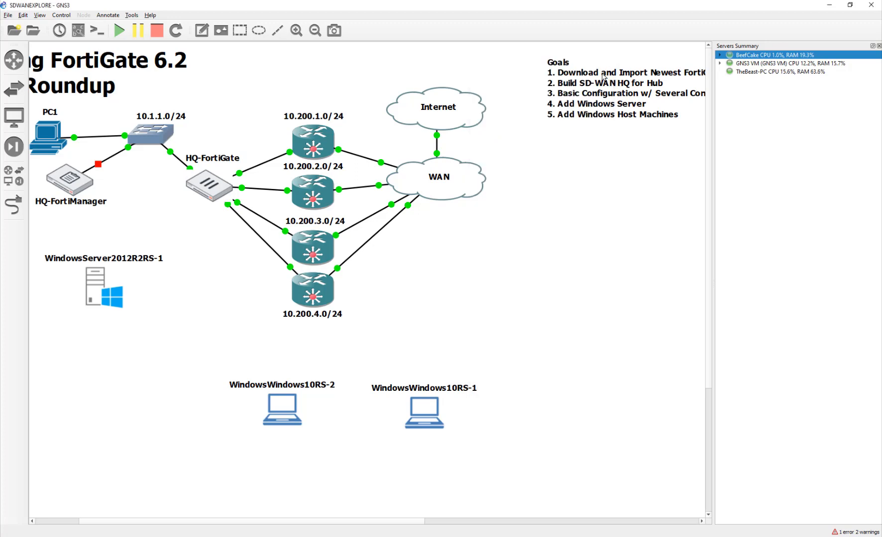
- Reposition the Windows 10 nodes and move the server above HQ-FortiGate, renaming it DC1
drag(421, 416, 409, 384)
drag(283, 413, 267, 401)
click(318, 414)
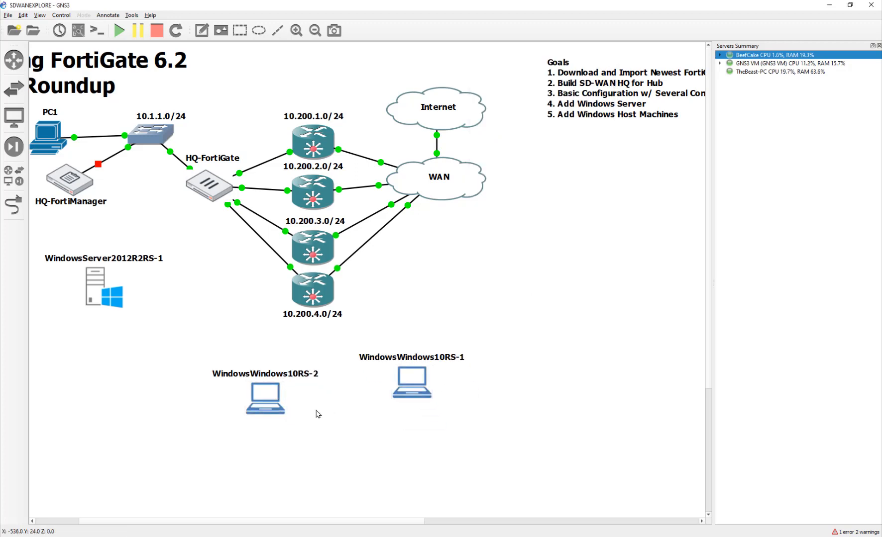
right_click(99, 292)
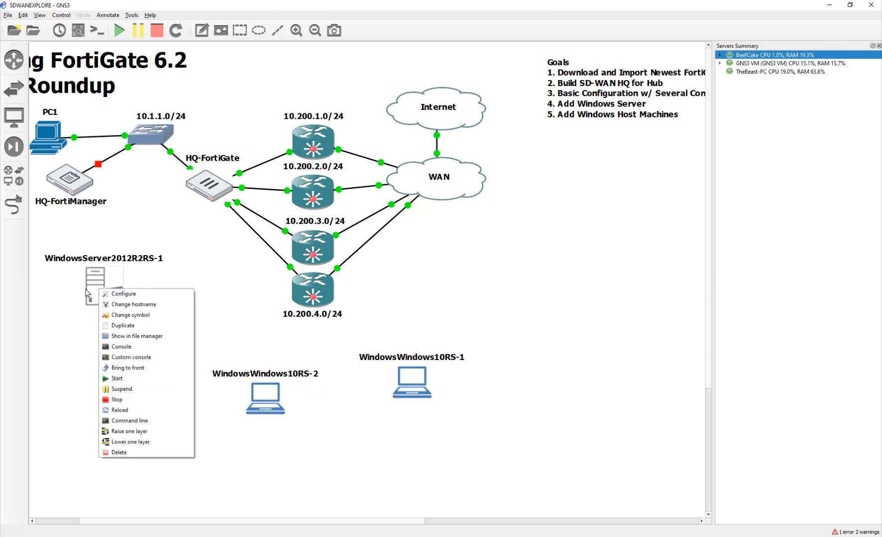
drag(95, 282, 233, 99)
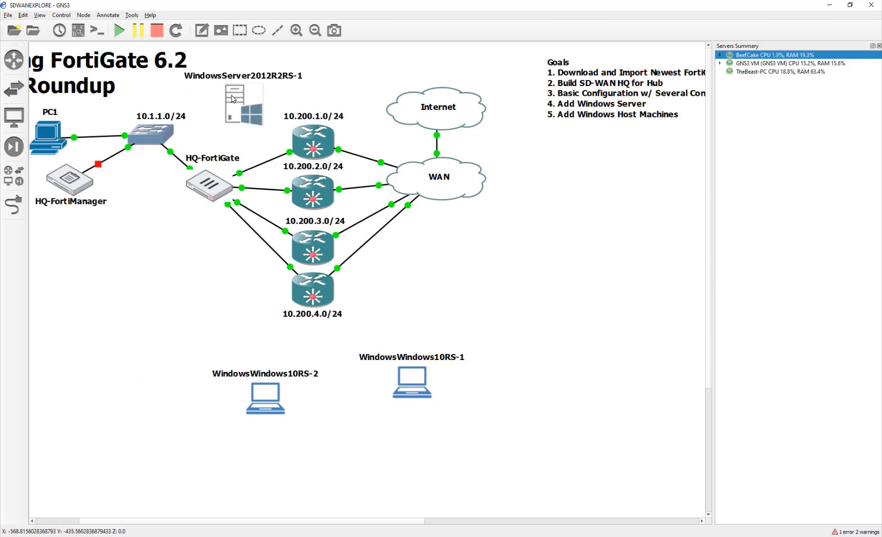
double_click(234, 98)
click(471, 270)
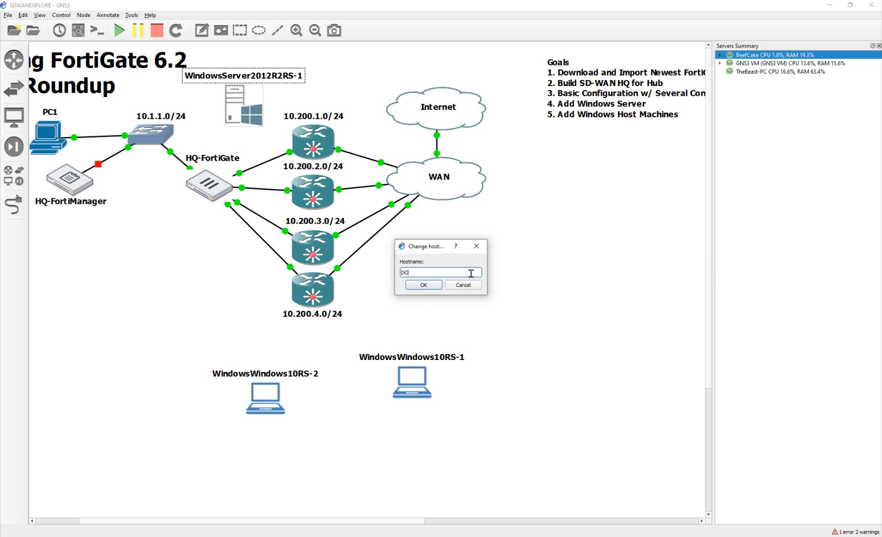
click(423, 287)
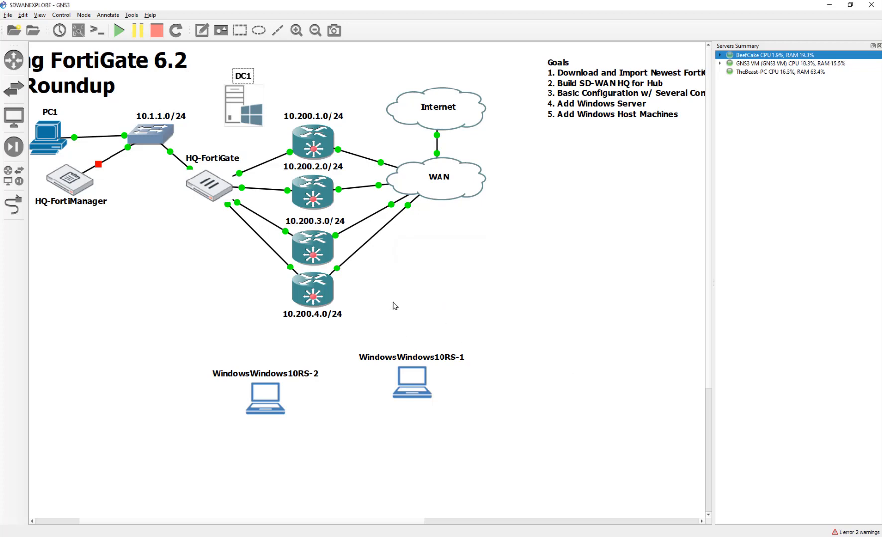
mouse_move(252, 121)
mouse_down()
mouse_move(228, 121)
mouse_move(246, 120)
mouse_up()
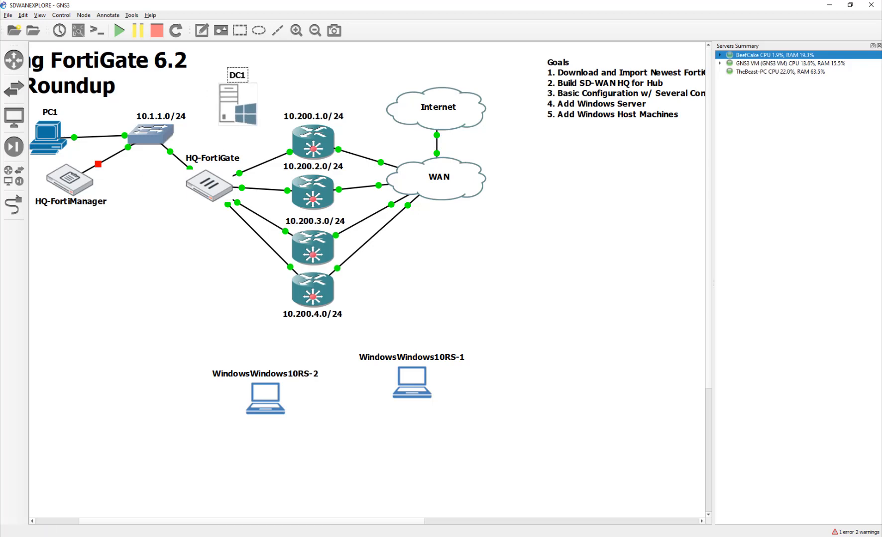
- Link DC1's NIC1 to Ethernet3 on the 10.1.1.0/24 switch and start DC1
click(14, 204)
click(232, 118)
click(233, 115)
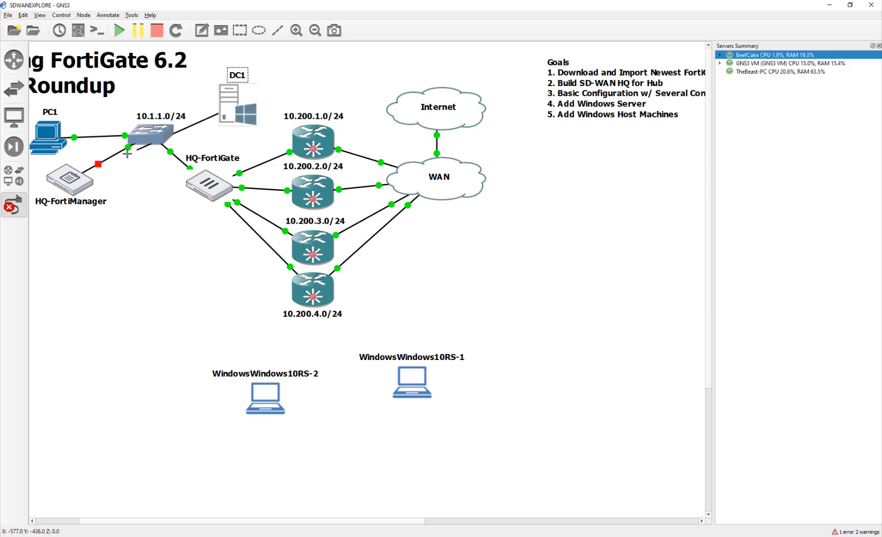
click(154, 134)
click(176, 170)
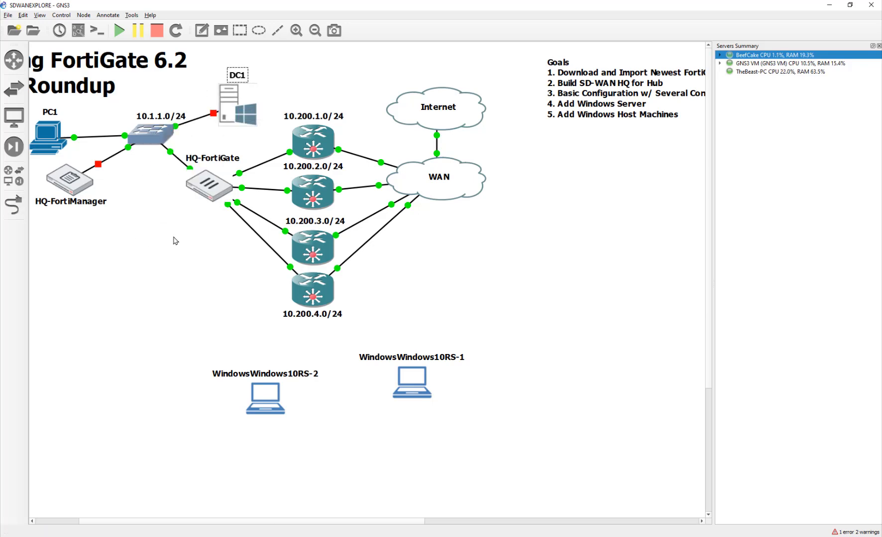
right_click(227, 108)
click(244, 197)
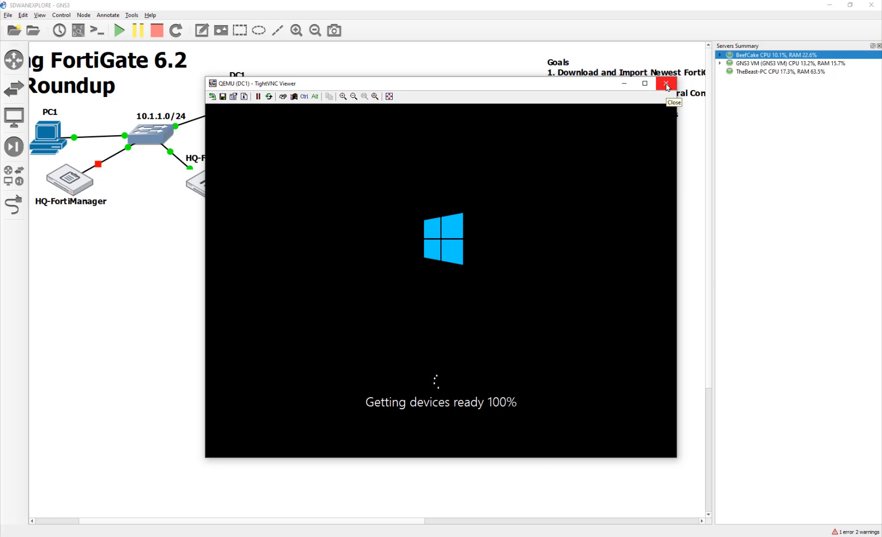
- Close DC1's TightVNC console once Windows shows 'Getting devices ready 100%'
click(667, 85)
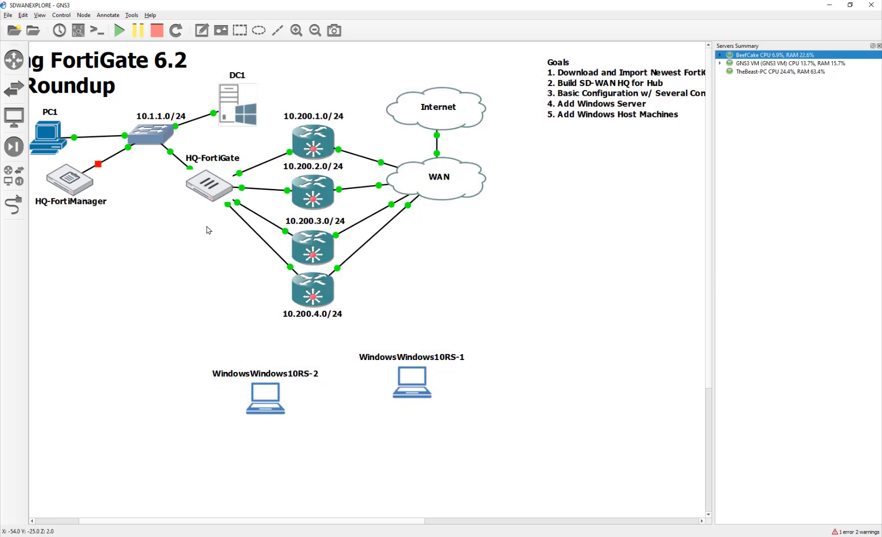
- Rename WindowsWindows10RS-2 to Sales-PC1 and WindowsWindows10RS-1 to Marketing-PC1
drag(264, 403, 185, 366)
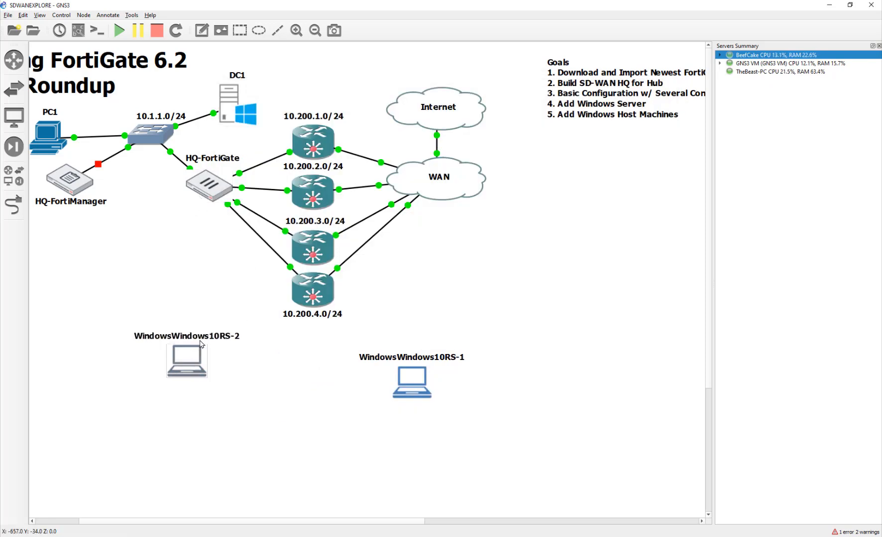
double_click(208, 336)
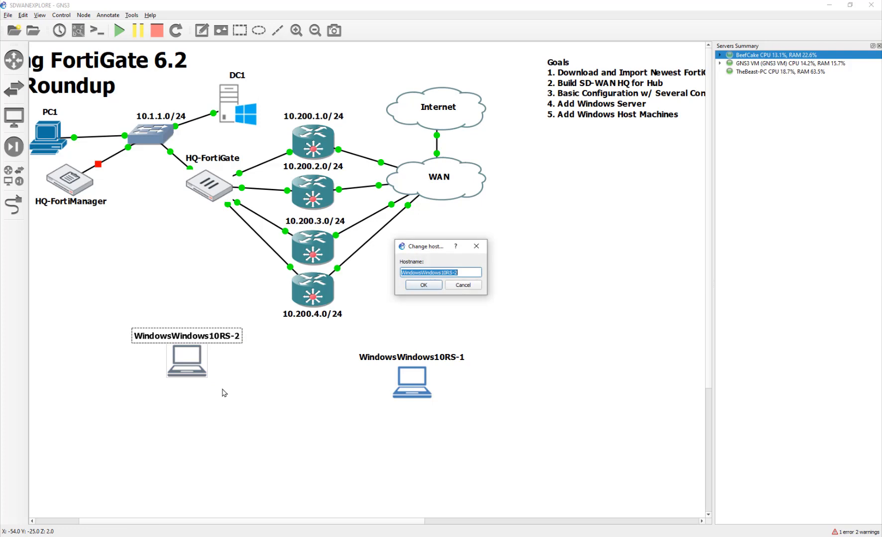
text(Sales-PC)
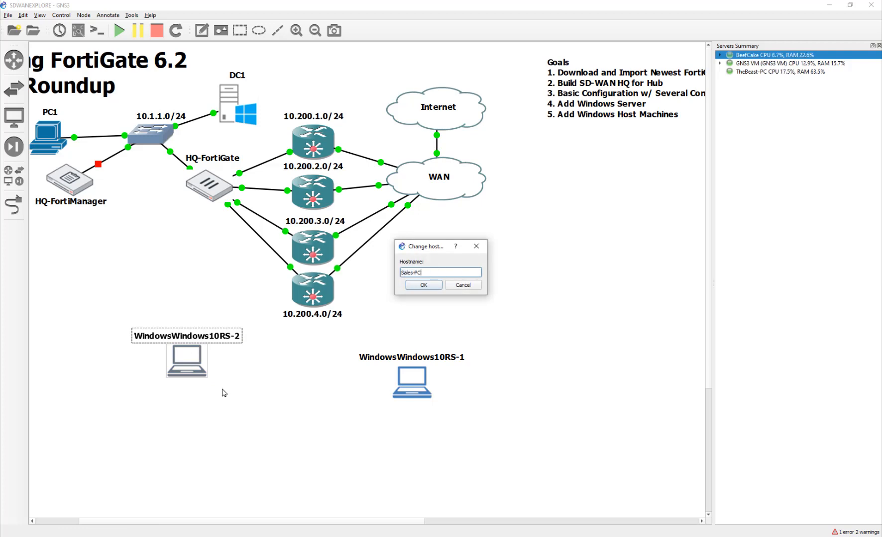
text(1)
key(Return)
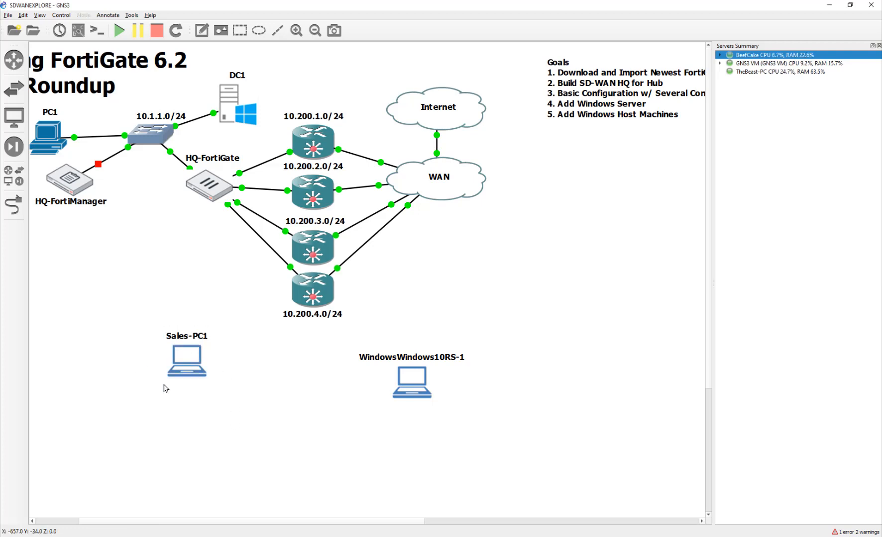
double_click(420, 360)
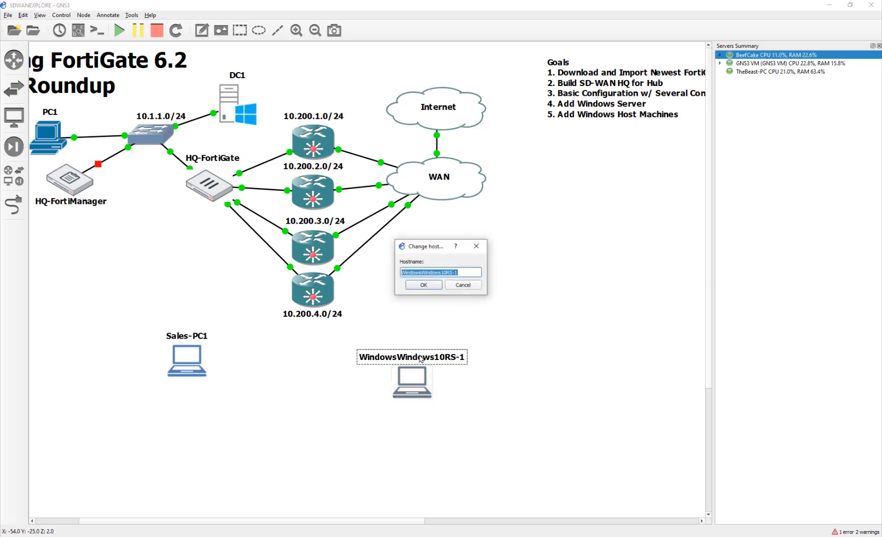
text(Marketing-)
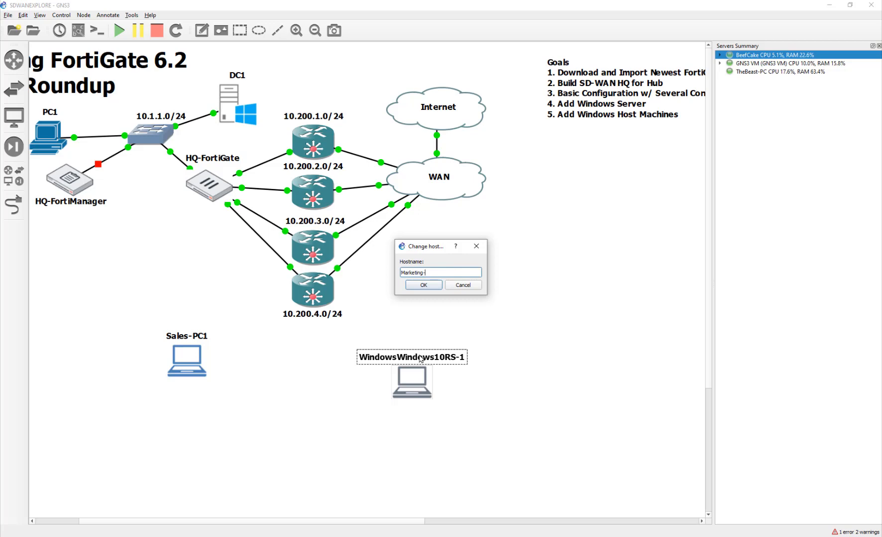
text(PC1)
key(Return)
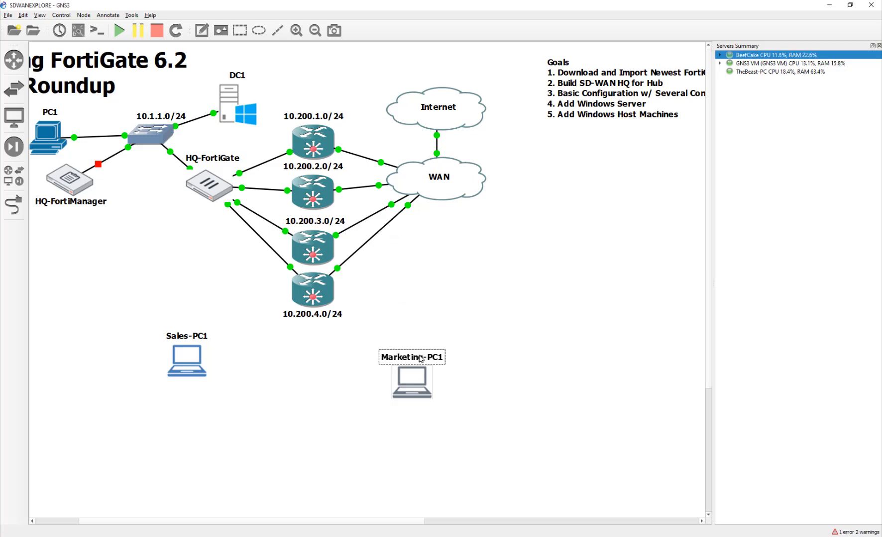
- Arrange Sales-PC1 and Marketing-PC1 side by side on the left below HQ-FortiManager
click(319, 373)
drag(179, 362, 122, 341)
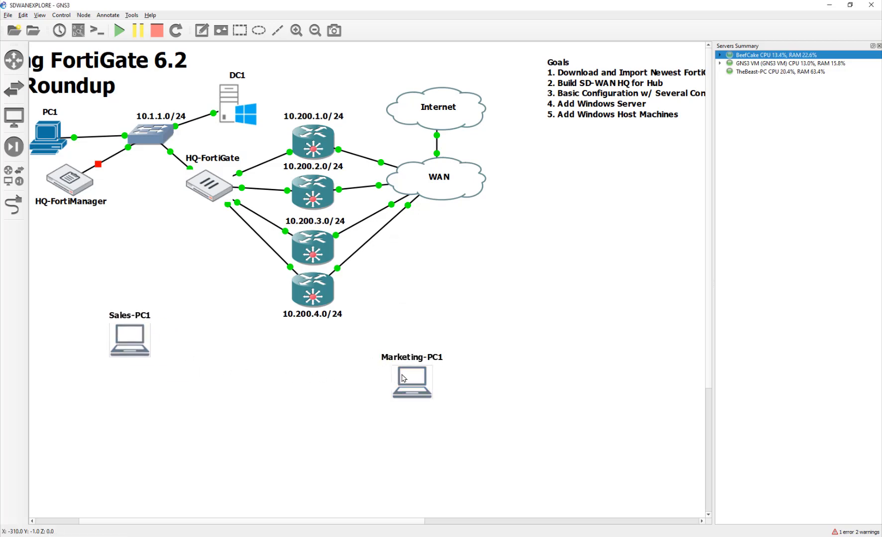
drag(402, 379, 185, 333)
drag(132, 342, 113, 341)
drag(195, 344, 203, 345)
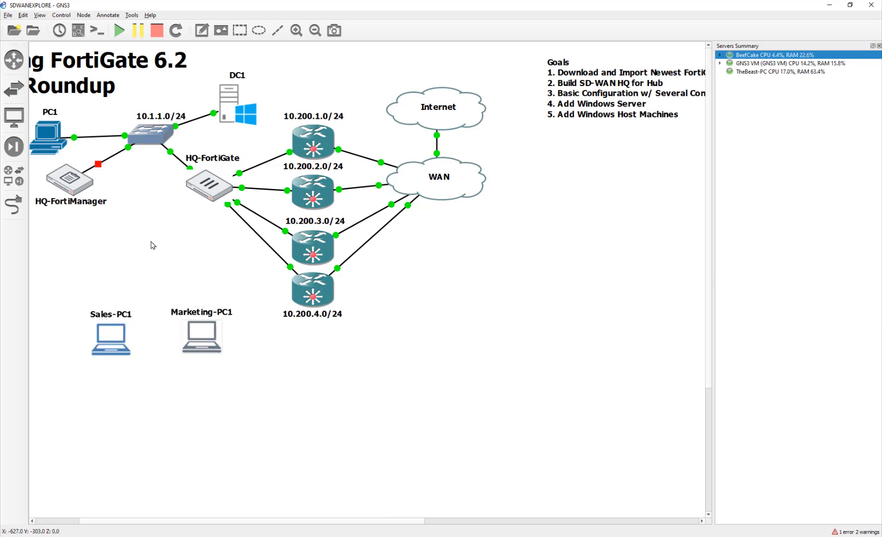
- Add Ethernetswitch-1 running on the GNS3 VM and place it below HQ-FortiManager
click(14, 88)
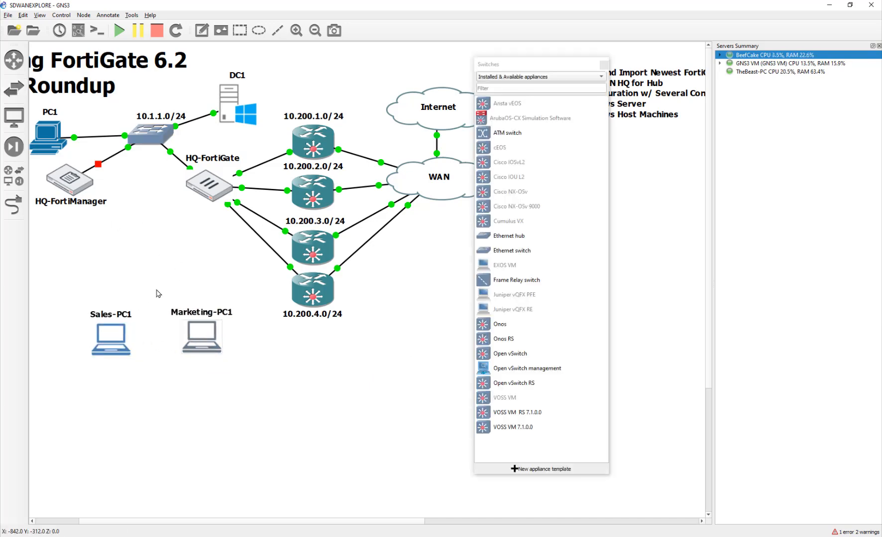
drag(526, 252, 354, 404)
click(420, 285)
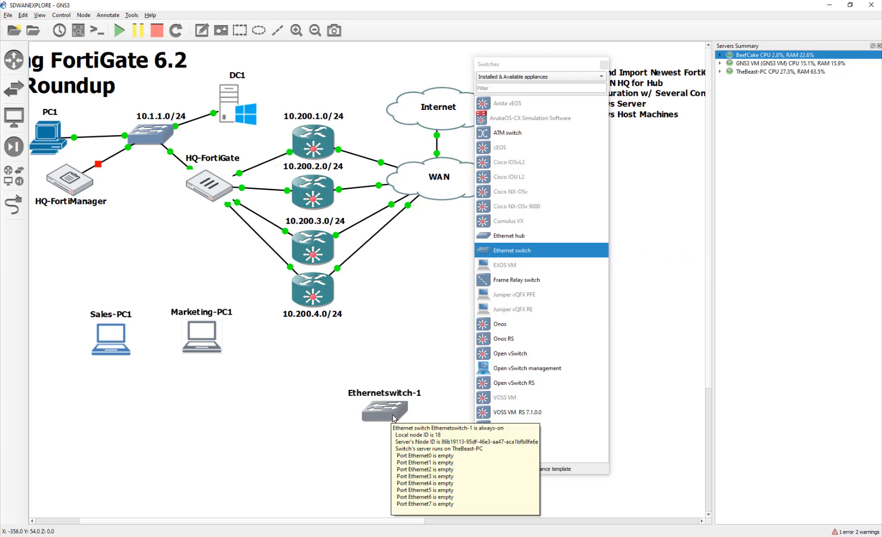
right_click(393, 418)
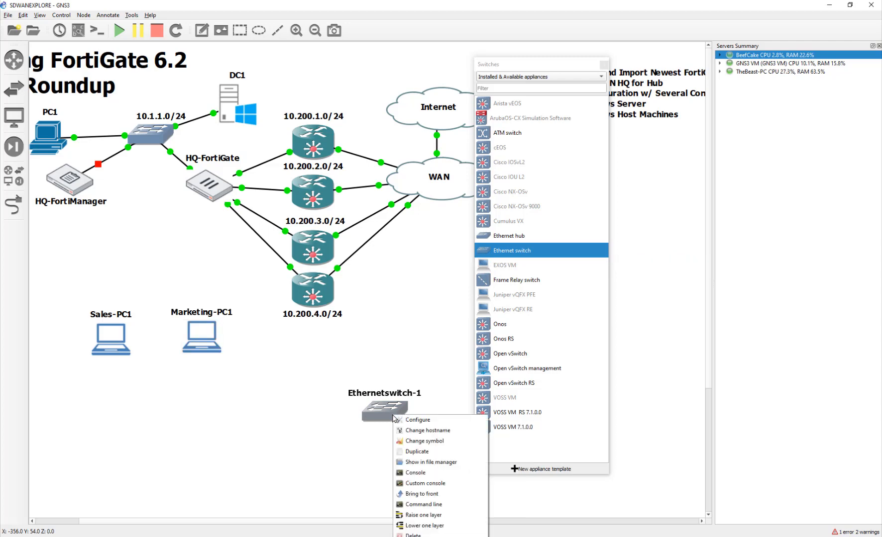
click(412, 535)
click(459, 283)
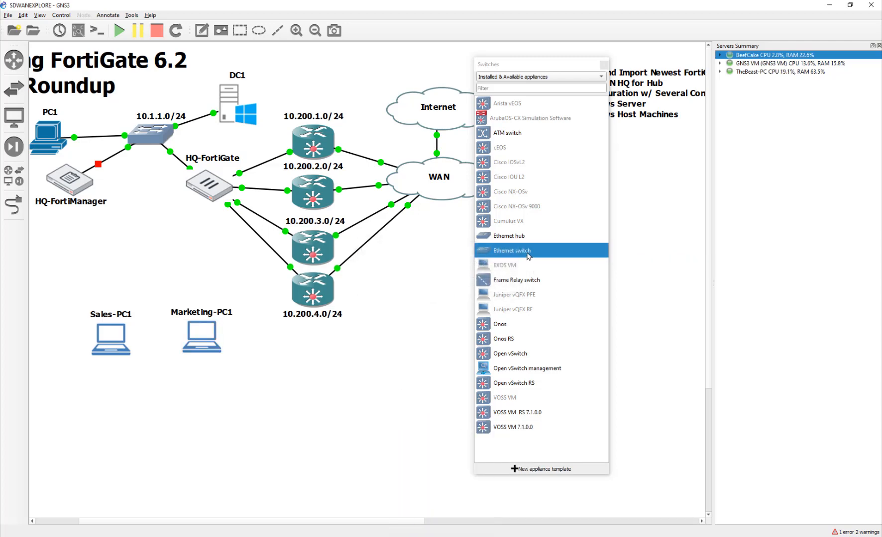
drag(511, 250, 435, 337)
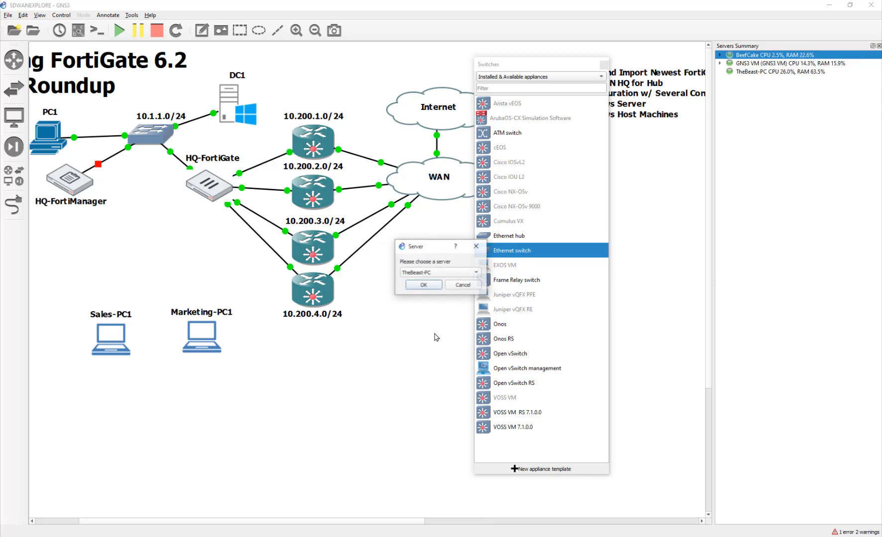
click(453, 273)
click(454, 282)
click(431, 286)
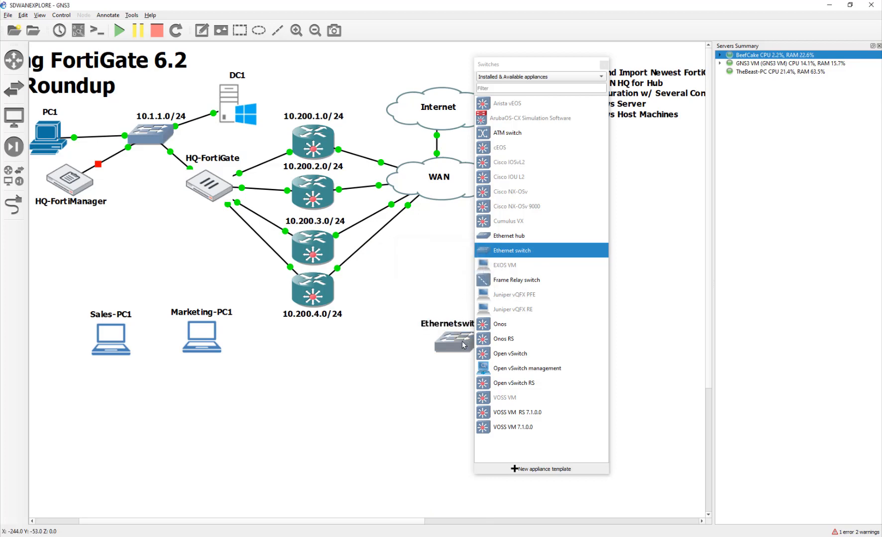
drag(462, 344, 118, 267)
- Add Ethernetswitch-2 on the GNS3 VM server beside Ethernetswitch-1
drag(512, 250, 413, 343)
click(441, 274)
click(440, 284)
click(439, 286)
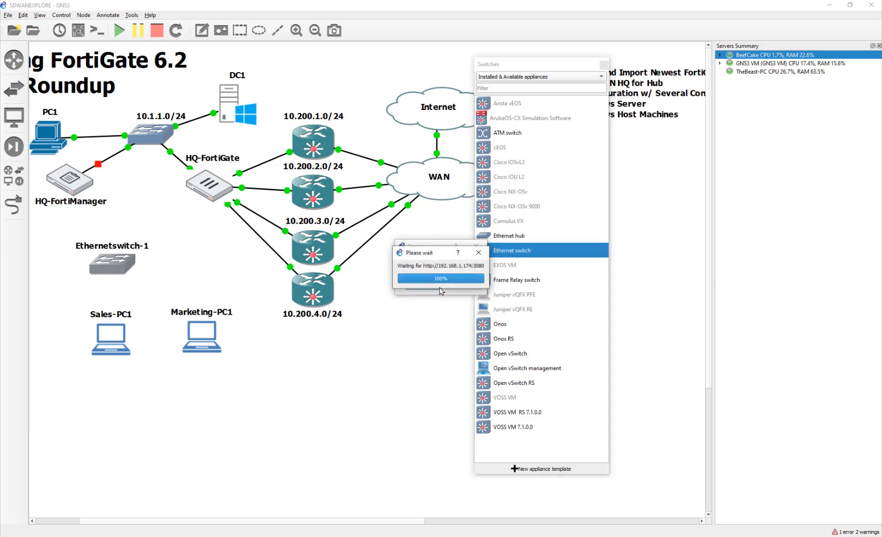
click(429, 274)
click(428, 282)
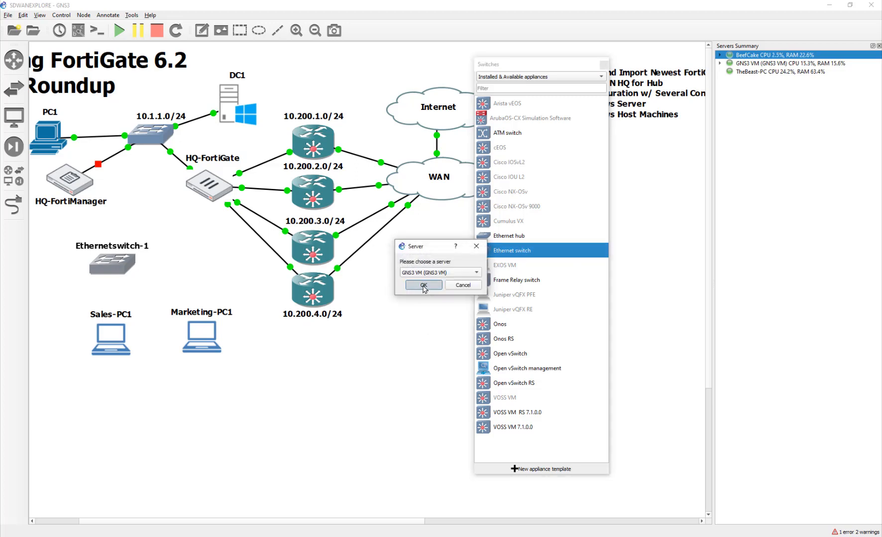
click(439, 286)
drag(431, 346, 207, 266)
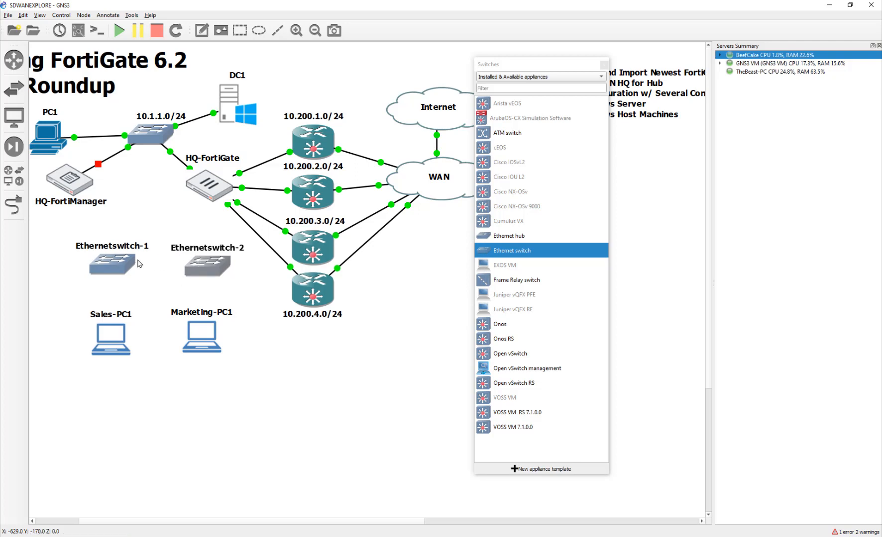
- Link HQ-FortiGate to Ethernet0 of both switches, using Port7 for Ethernetswitch-2
click(13, 204)
click(197, 190)
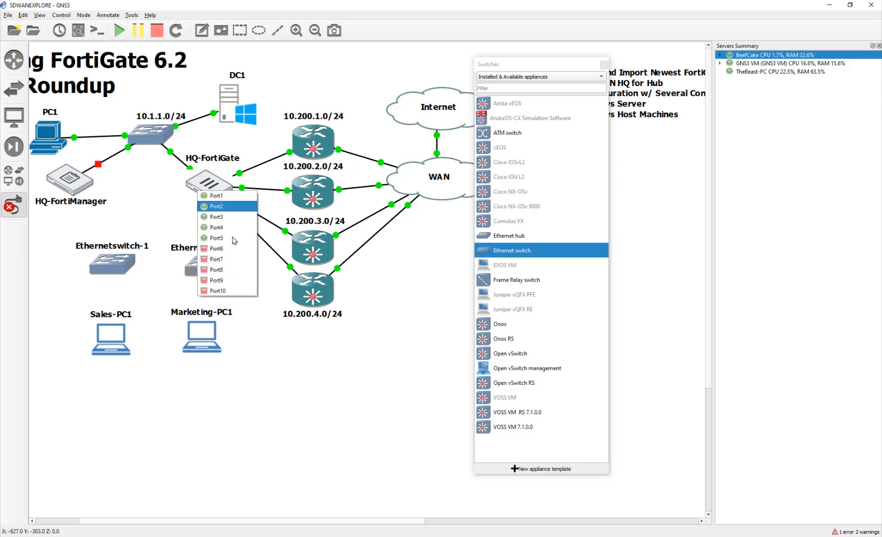
click(219, 250)
click(126, 259)
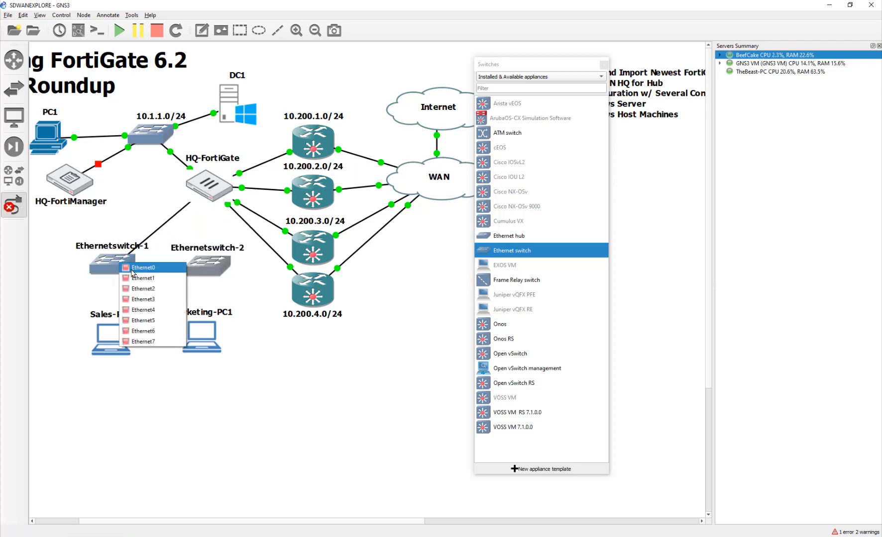
click(133, 269)
click(202, 266)
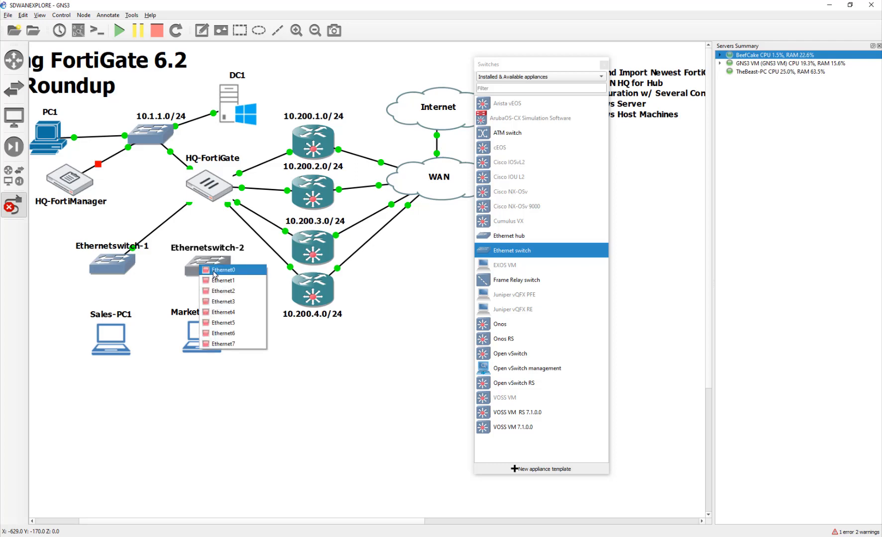
click(223, 270)
click(215, 193)
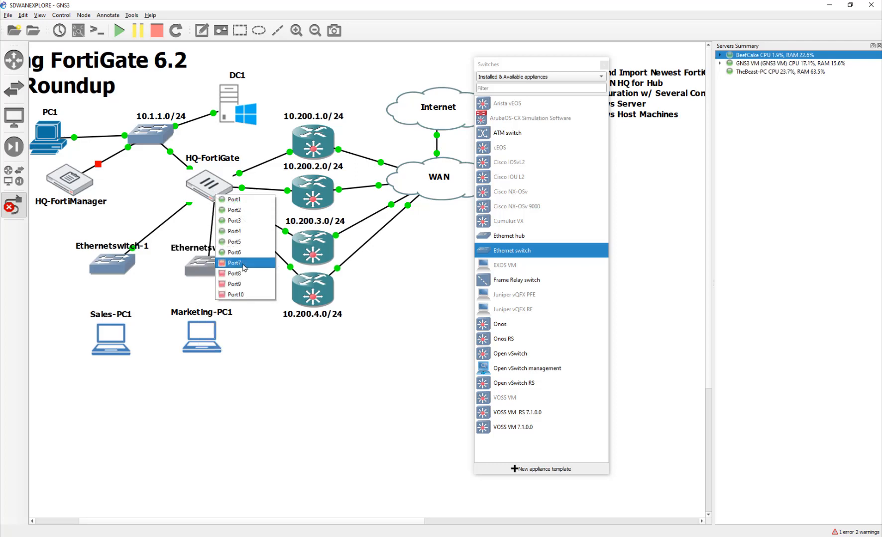
click(222, 265)
key(Escape)
drag(207, 268, 242, 287)
- Rename Ethernetswitch-1 to 10.1.2.0/24 and move its label below the switch
drag(115, 248, 113, 287)
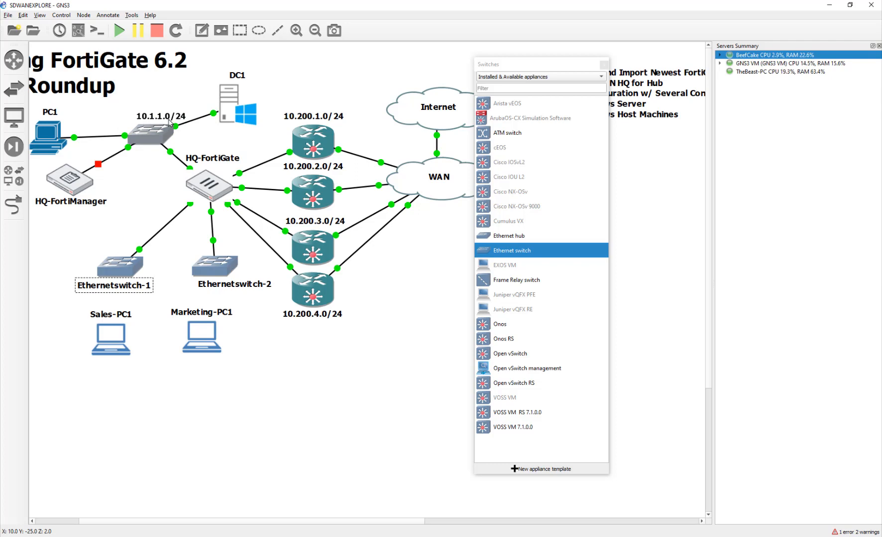
double_click(136, 286)
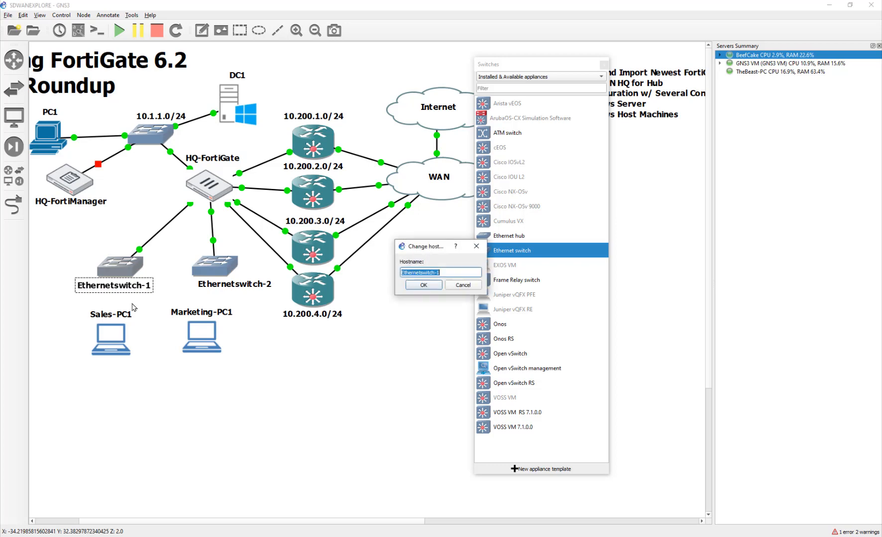
text(10)
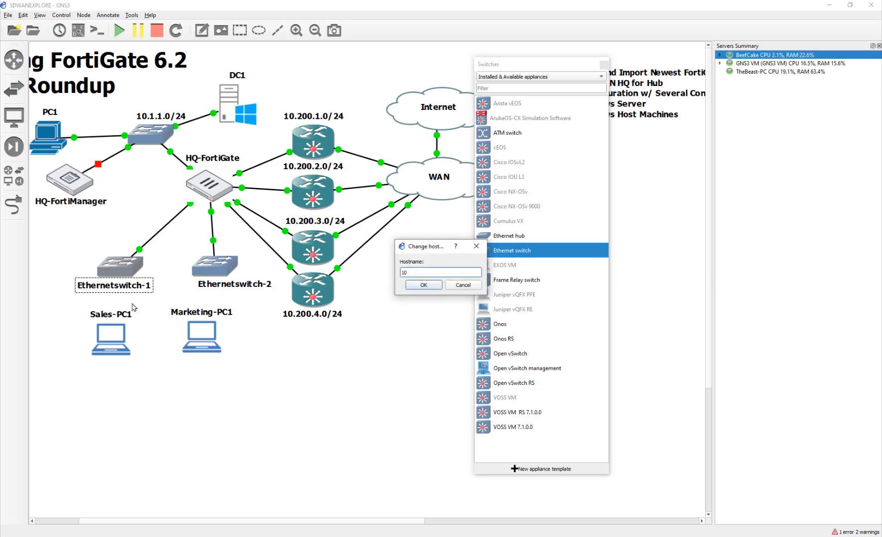
text(.1.2.0/24)
key(Return)
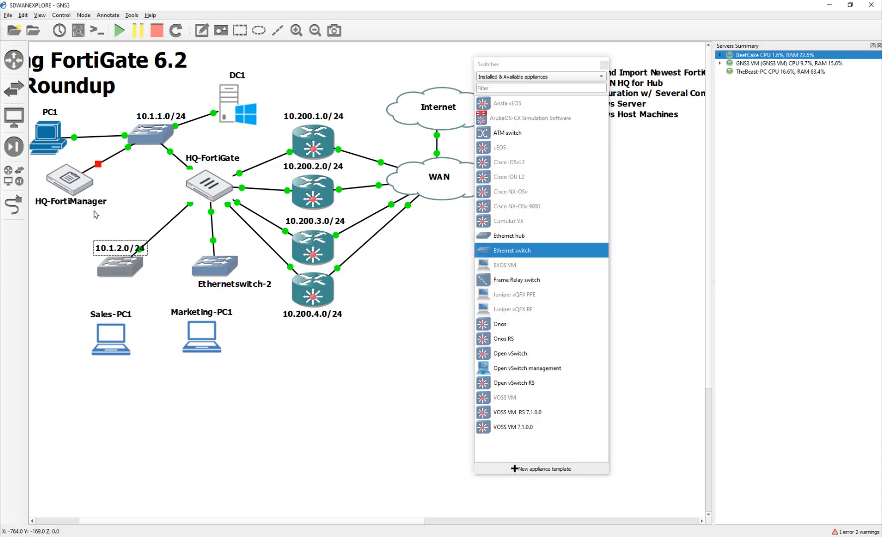
drag(131, 252, 127, 287)
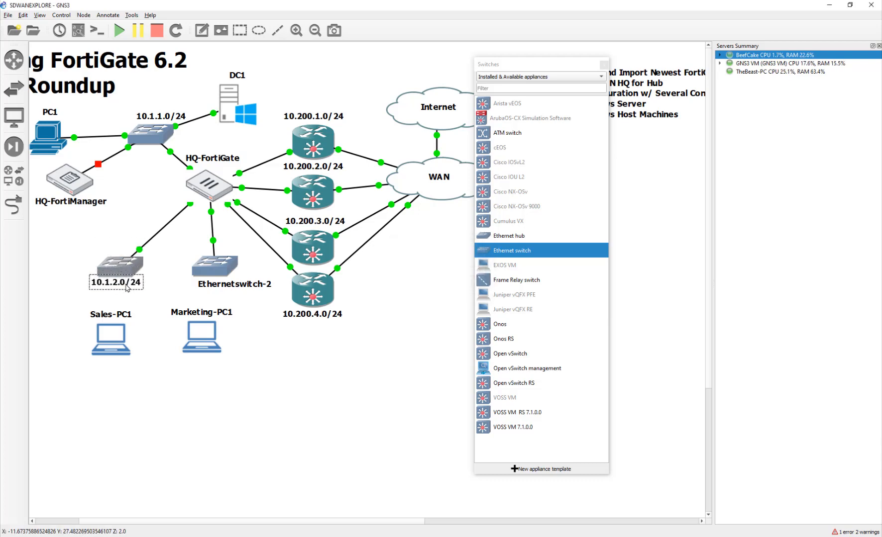
- Rename Ethernetswitch-2 to 10.1.3.0/24 and move it slightly lower
click(209, 286)
double_click(210, 287)
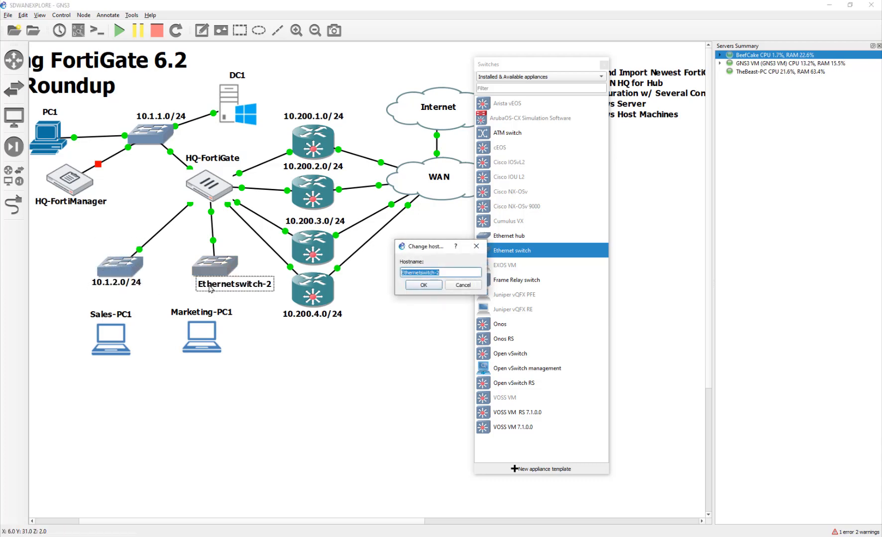
text(20)
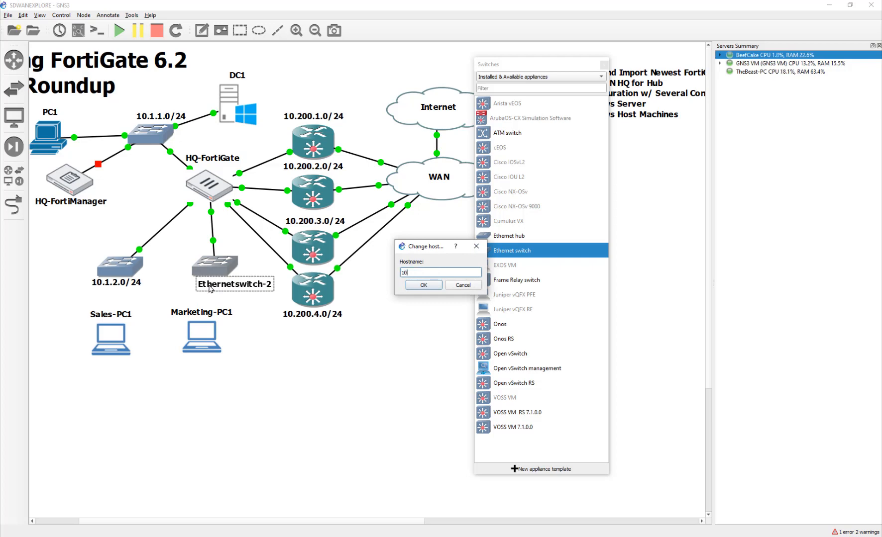
text(.1.3.0/24)
click(423, 285)
drag(226, 255, 226, 287)
click(258, 263)
- Connect Ethernet1 of 10.1.2.0/24 to Sales-PC1 and Ethernet1 of 10.1.3.0/24 to Marketing-PC1
click(13, 204)
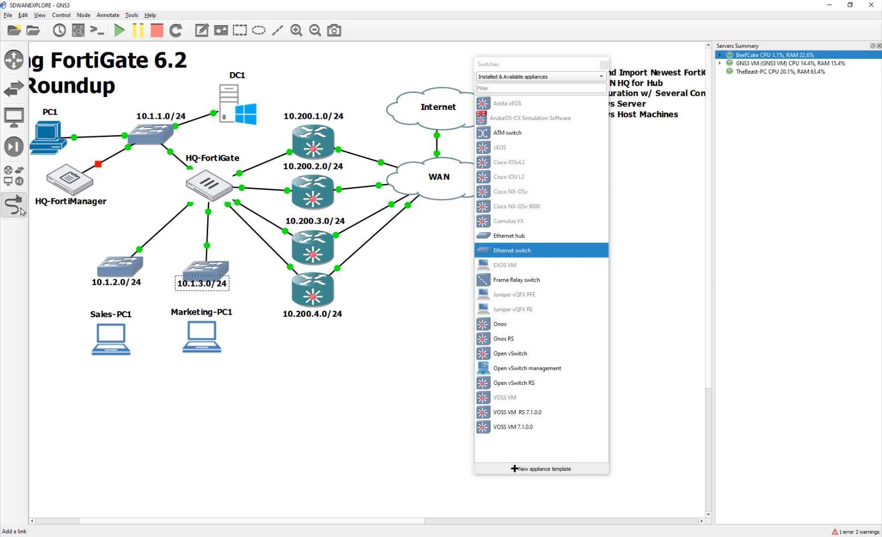
click(128, 269)
click(146, 285)
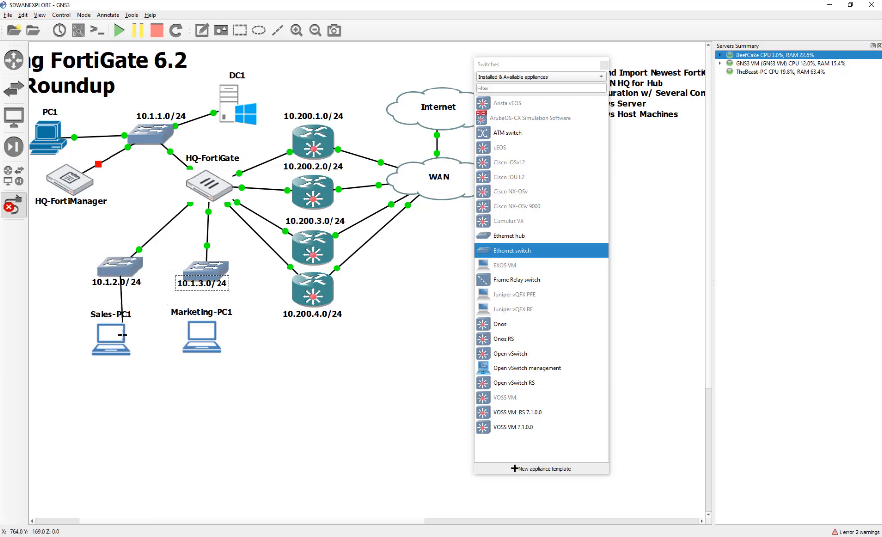
click(119, 332)
click(142, 341)
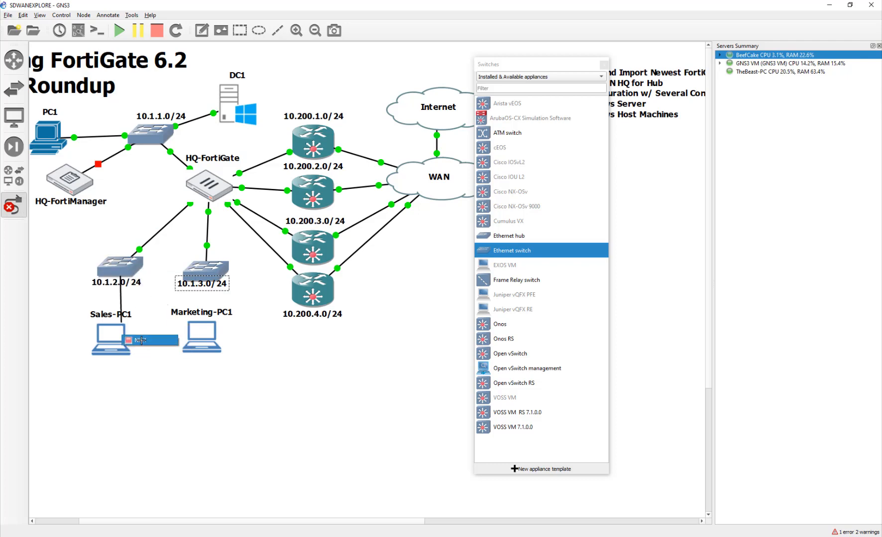
click(209, 266)
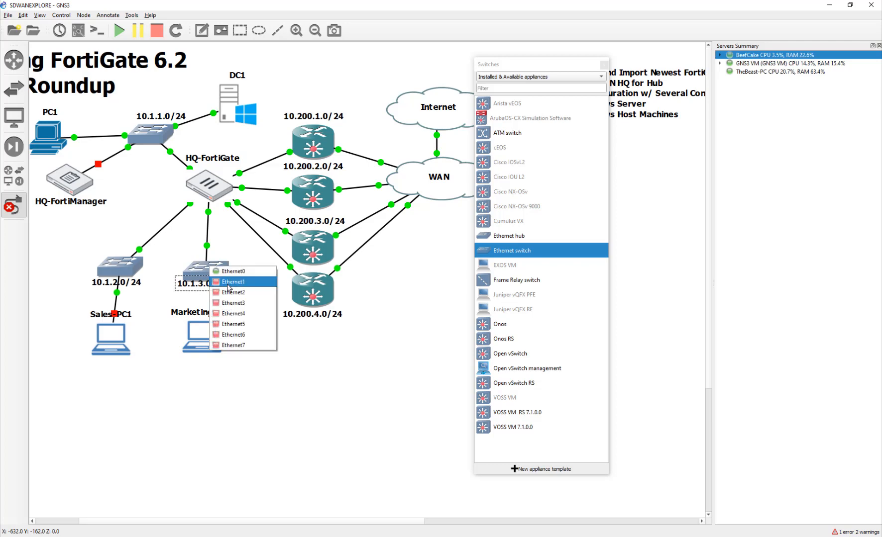
click(228, 282)
click(202, 334)
click(230, 340)
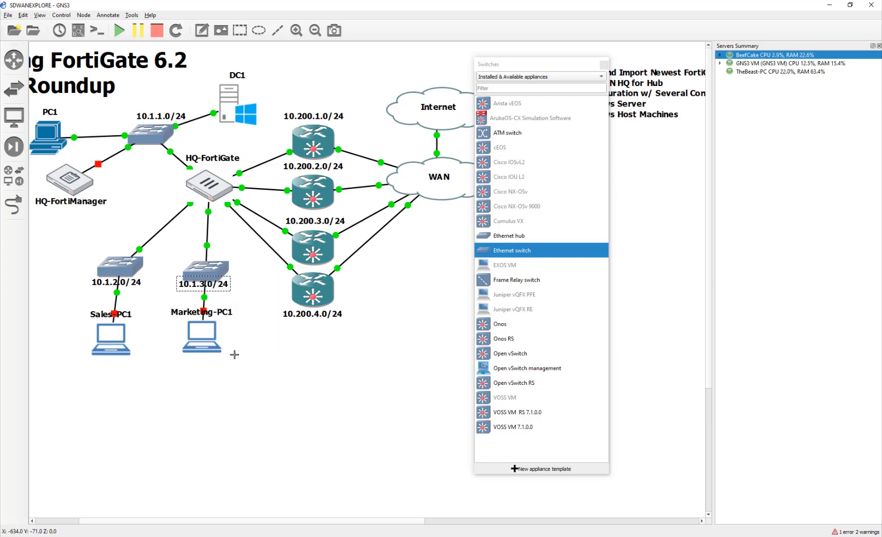
- Place the switch labels beside their switches and the Sales-PC1 label below its laptop
drag(219, 287, 253, 291)
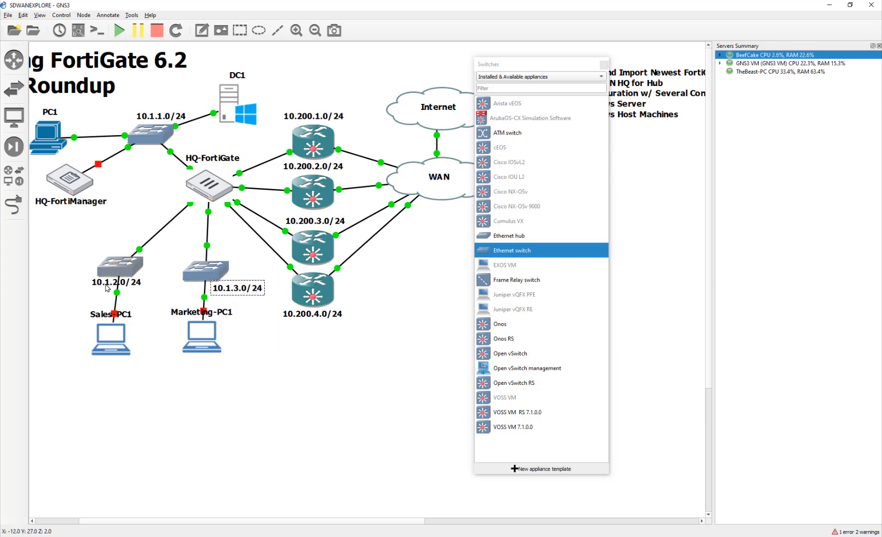
drag(107, 288, 73, 289)
drag(110, 338, 106, 361)
drag(180, 312, 192, 358)
click(298, 373)
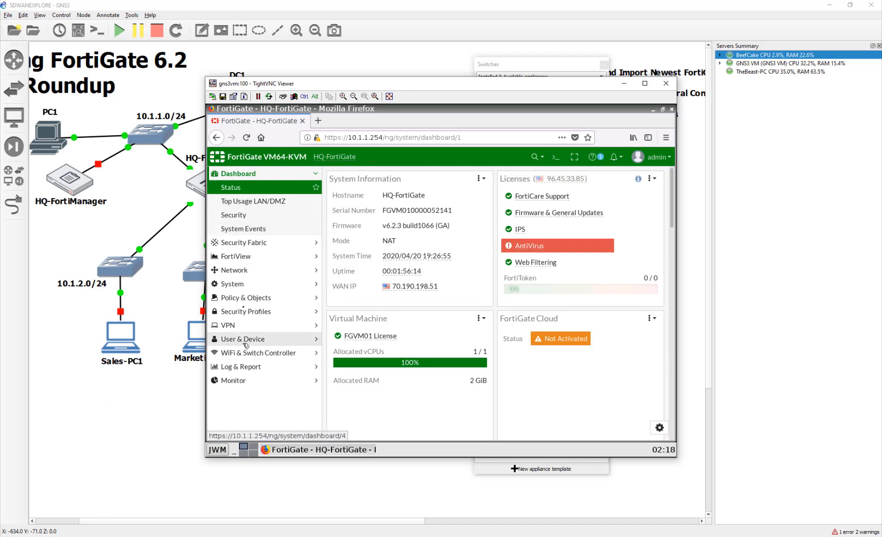
- Give port6 the alias Sales, IP 10.1.2.254/24, and allow PING access
click(234, 270)
click(247, 229)
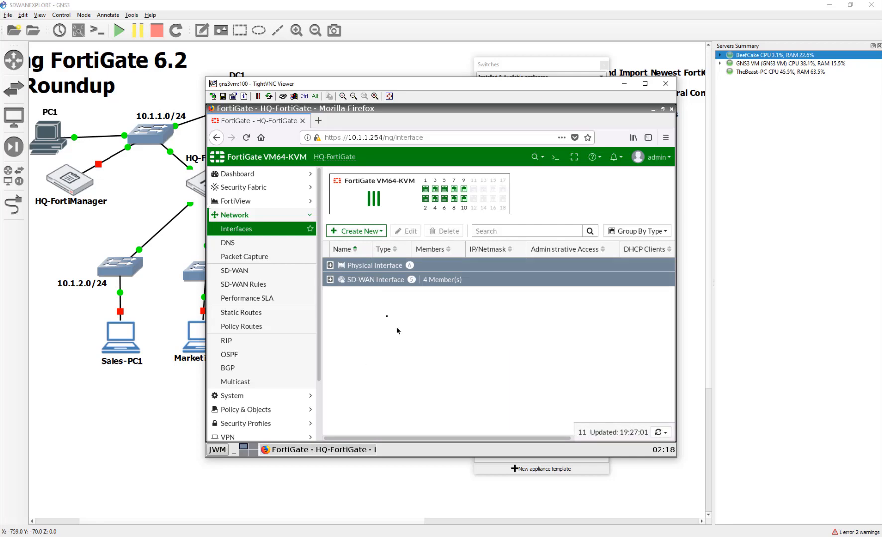
click(330, 265)
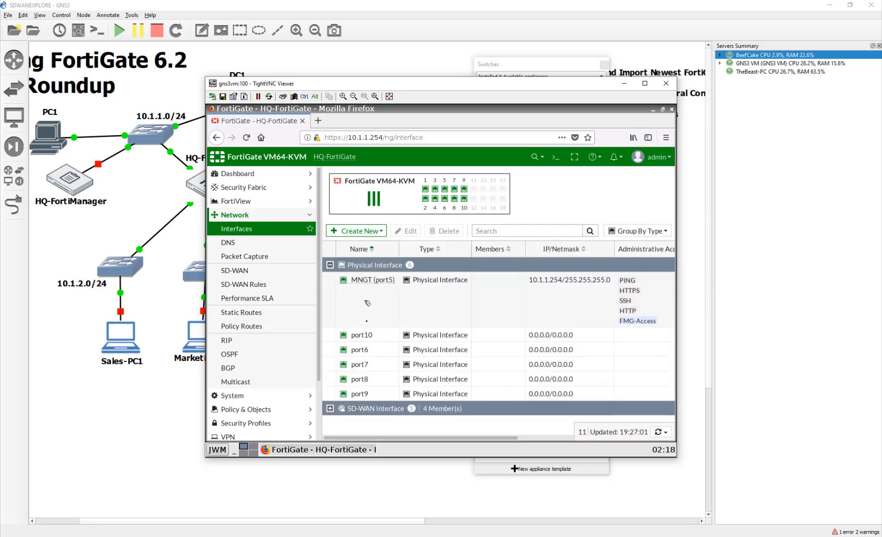
double_click(366, 349)
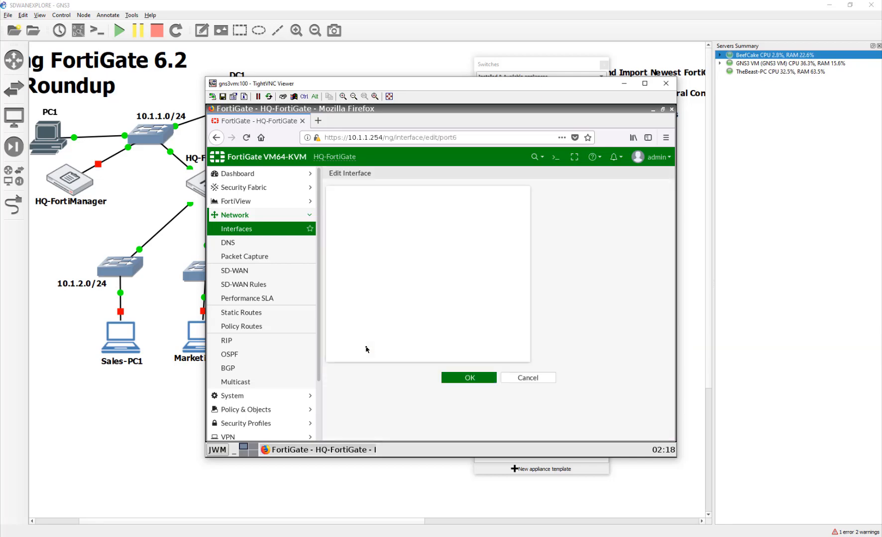
click(429, 210)
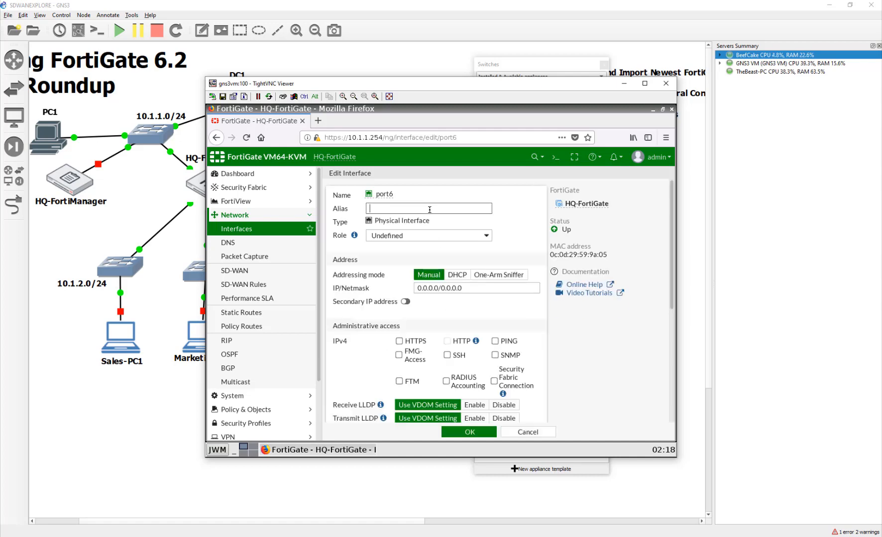
text(Sales)
drag(465, 290, 372, 290)
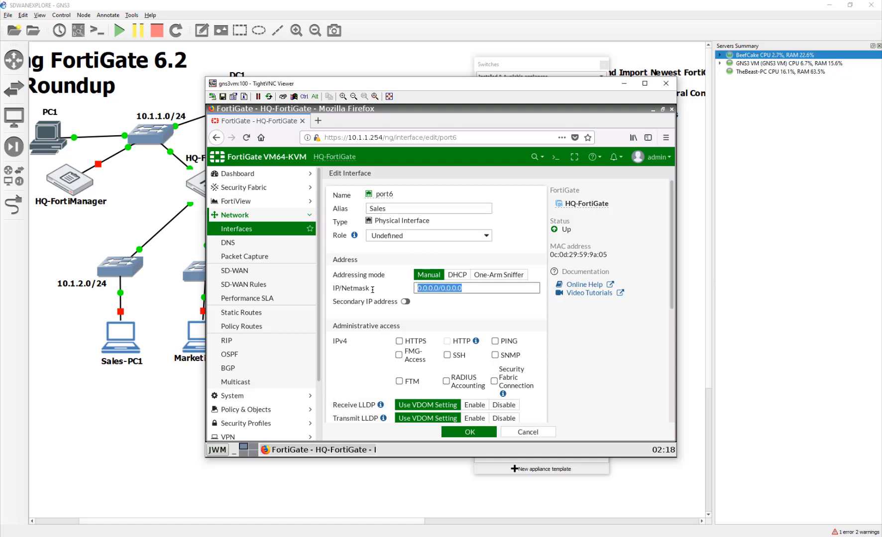
text(10.1.)
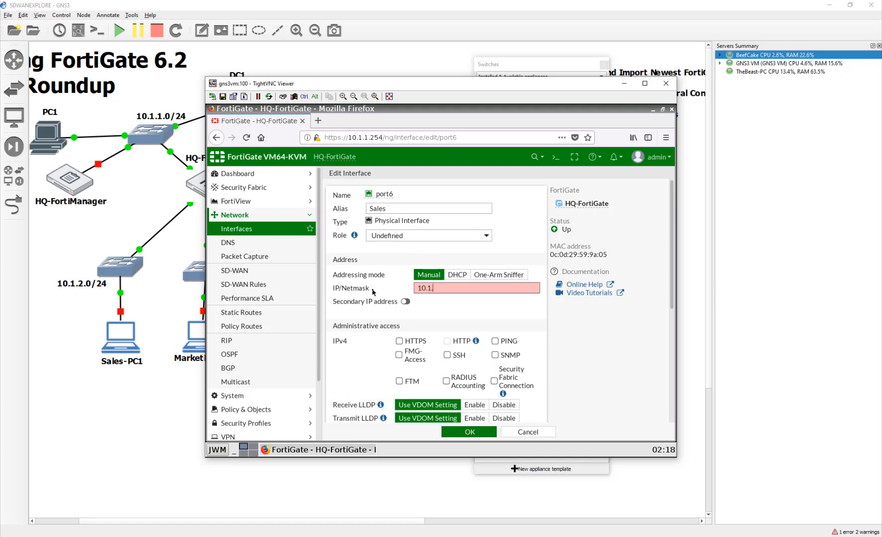
text(2.254/24)
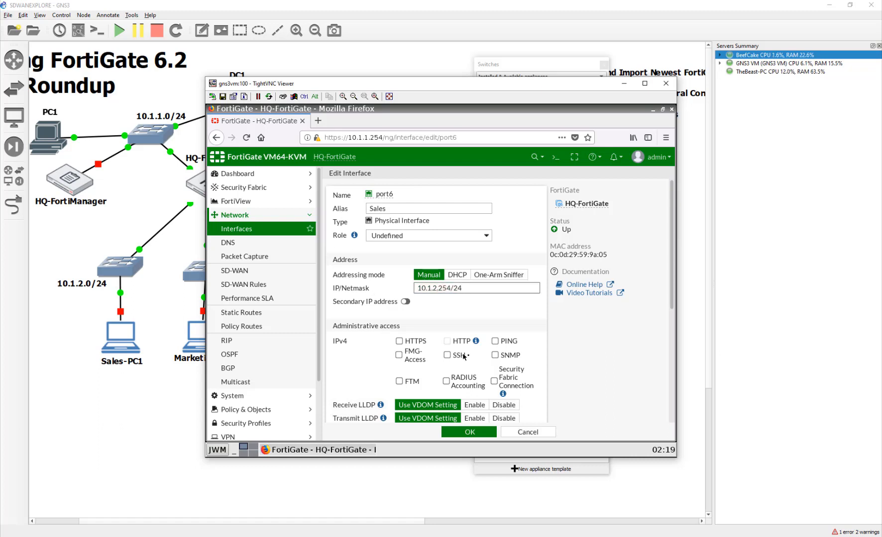
click(497, 342)
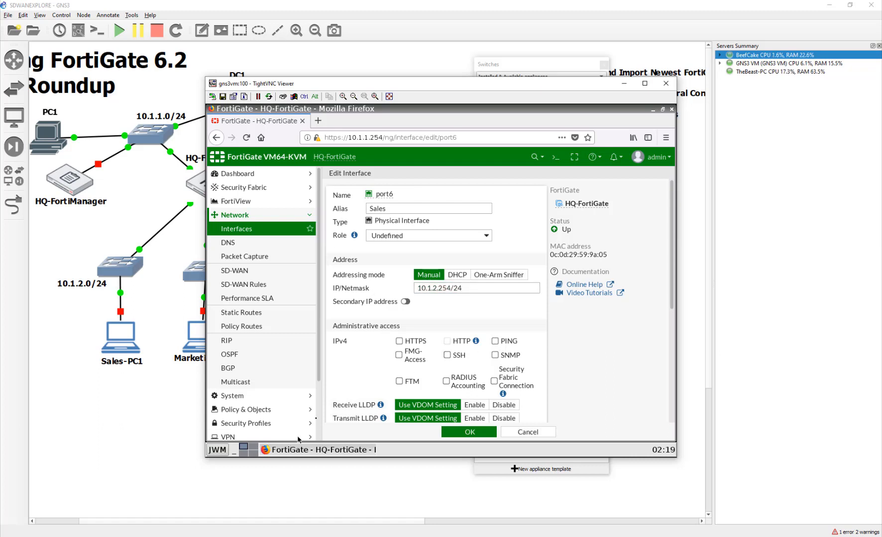
click(495, 342)
- Enable port6's DHCP server for 10.1.2.10–10.1.2.20 with device detection, then save
scroll(365, 376, down, 1)
scroll(364, 375, down, 5)
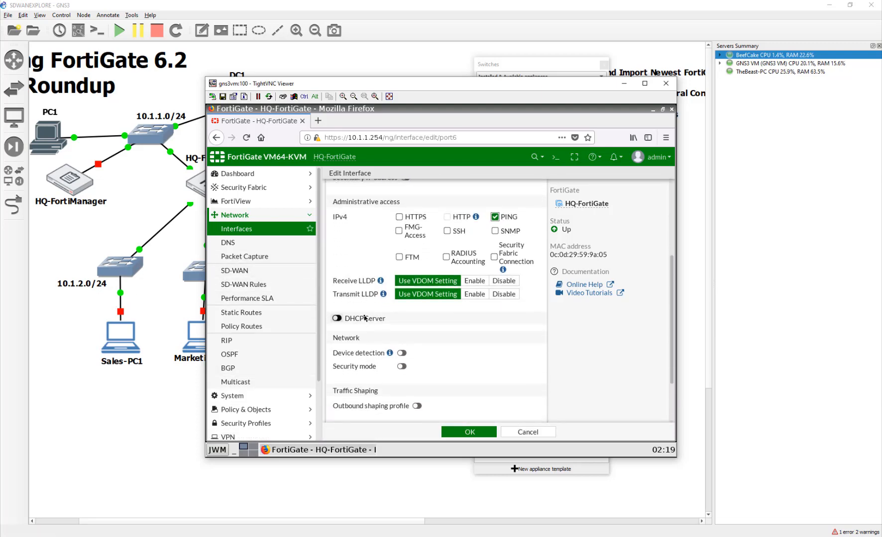
click(362, 316)
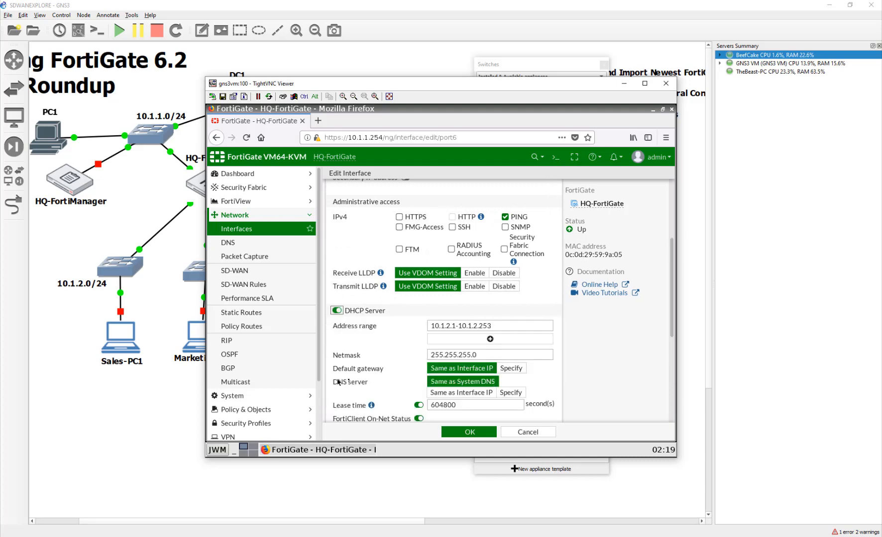
click(442, 326)
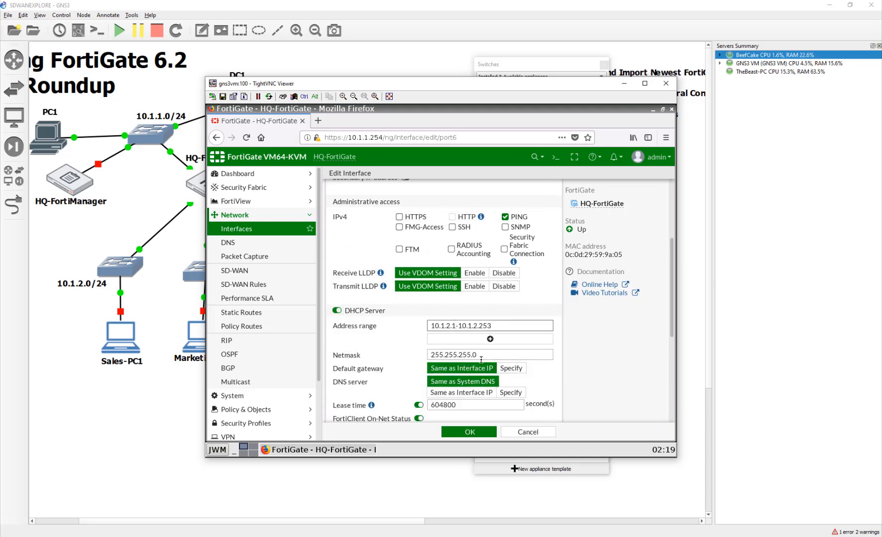
text(0)
key(shift+Right)
key(shift+Right)
text(0)
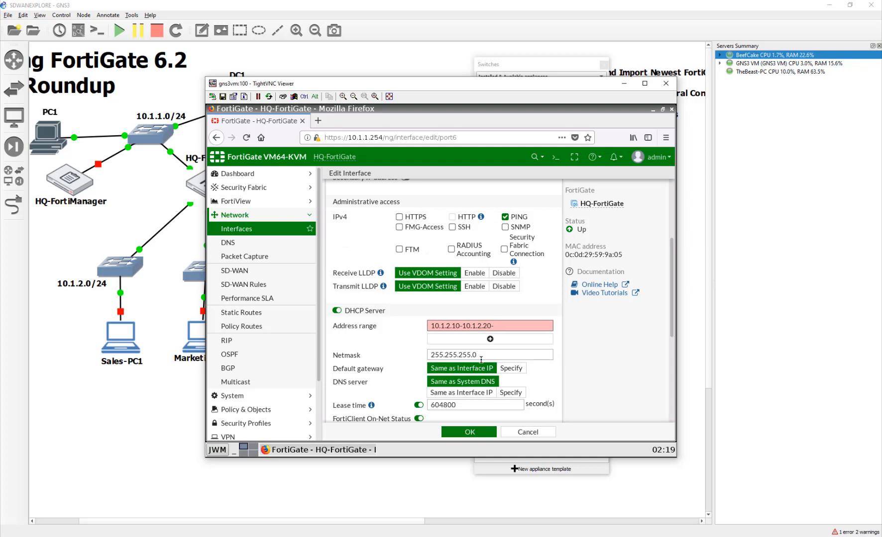
key(BackSpace)
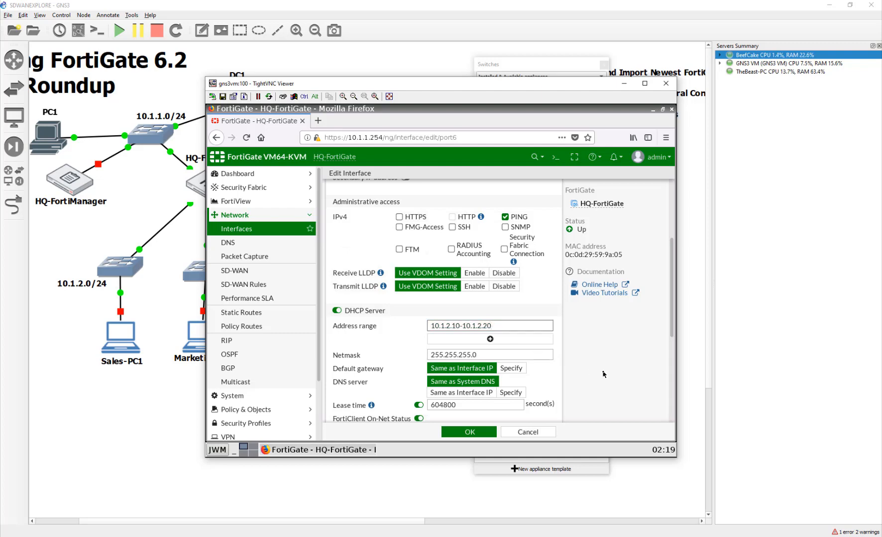
scroll(554, 385, down, 2)
scroll(553, 385, down, 2)
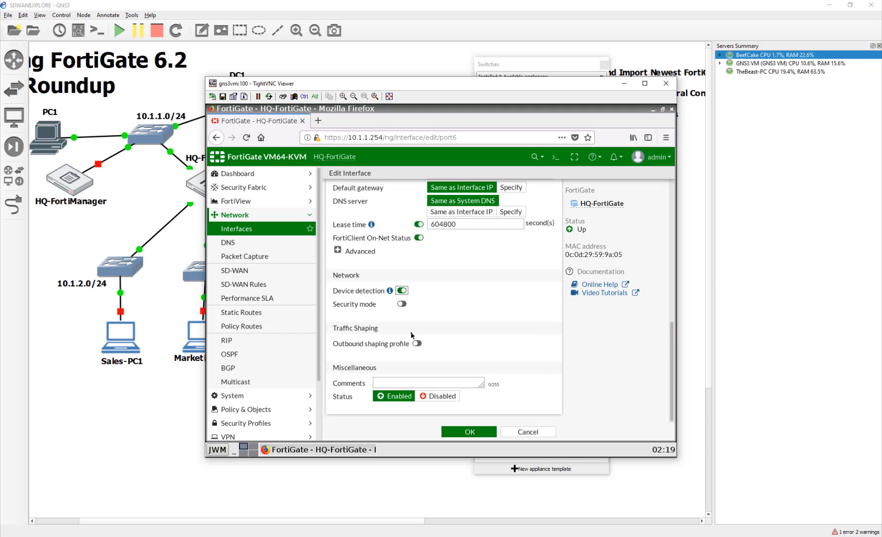
click(401, 291)
mouse_move(394, 295)
scroll(457, 367, up, 5)
scroll(457, 367, up, 2)
scroll(457, 368, down, 4)
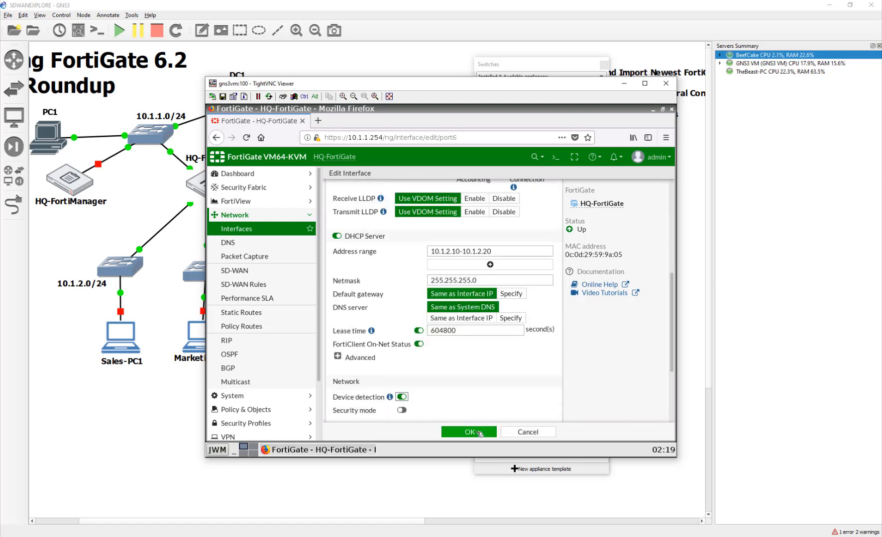
click(468, 431)
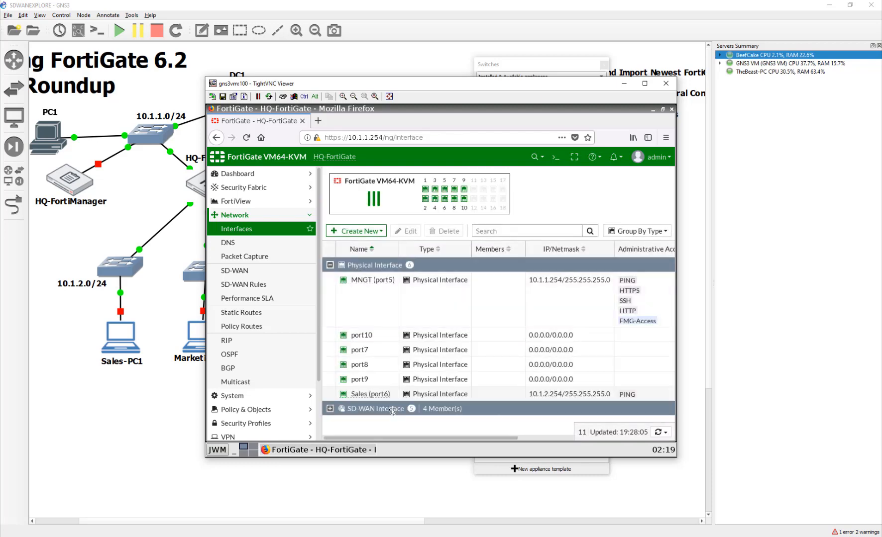
- Give port7 the alias Marketing, IP 10.1.3.254/24, and allow PING access
double_click(438, 354)
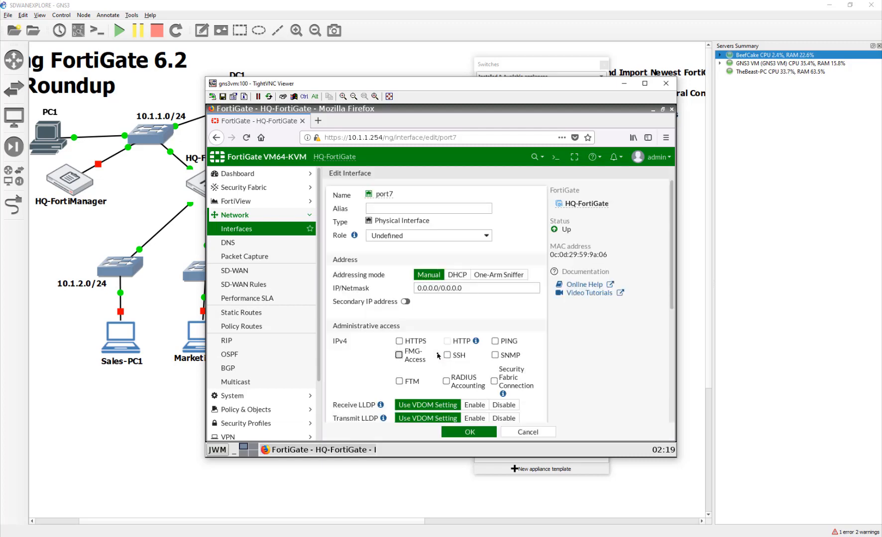
click(440, 213)
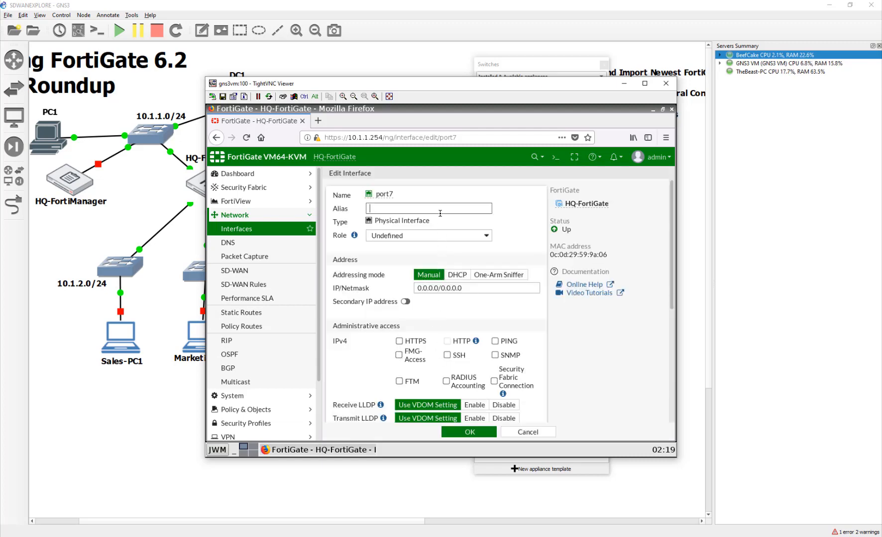
text(Marketing)
drag(477, 285, 369, 289)
text(10)
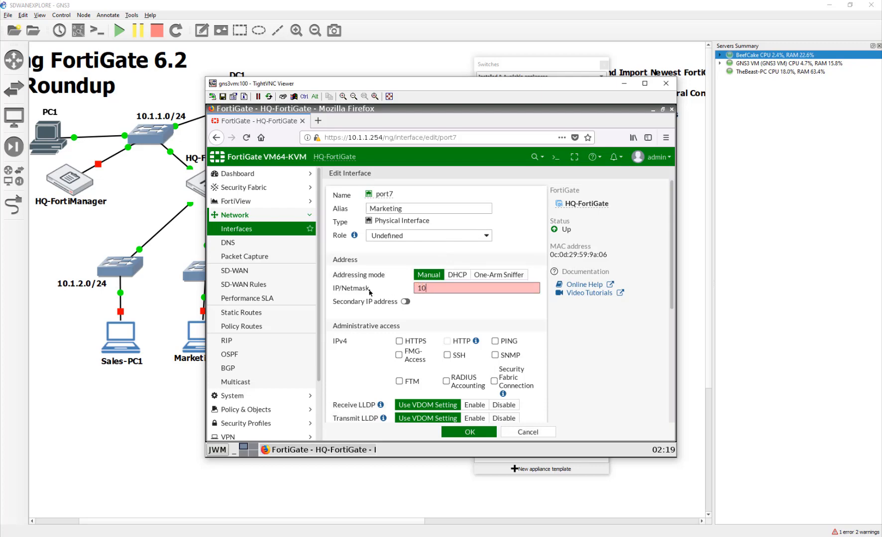
text(.1.3.254/24)
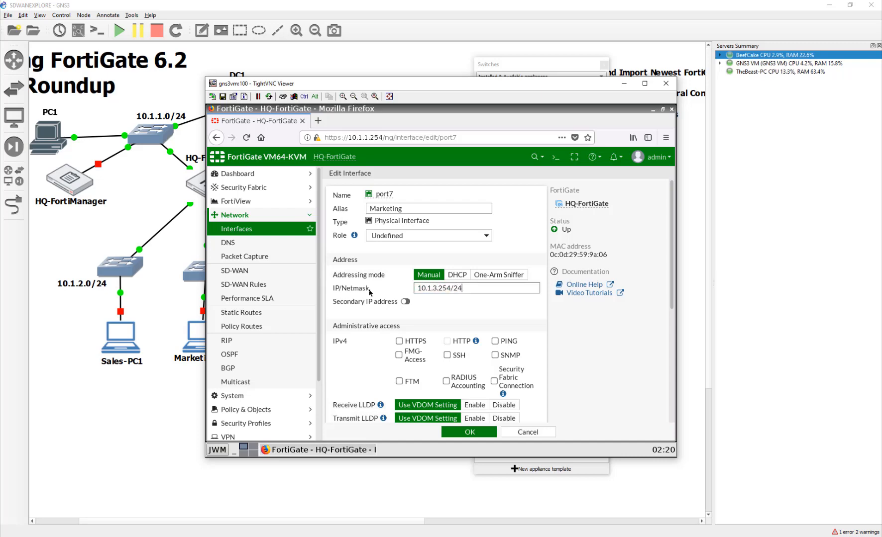
click(495, 342)
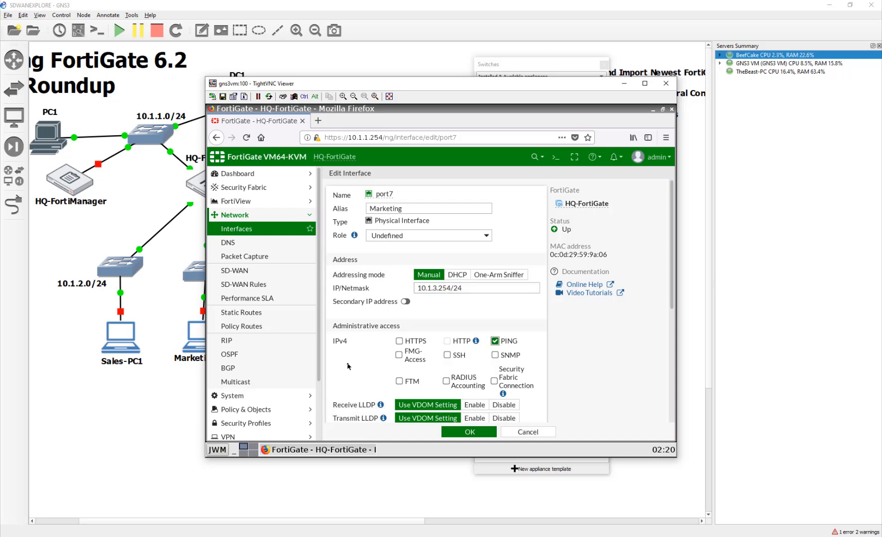
- Enable port7's DHCP server with range 10.1.3.10–10.1.3.20 and save the interface
scroll(348, 367, down, 1)
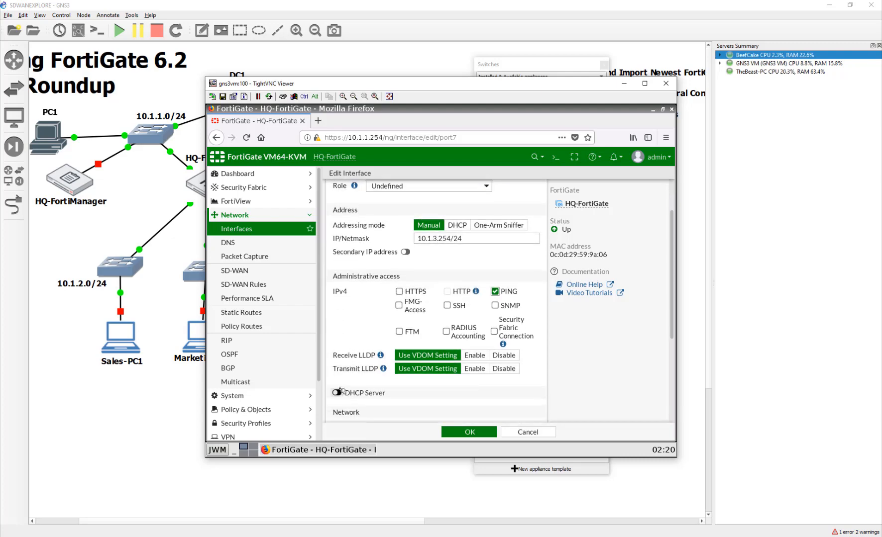
scroll(343, 392, down, 1)
click(340, 345)
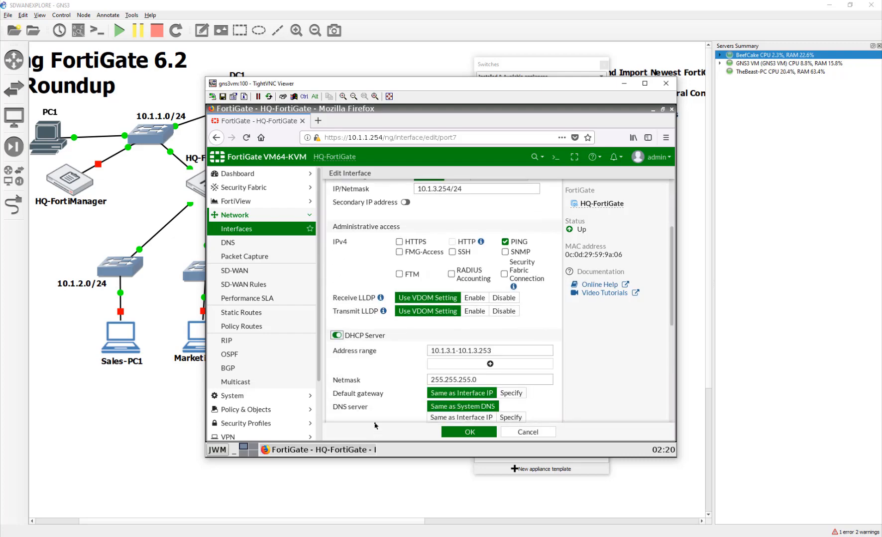
click(453, 351)
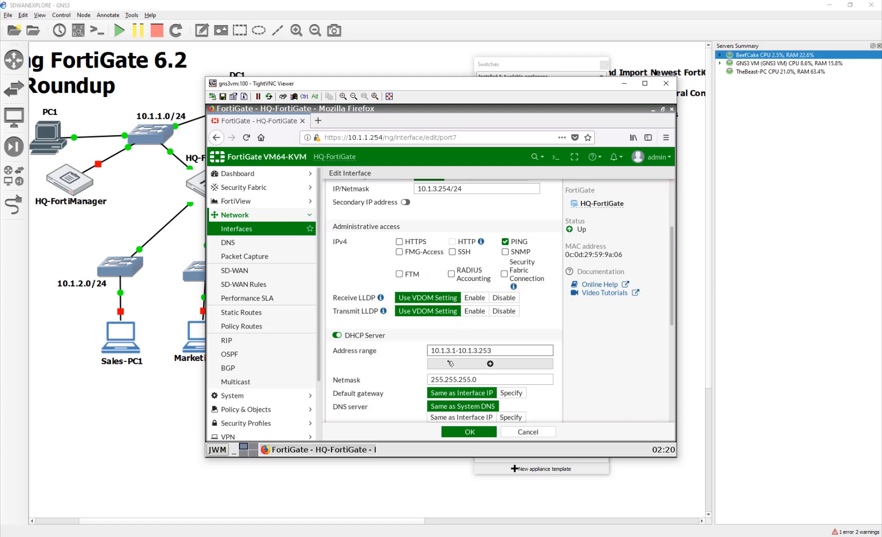
text(0)
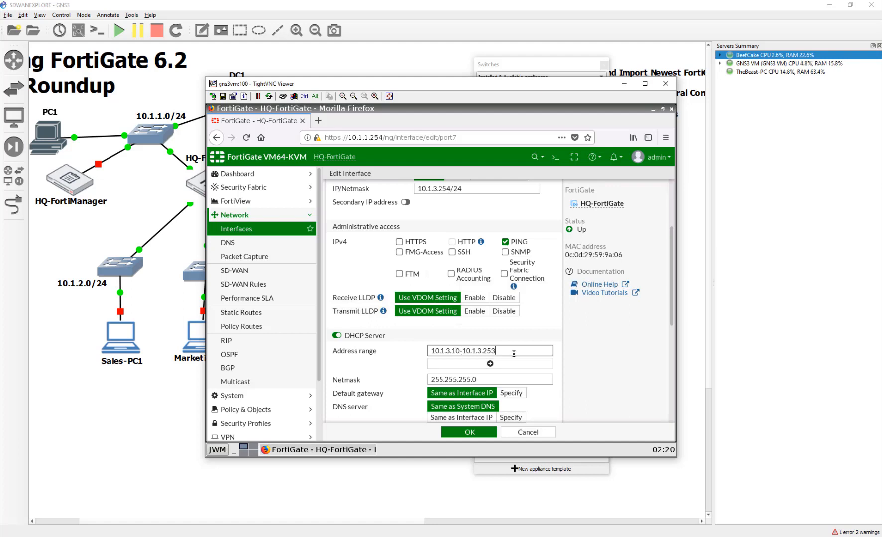
key(BackSpace)
key(BackSpace)
text(0)
scroll(480, 418, down, 3)
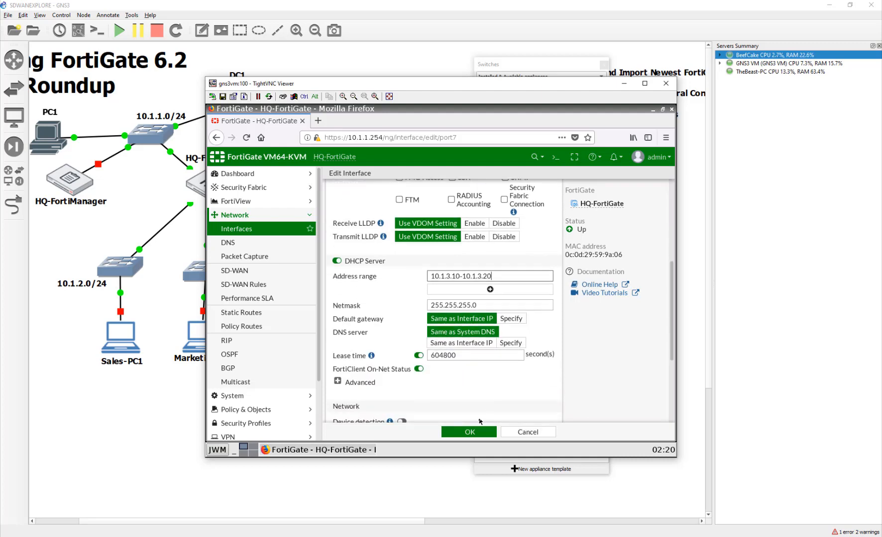
scroll(468, 398, down, 4)
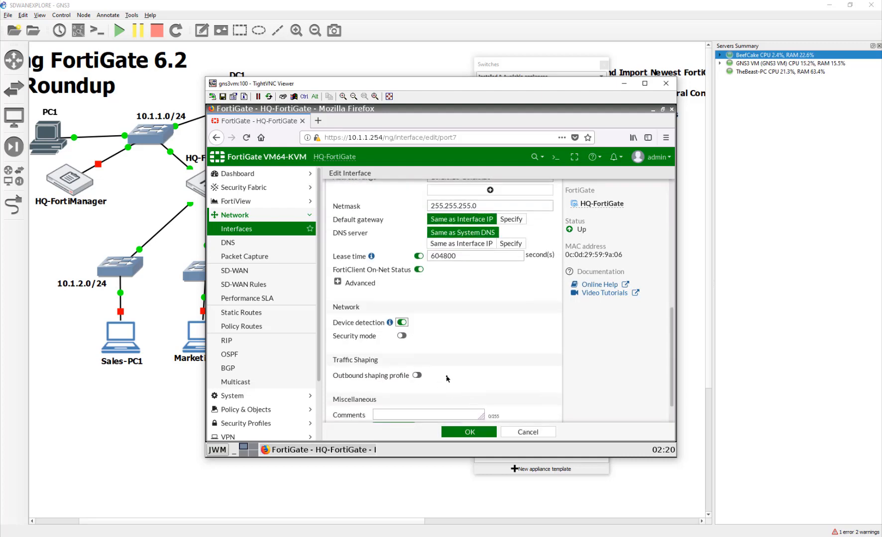
scroll(454, 375, down, 1)
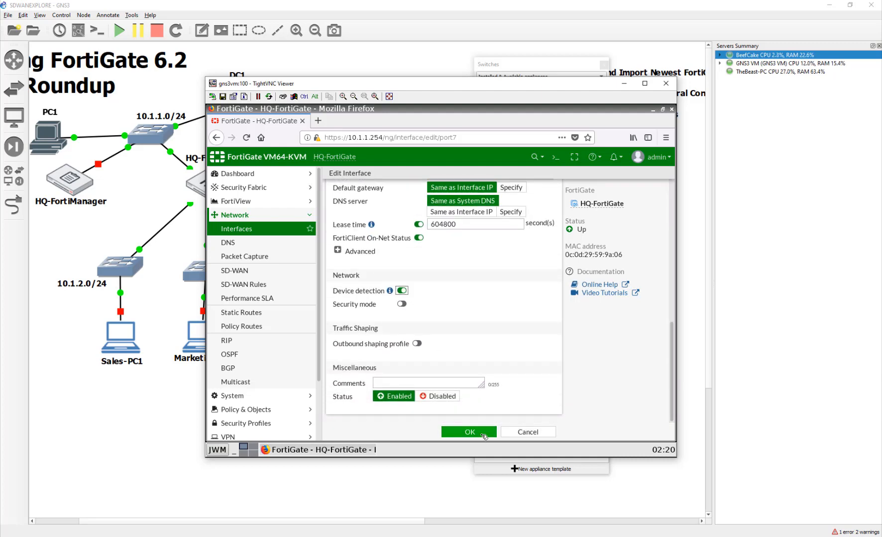
click(483, 435)
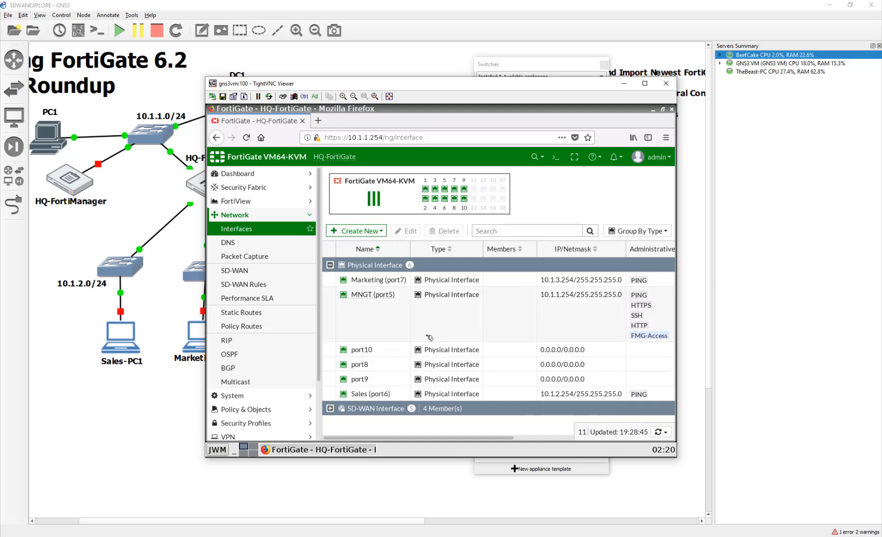
- Start a new zone named InternalProduction
click(355, 231)
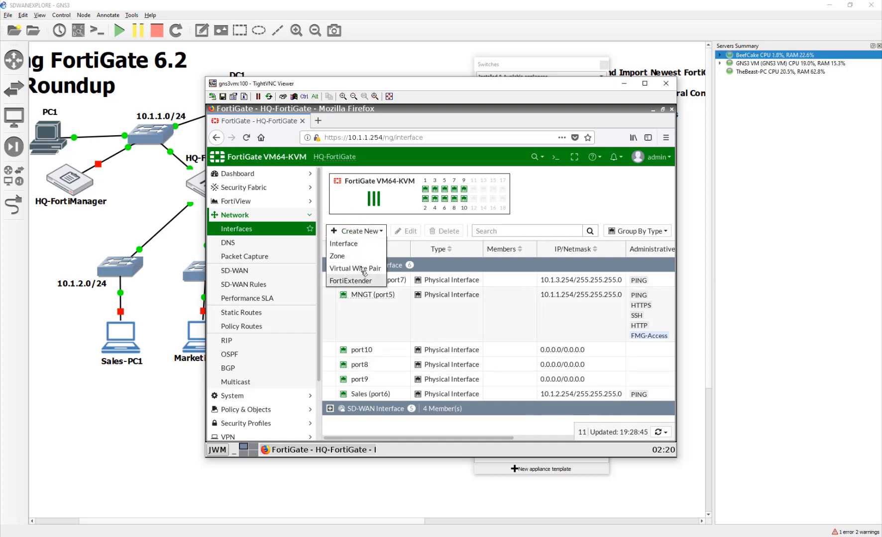
click(361, 255)
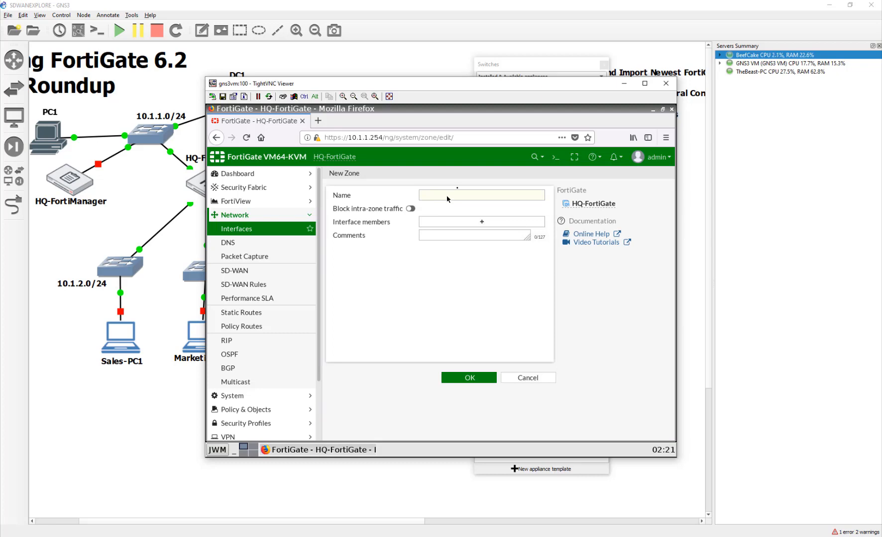
click(467, 196)
text(Interna)
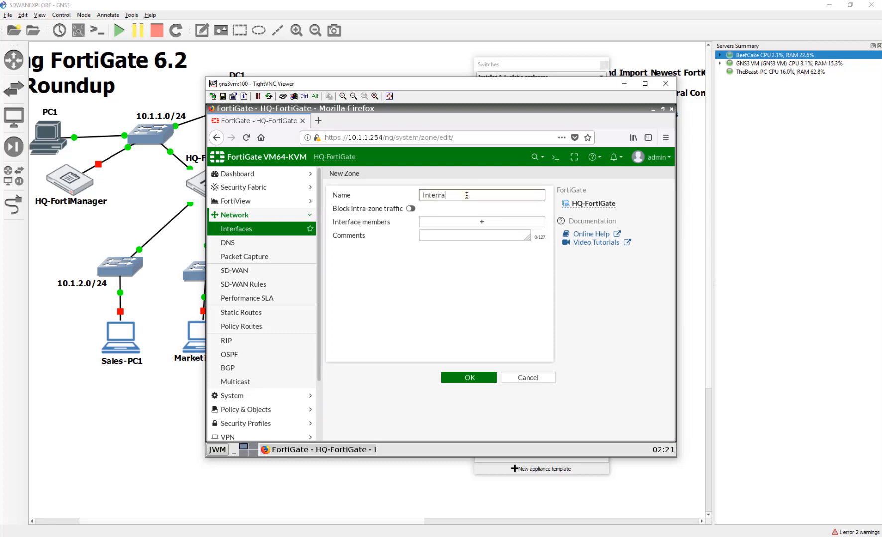
text(lProduction)
- Add Sales (port6) and Marketing (port7) as members, leave intra-zone blocking off, and save
click(491, 222)
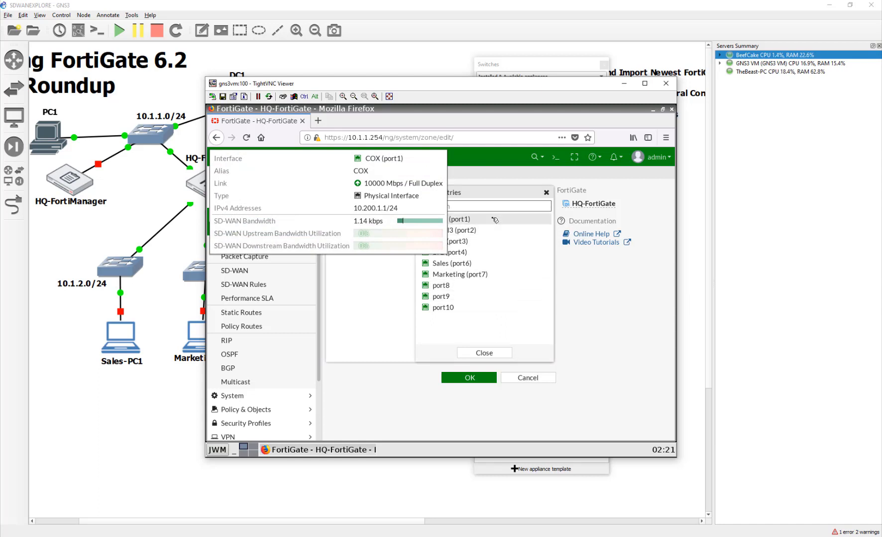
click(507, 221)
click(491, 218)
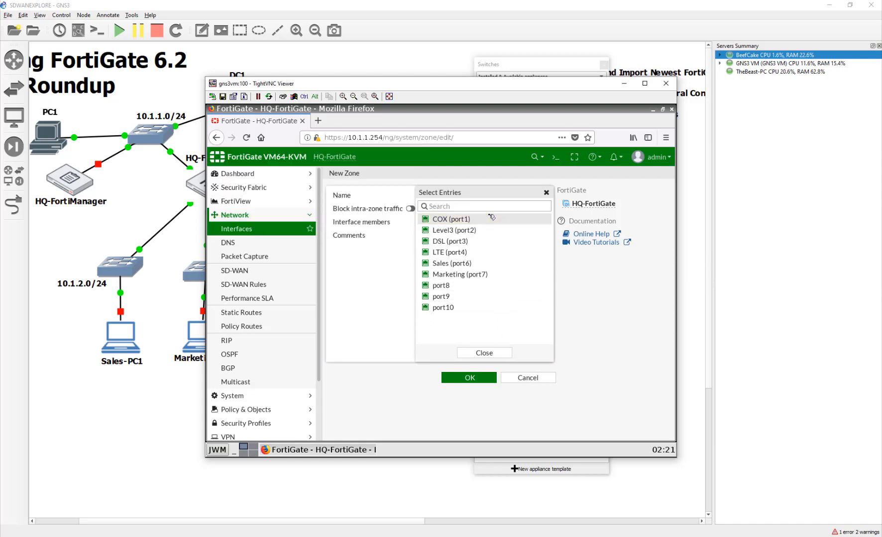
click(478, 264)
click(481, 275)
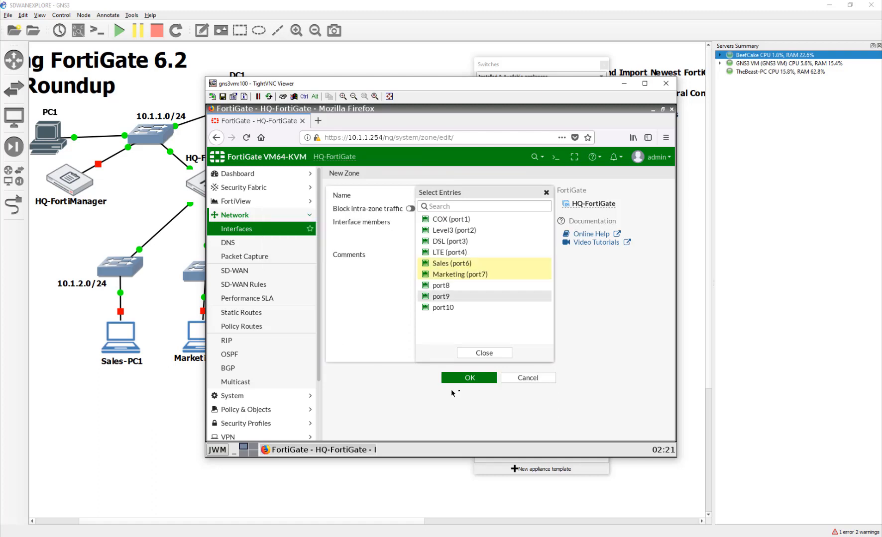
click(481, 353)
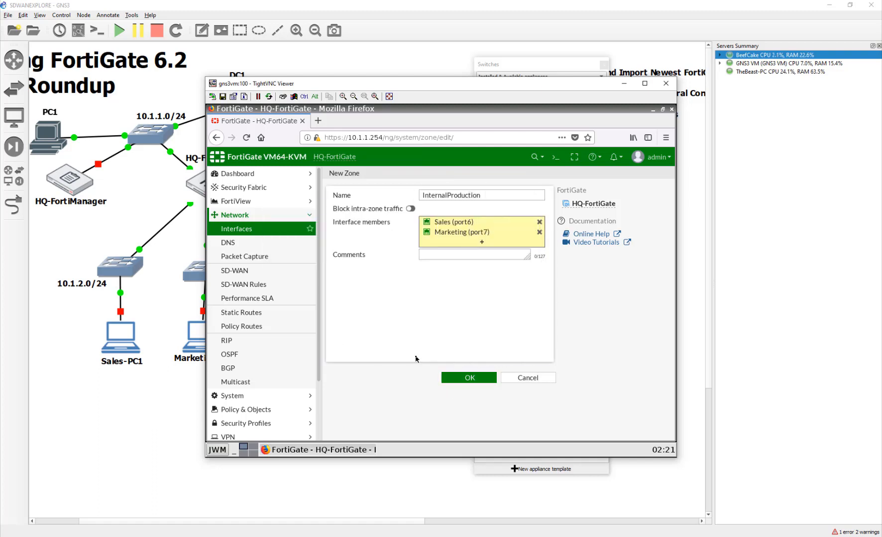
click(409, 208)
click(411, 209)
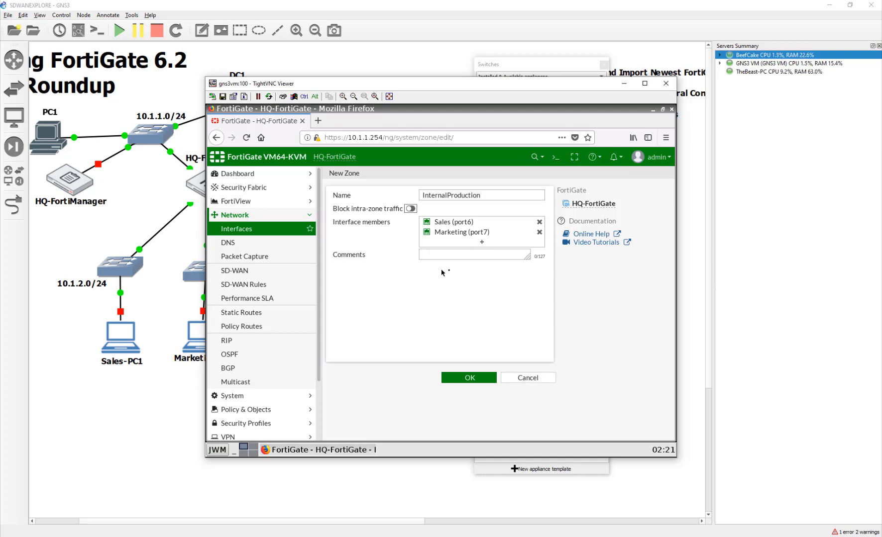
click(470, 379)
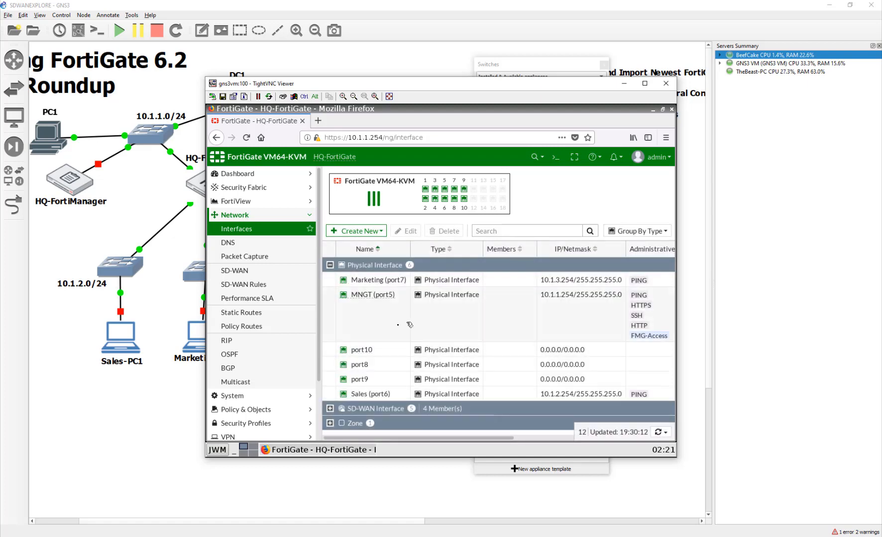
- Begin IPv4 policy ProductionInternetAccess, incoming InternalProduction, outgoing SD-WAN
scroll(259, 343, down, 3)
click(259, 342)
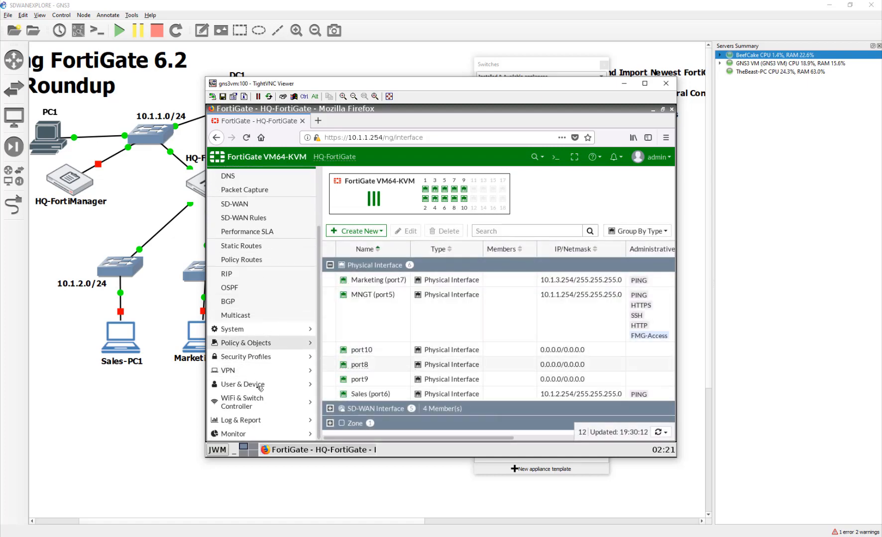
click(245, 191)
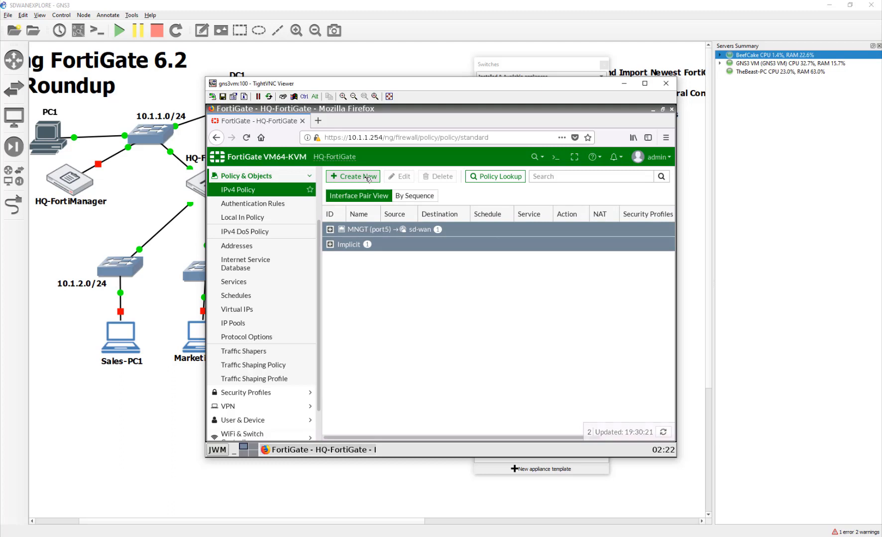
click(369, 177)
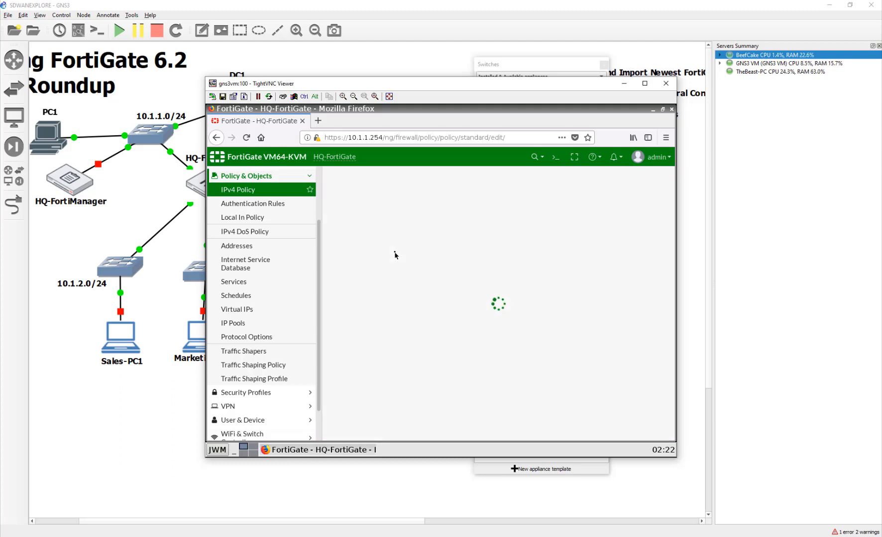
click(424, 201)
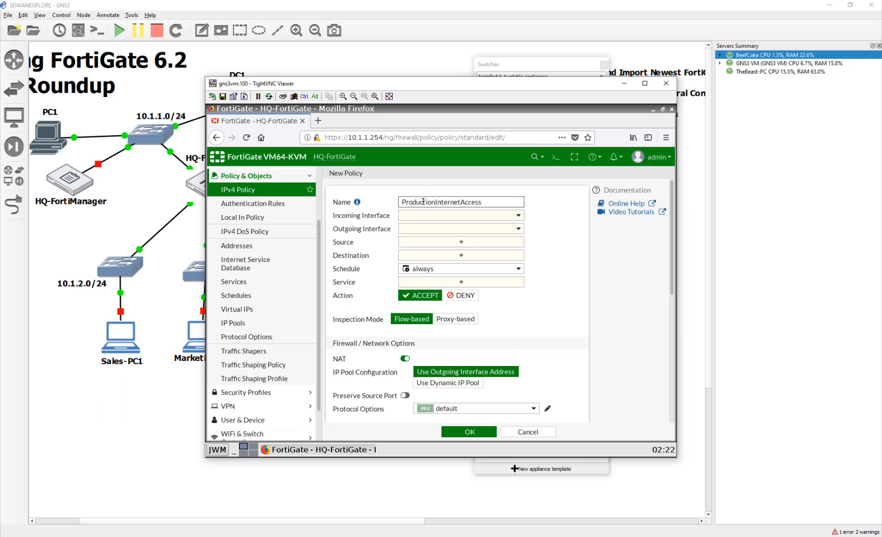
click(459, 219)
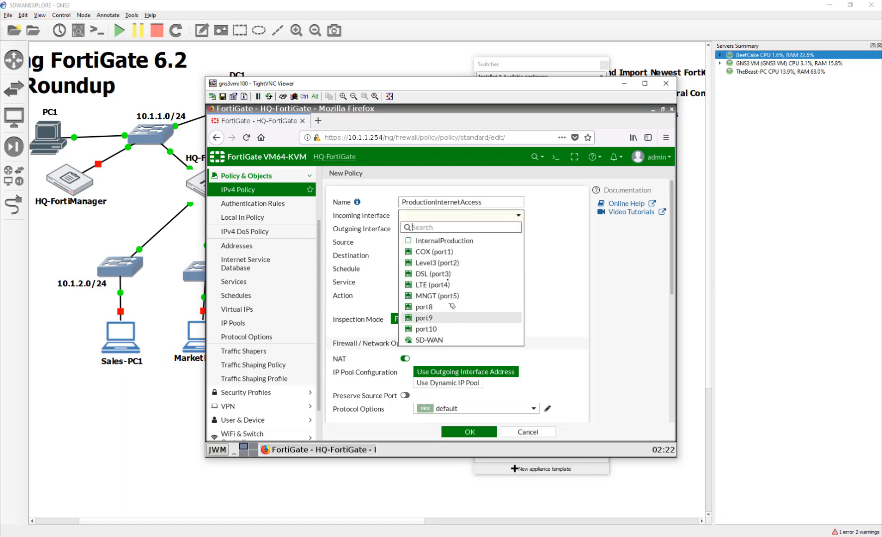
click(446, 241)
click(419, 229)
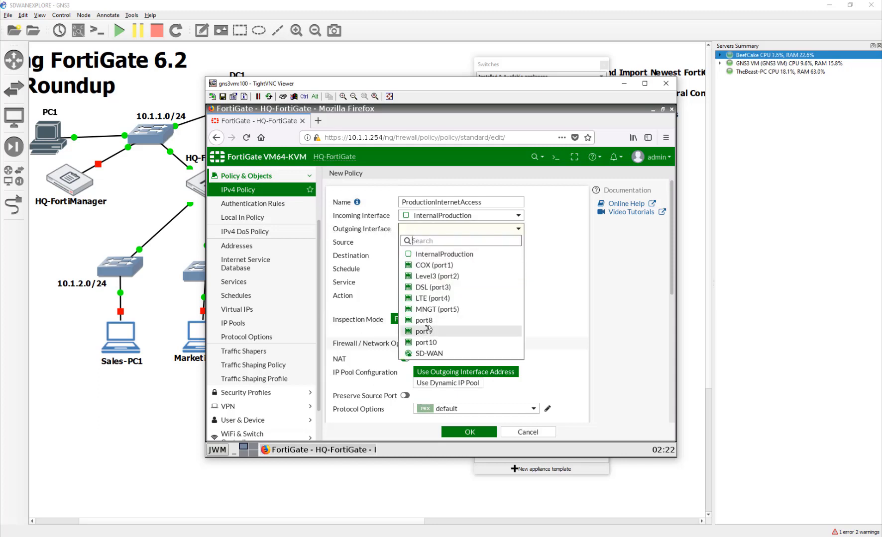
click(427, 355)
click(428, 242)
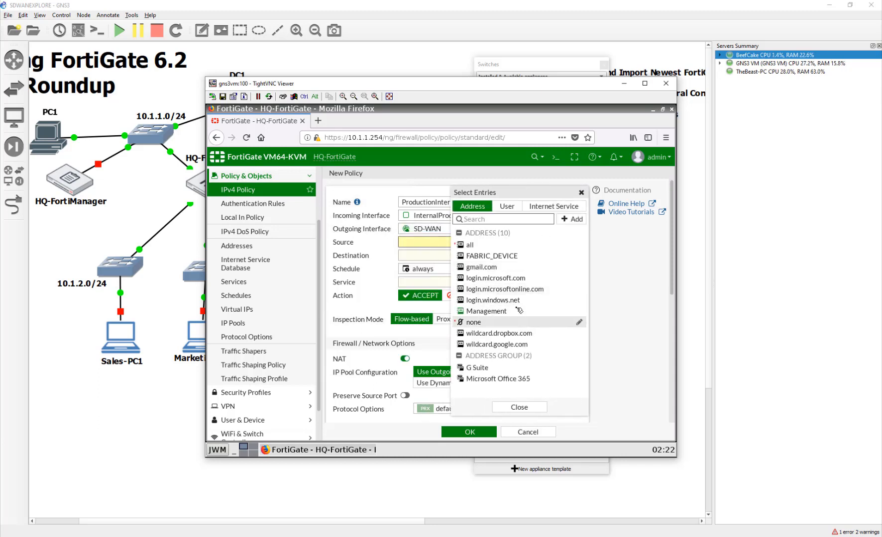
- Create the Sales address for subnet 10.1.2.0/24 with static route configuration enabled
mouse_move(518, 311)
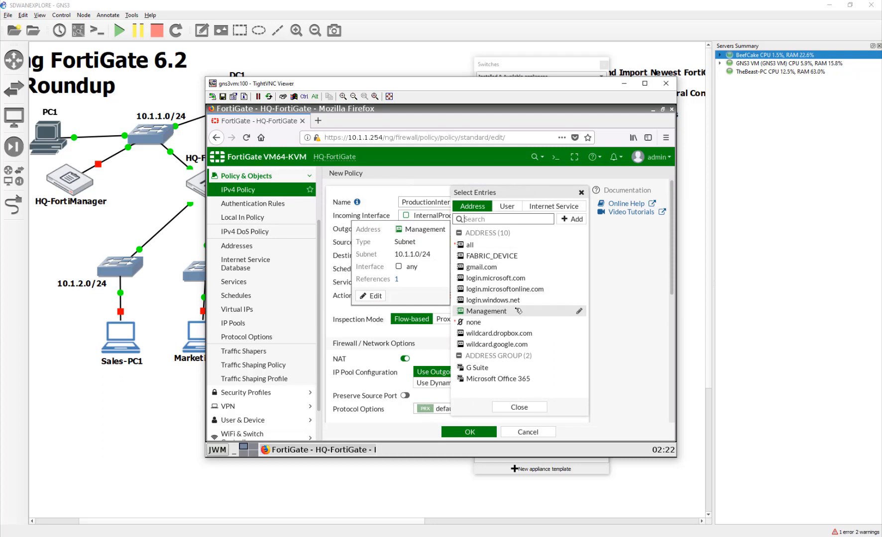
click(572, 224)
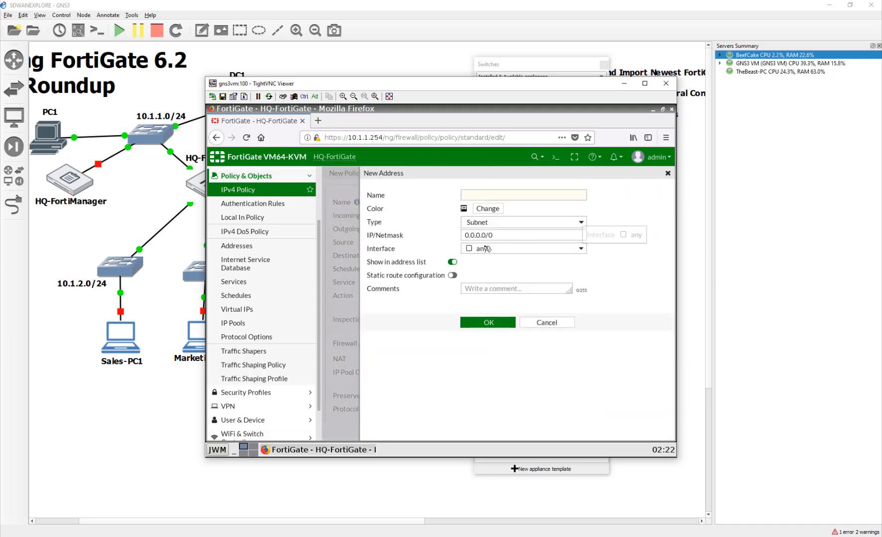
click(563, 196)
drag(539, 238, 457, 234)
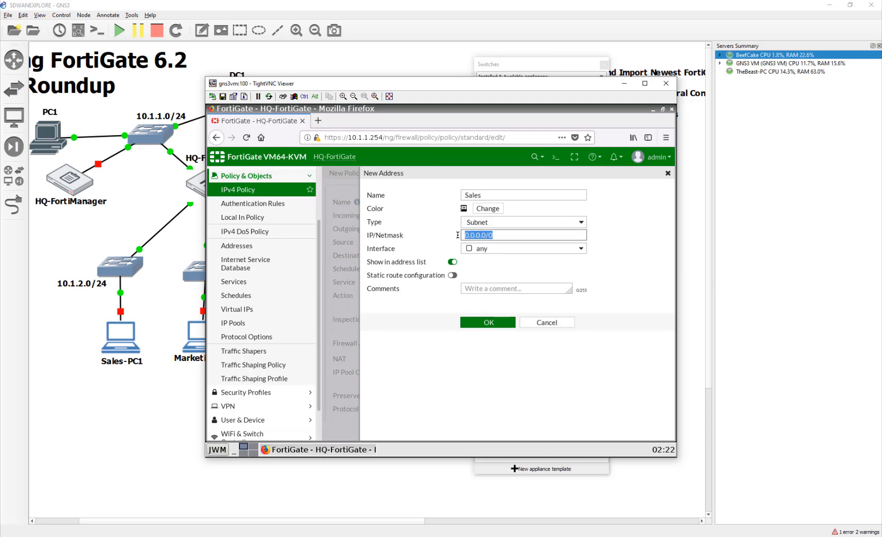
text(10)
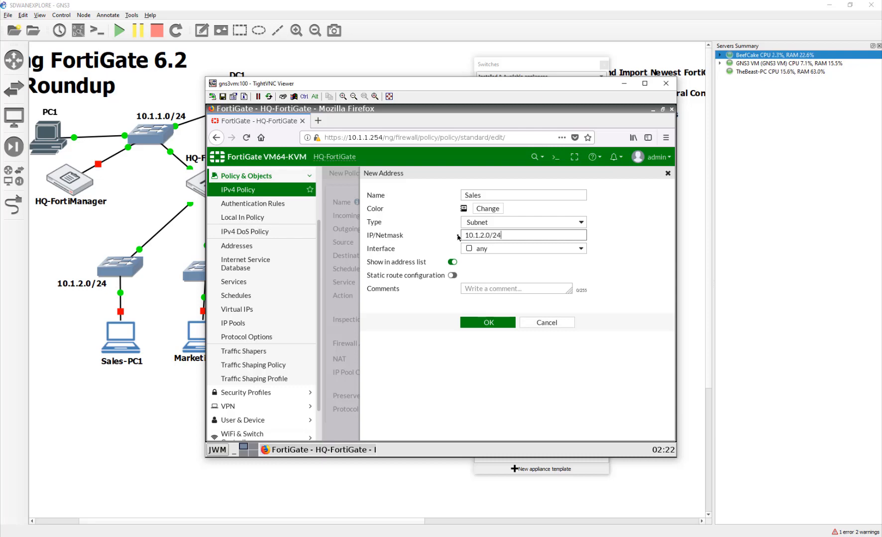
click(452, 276)
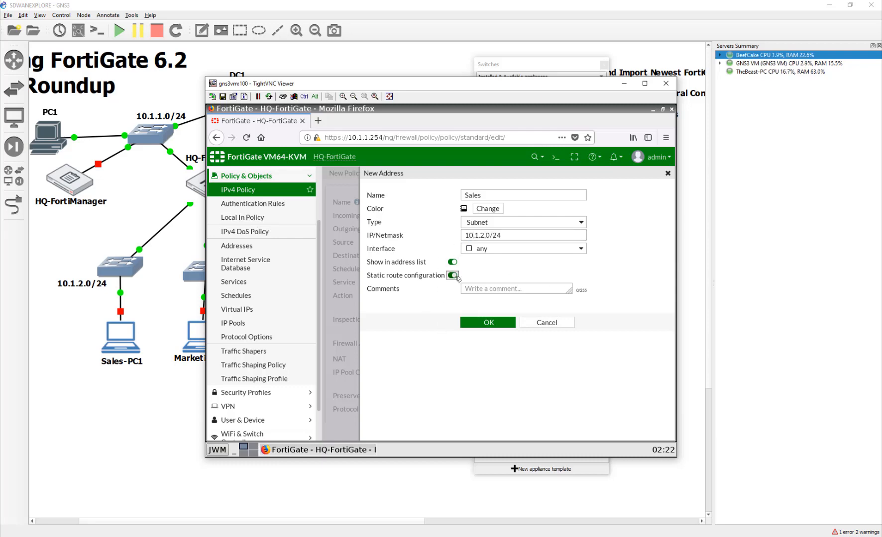
click(478, 323)
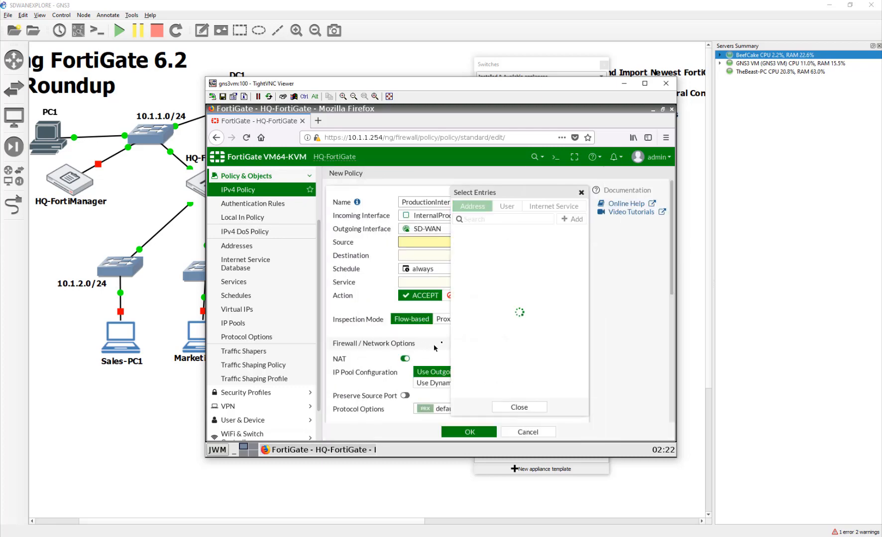
- Recolour the Sales address green, then begin another new address
click(580, 333)
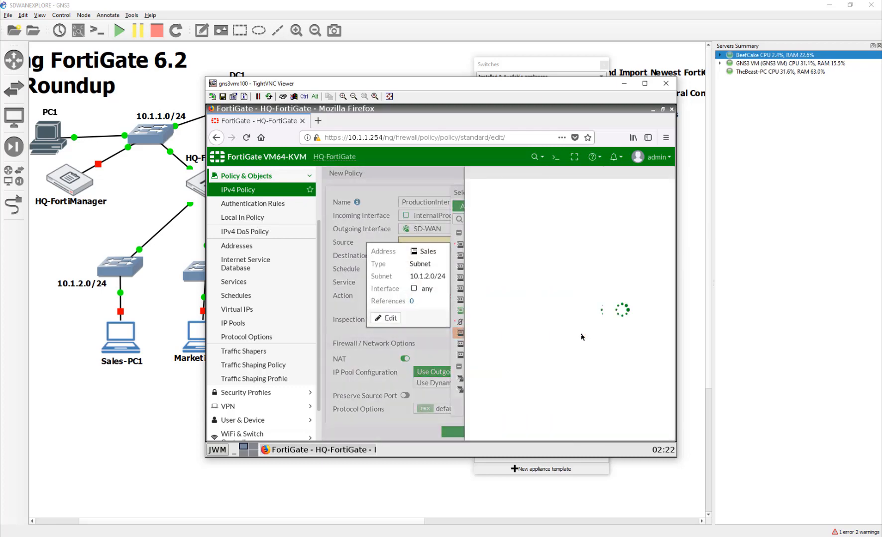
click(488, 208)
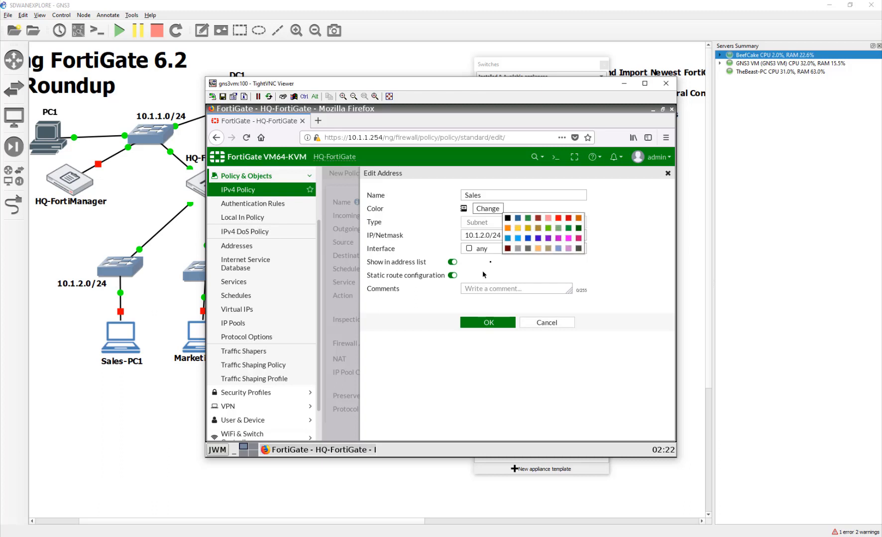
click(529, 220)
click(508, 321)
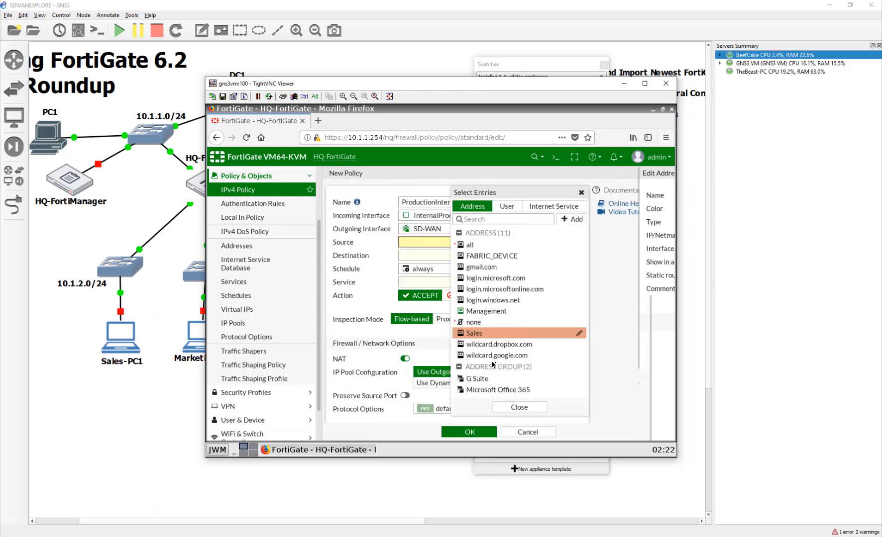
click(575, 222)
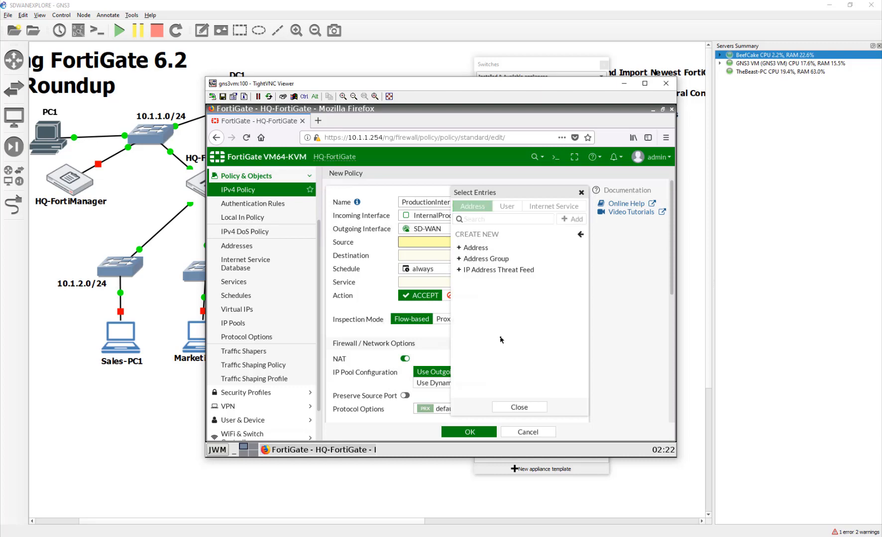
click(476, 248)
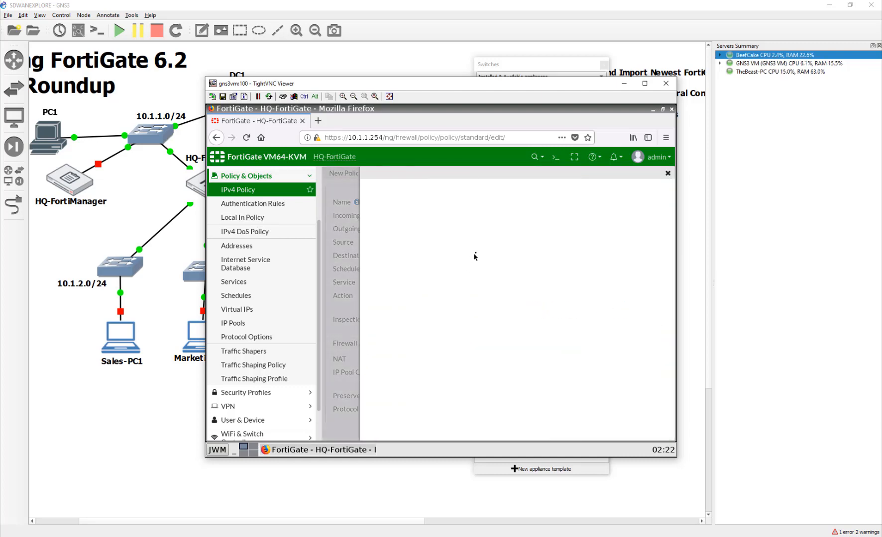
- Save a green Marketing address for 10.1.3.0/24 with static route configuration on
click(486, 195)
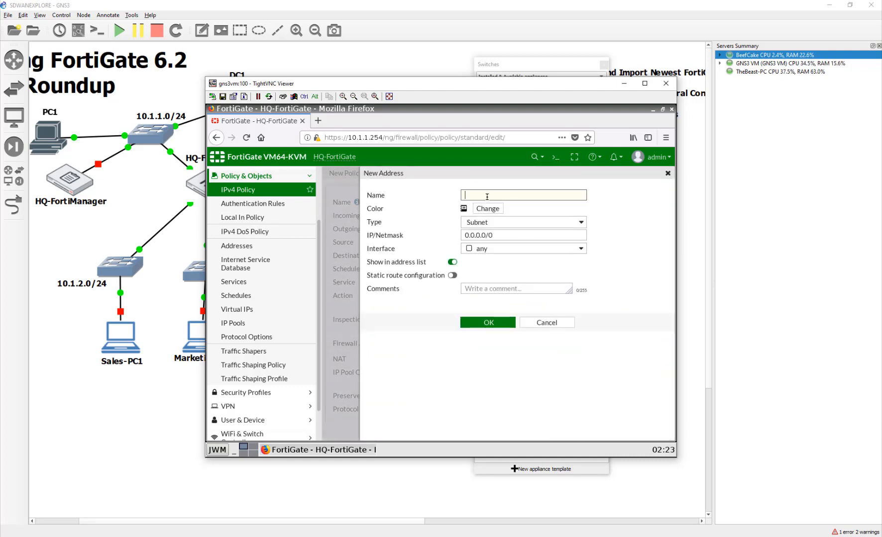
text(Marketing)
click(488, 209)
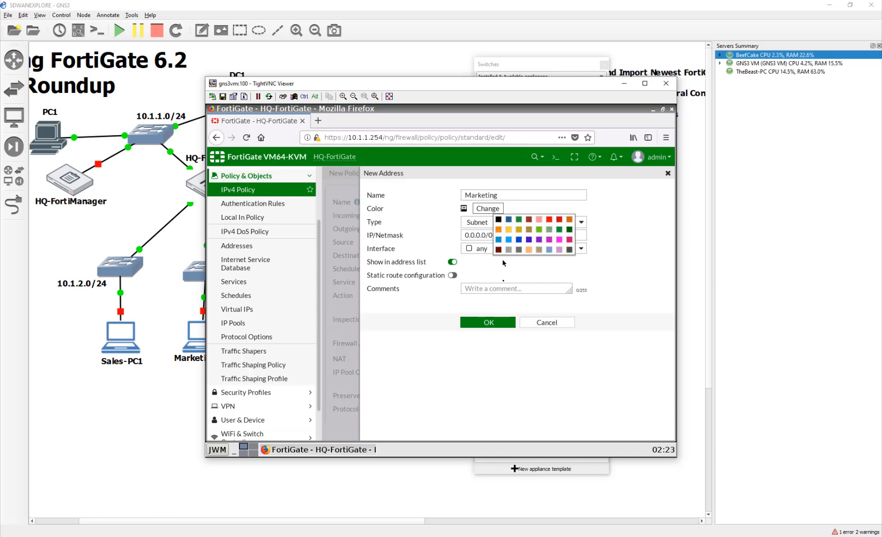
click(521, 220)
click(379, 232)
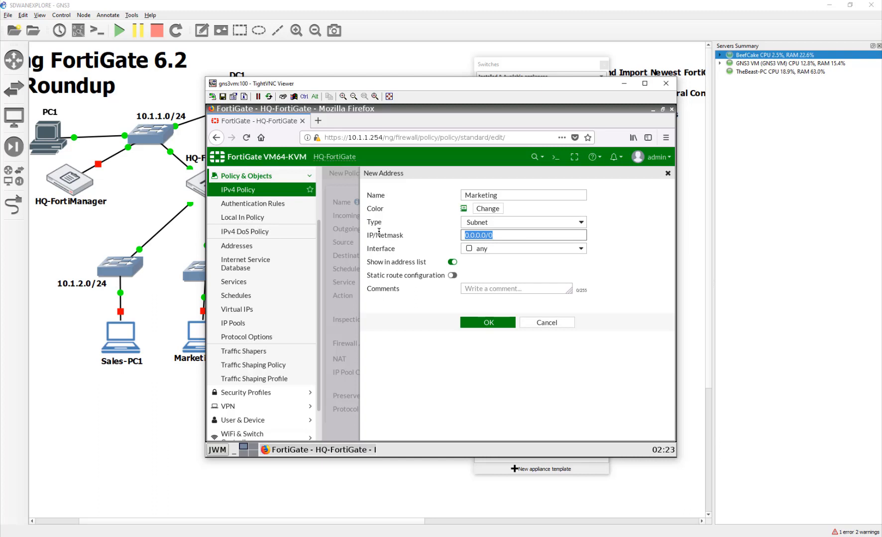
text(10.)
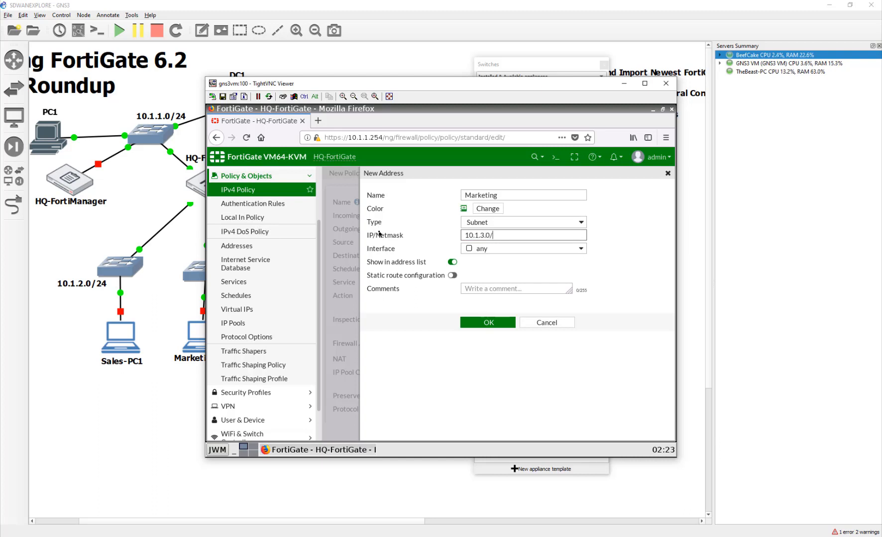
click(452, 275)
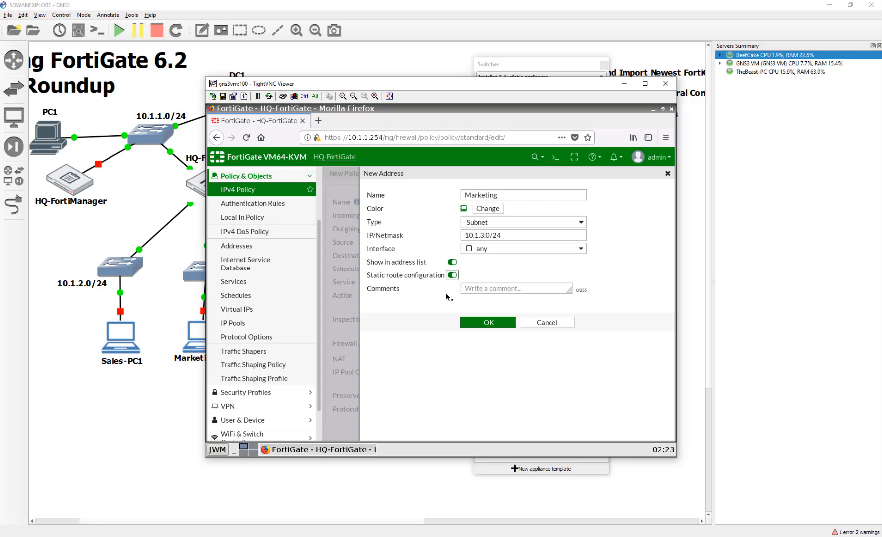
click(482, 324)
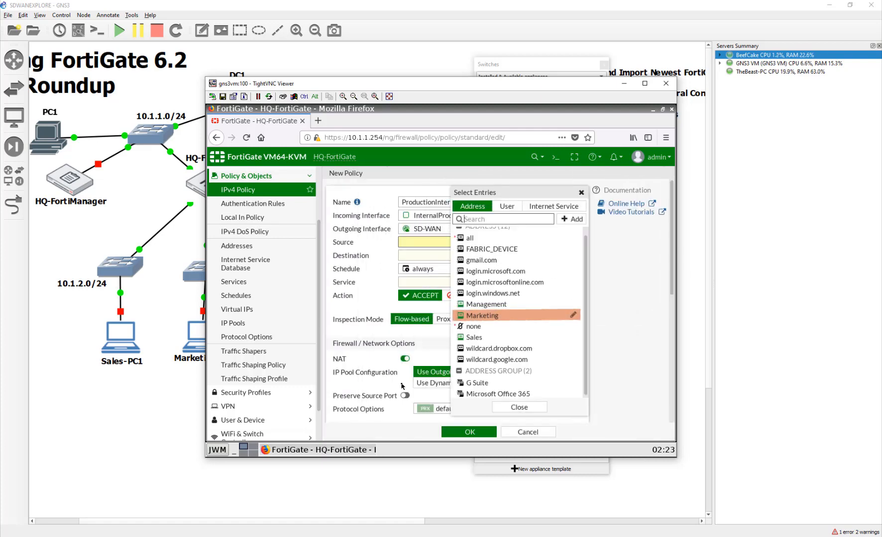
- Set sources Marketing and Sales, destination all, service ALL, and save the policy
click(518, 319)
click(513, 339)
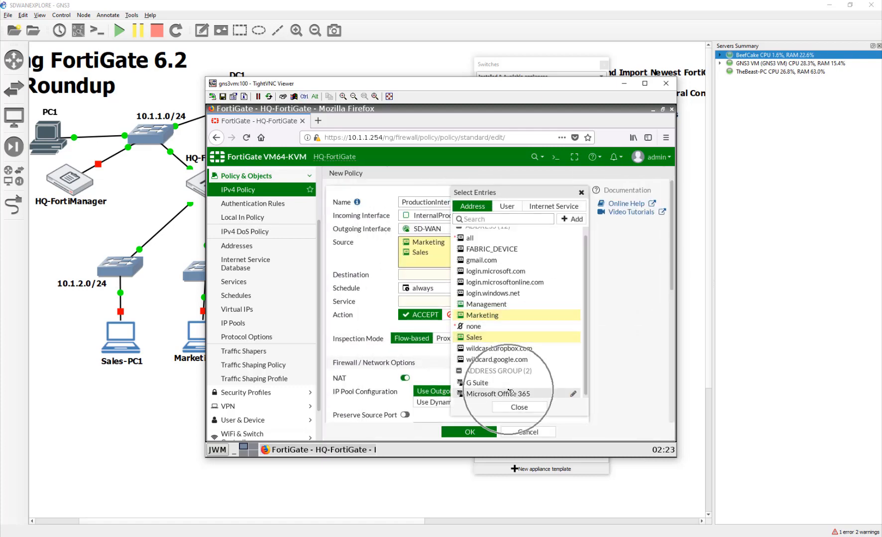
click(504, 409)
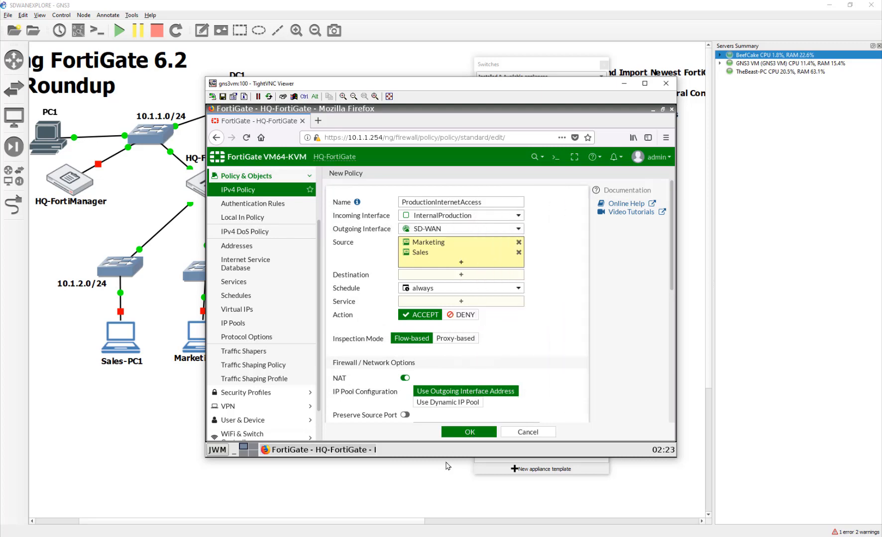
click(456, 276)
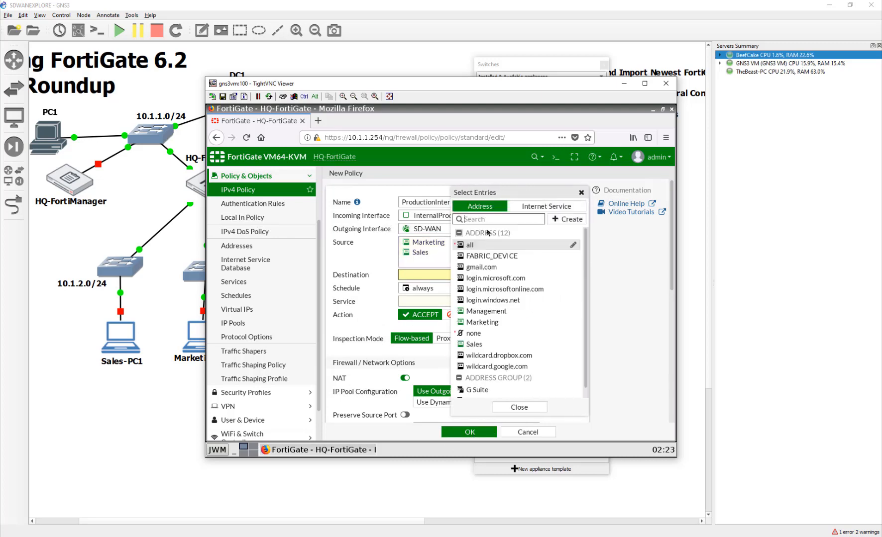
click(485, 245)
click(423, 311)
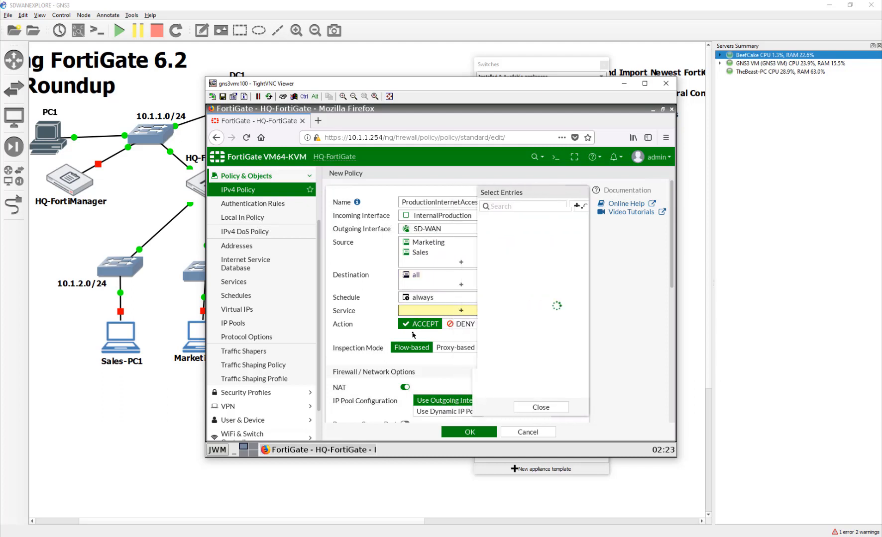
click(498, 243)
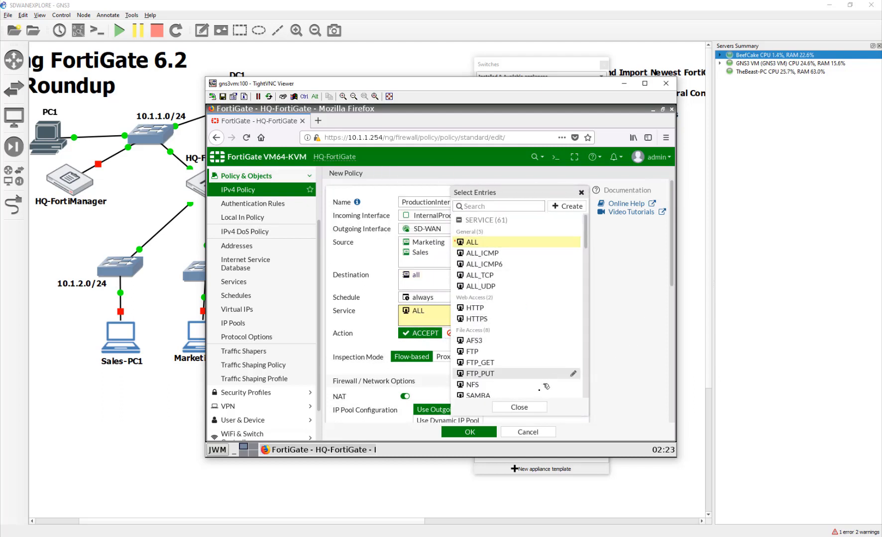
click(537, 407)
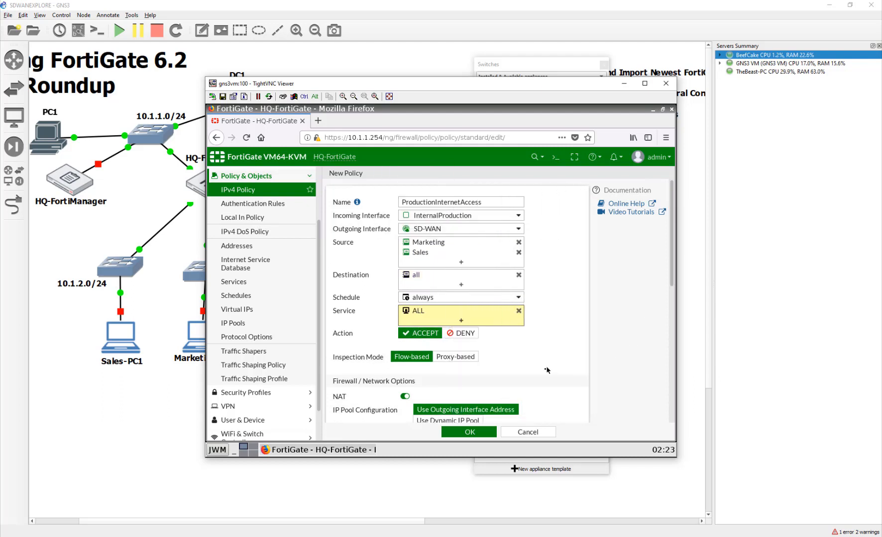
scroll(448, 413, down, 2)
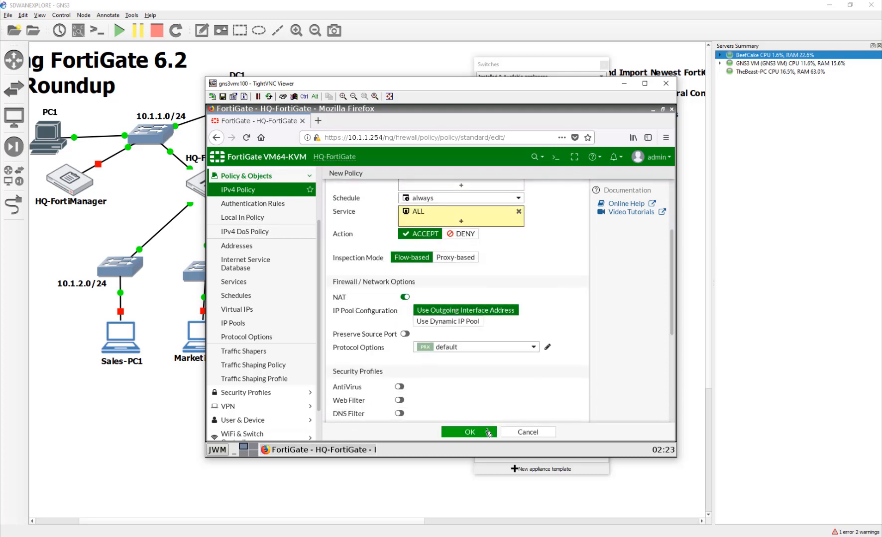
scroll(485, 431, down, 3)
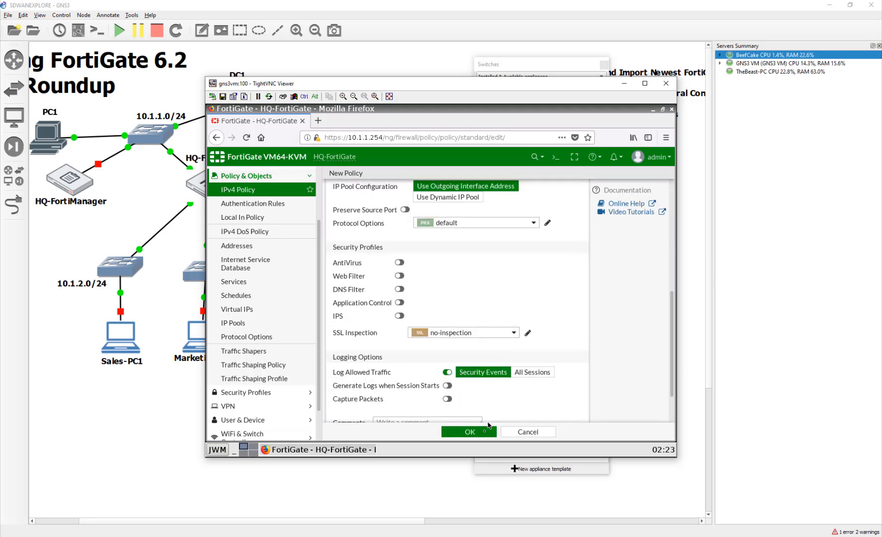
click(470, 432)
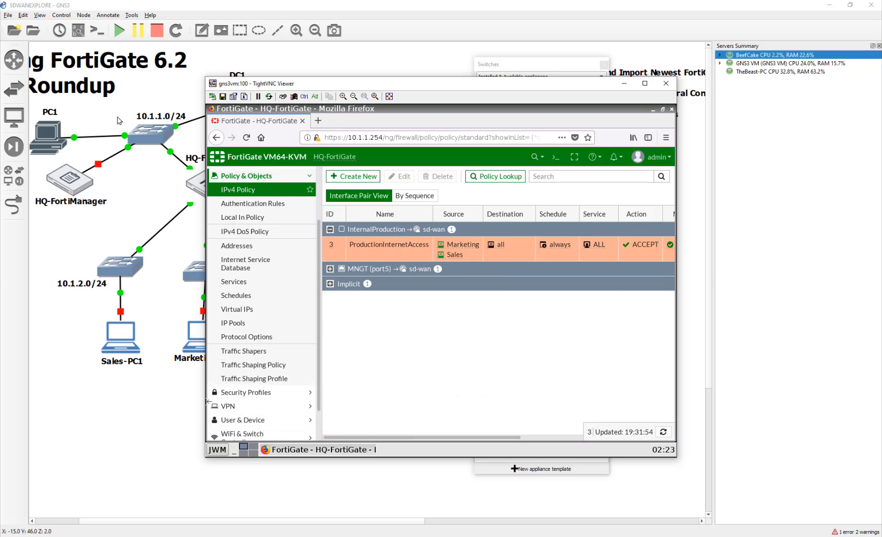
- Select Sales-PC1 and Marketing-PC1 together on the canvas and start both nodes
click(130, 442)
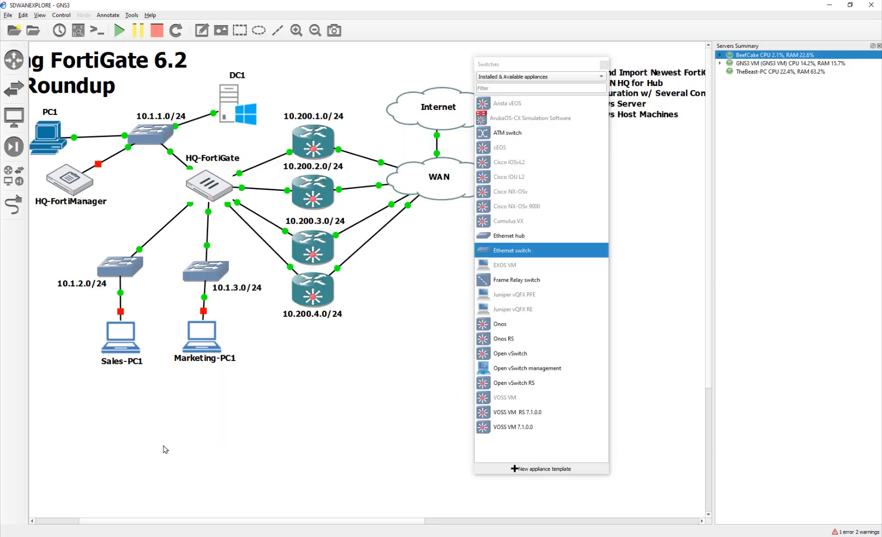
drag(84, 419, 262, 333)
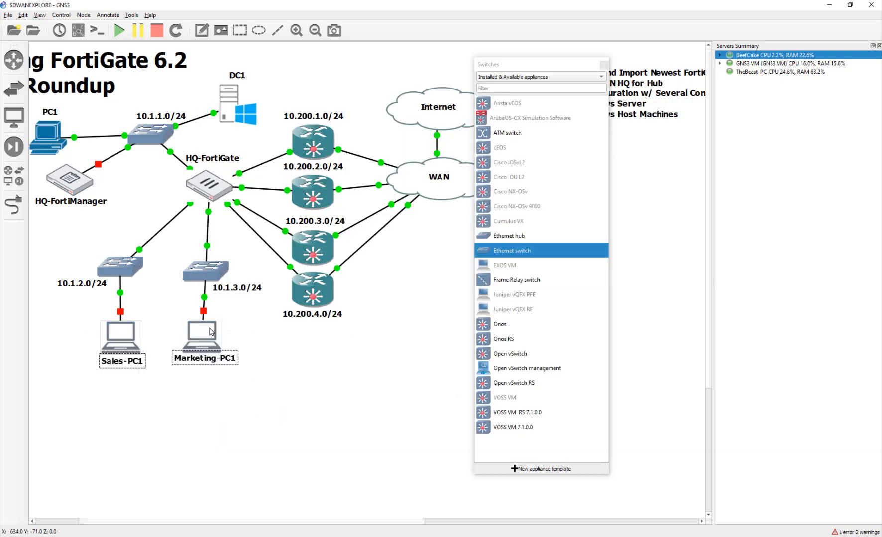
right_click(209, 328)
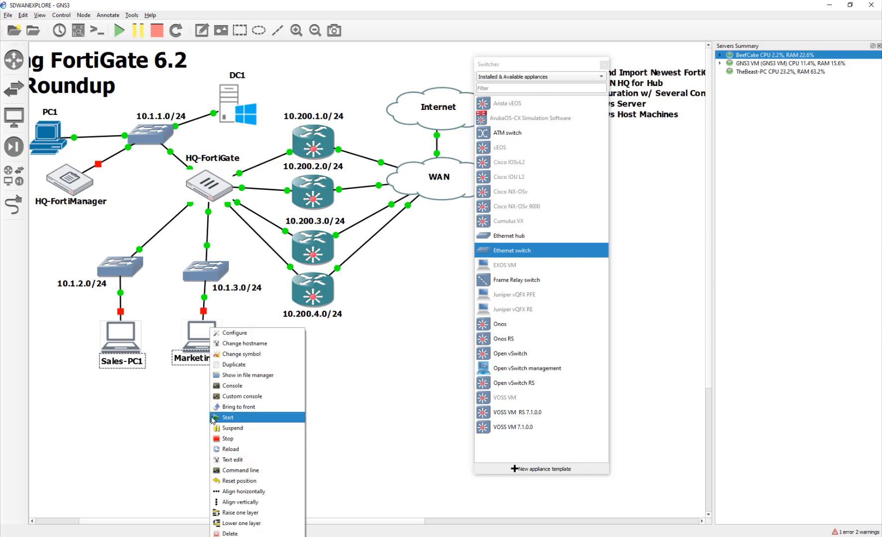
click(76, 386)
drag(93, 383, 232, 338)
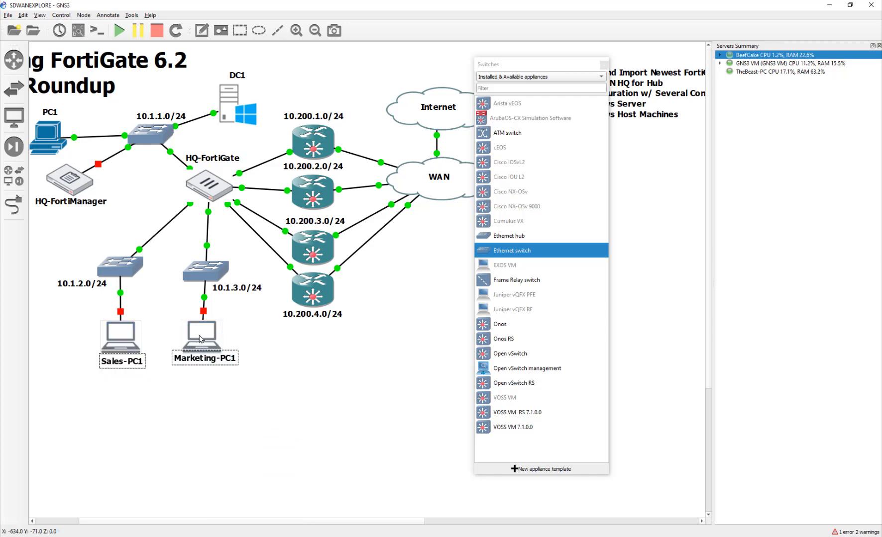
right_click(209, 346)
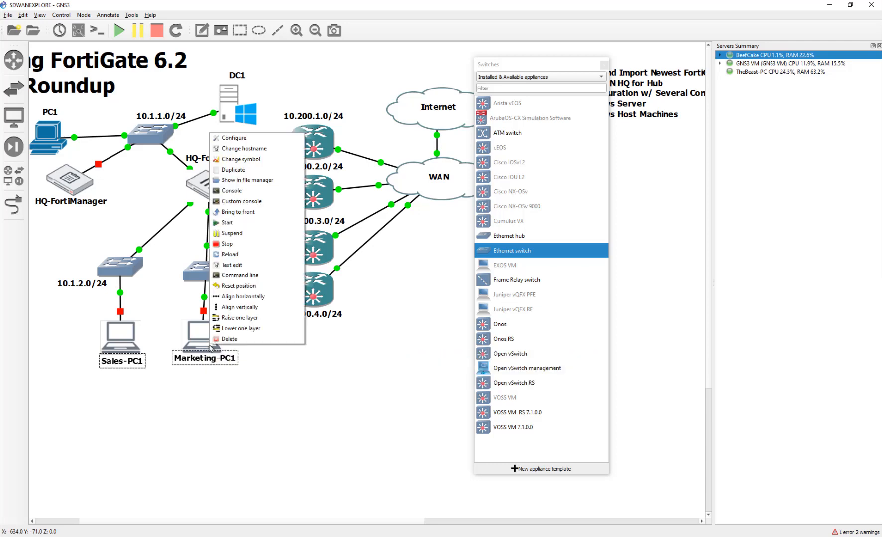
click(236, 224)
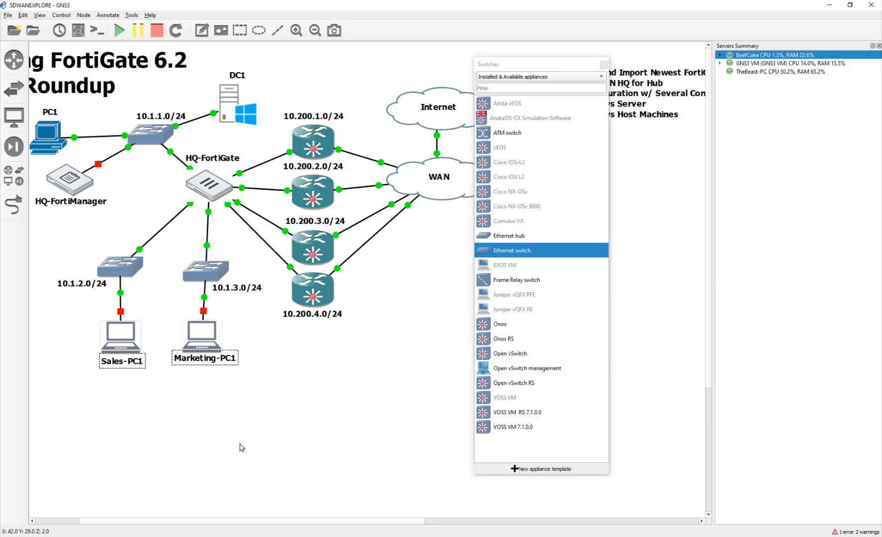
drag(250, 411, 129, 337)
right_click(206, 331)
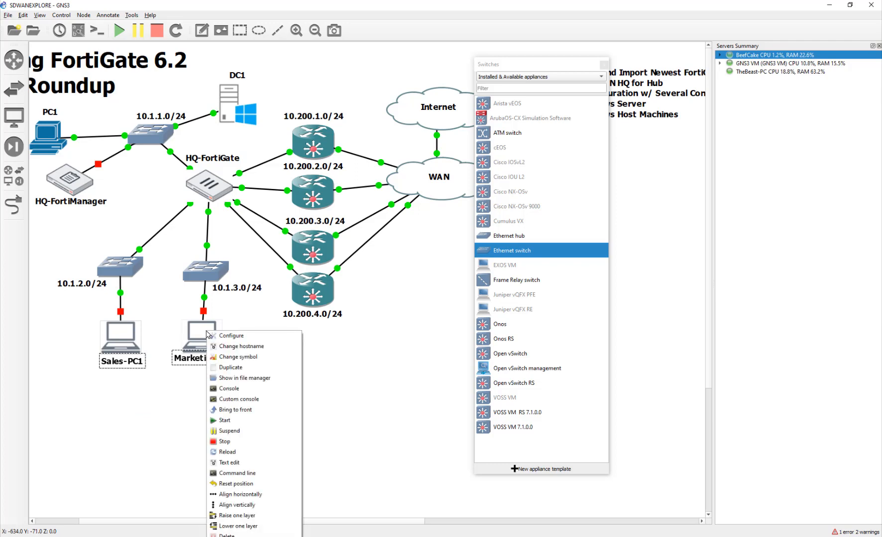
click(215, 420)
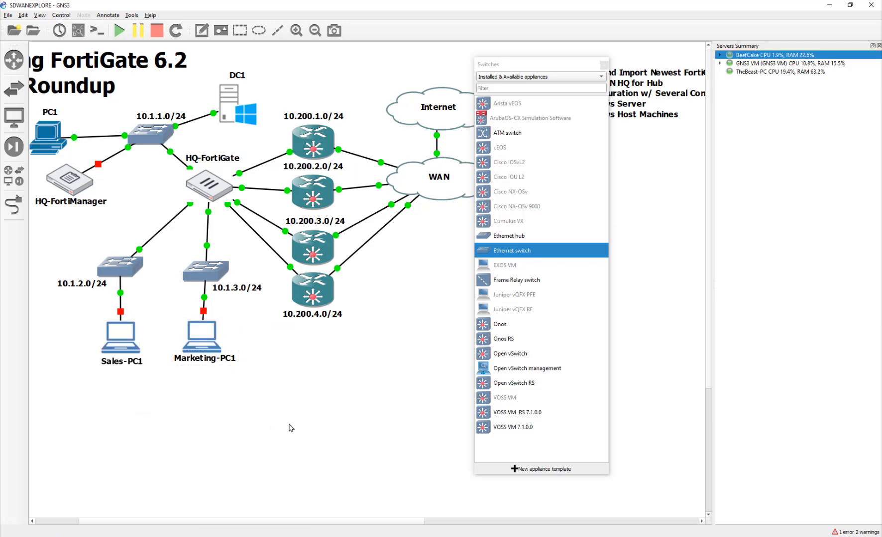
click(226, 103)
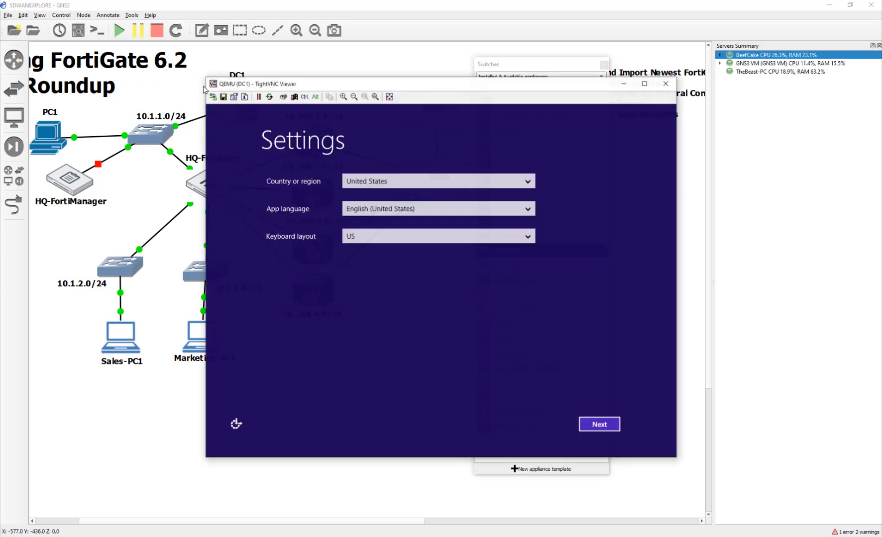
- Keep default region settings, accept the licence, and enter and confirm the Administrator password
click(597, 426)
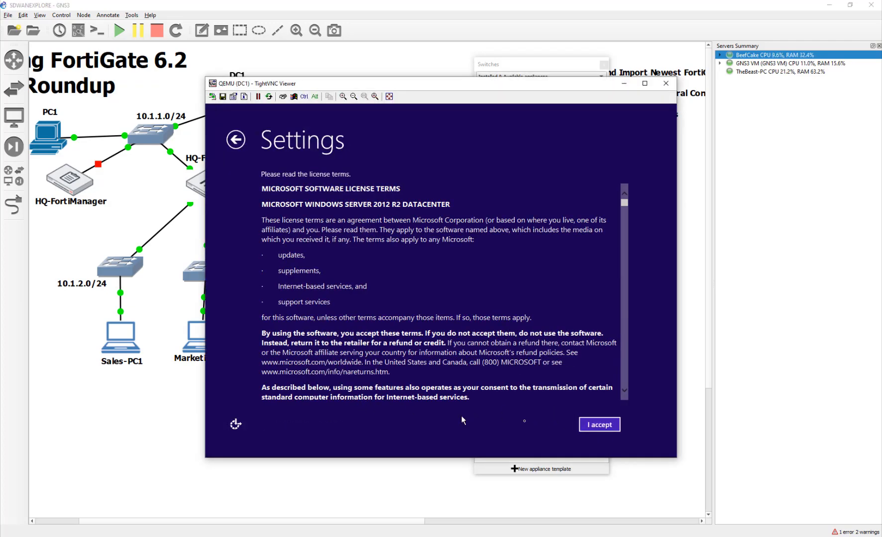
click(599, 425)
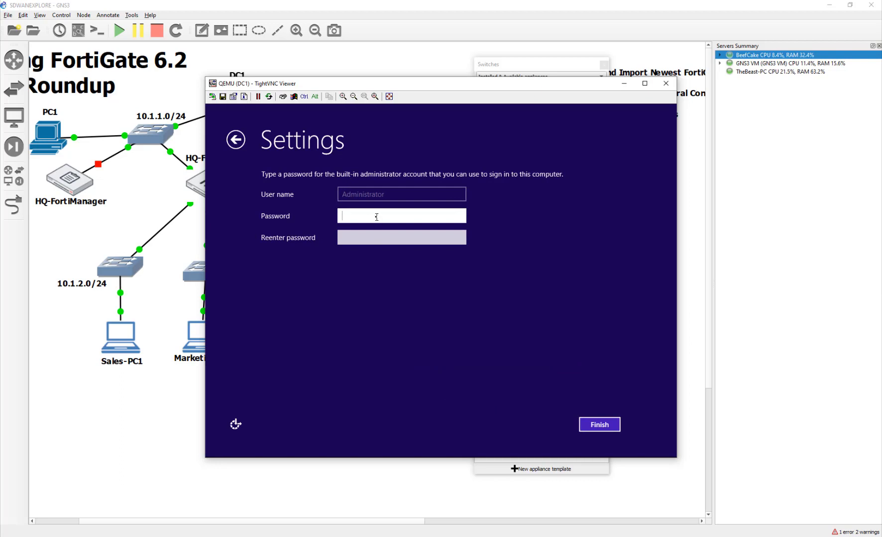
text(••)
key(Tab)
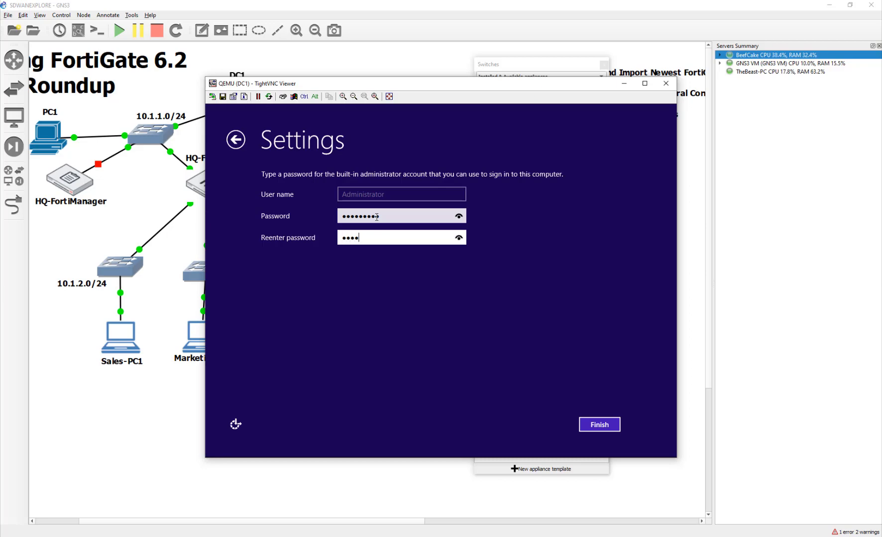
text(••••••••)
key(Return)
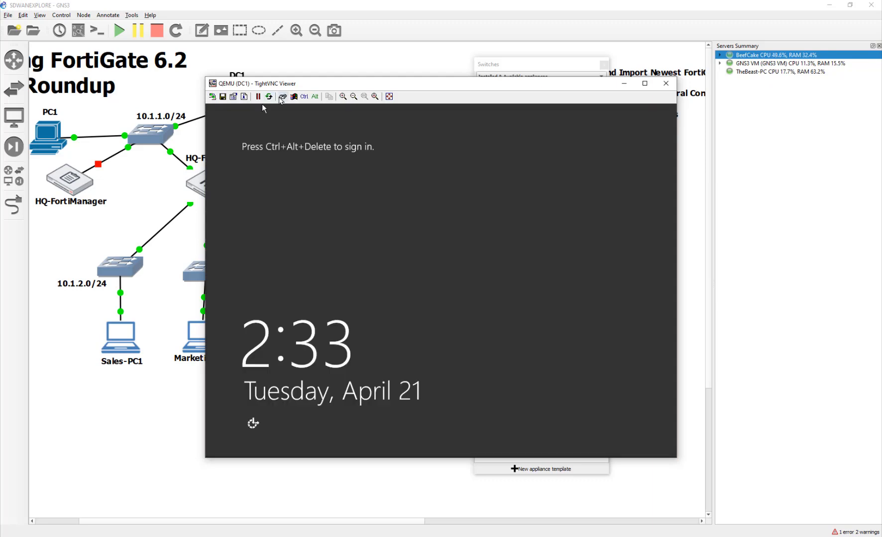
- Sign in to DC1 as Administrator, allow network discovery, and return to the GNS3 topology
click(282, 97)
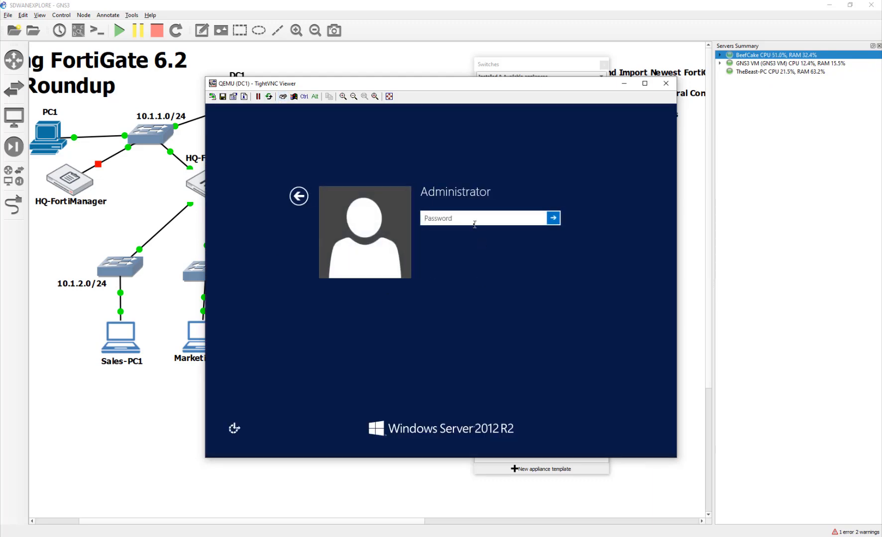
text(•••••••••)
key(Return)
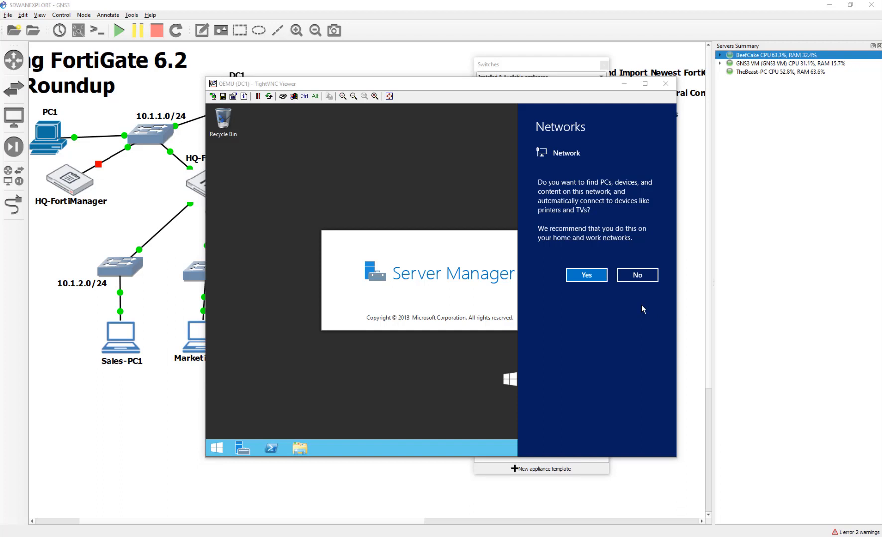
click(601, 277)
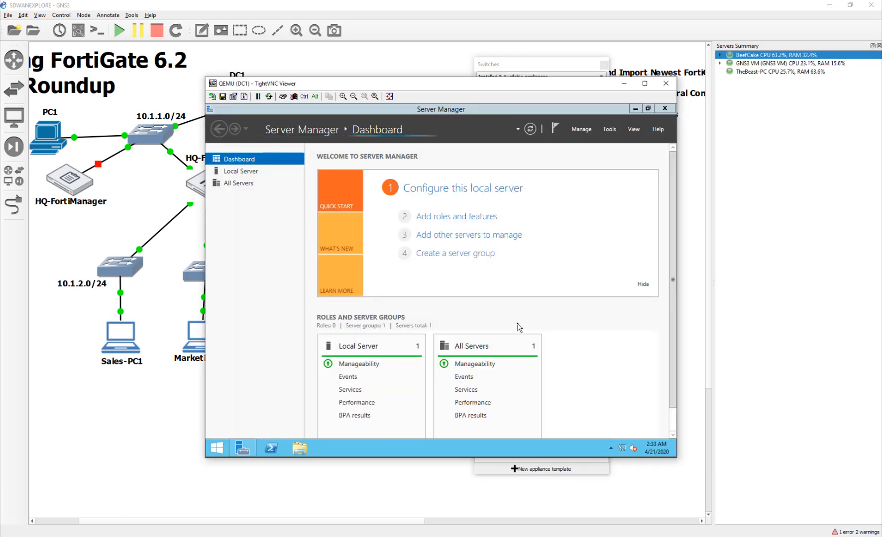
click(117, 448)
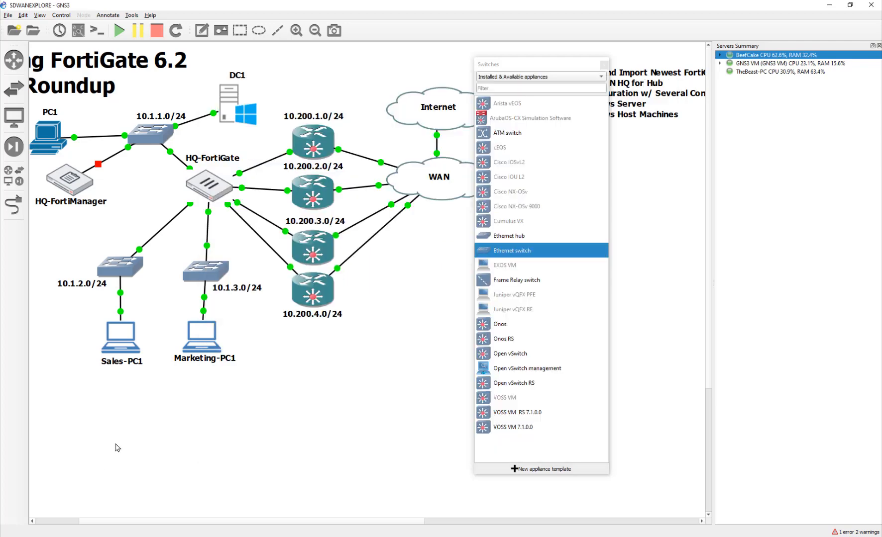
- Add and delete a test note and rectangle on the canvas, then show DC1's Local Server overview
click(240, 30)
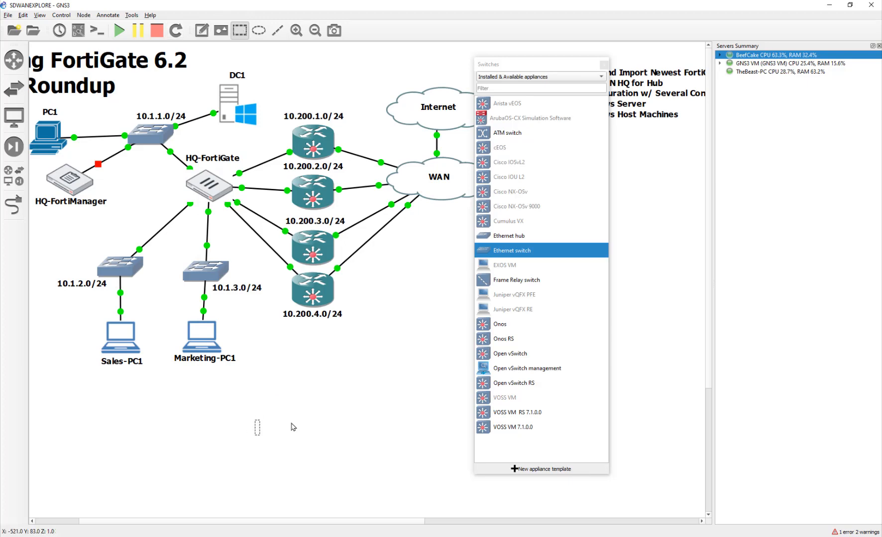
text(0.0.0.0/0)
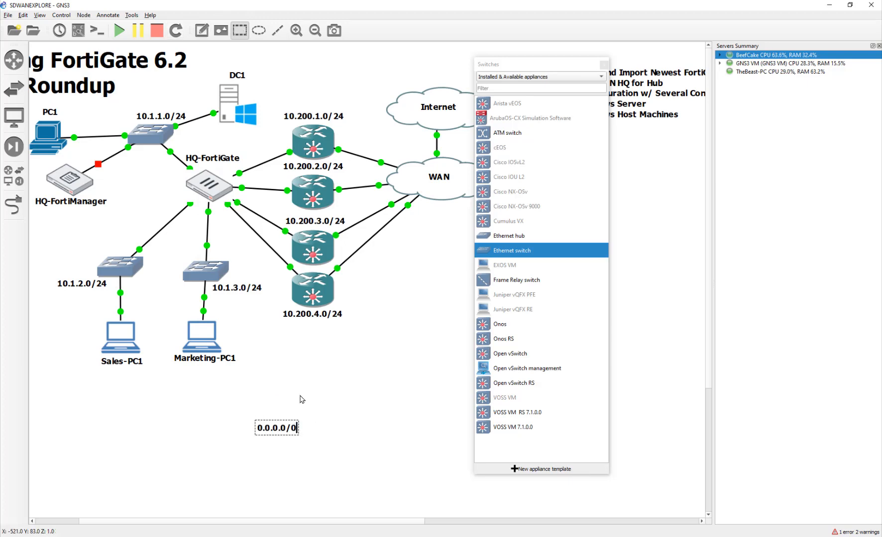
key(BackSpace)
key(BackSpace)
key(BackSpace)
key(BackSpace)
key(BackSpace)
key(BackSpace)
key(BackSpace)
key(BackSpace)
key(BackSpace)
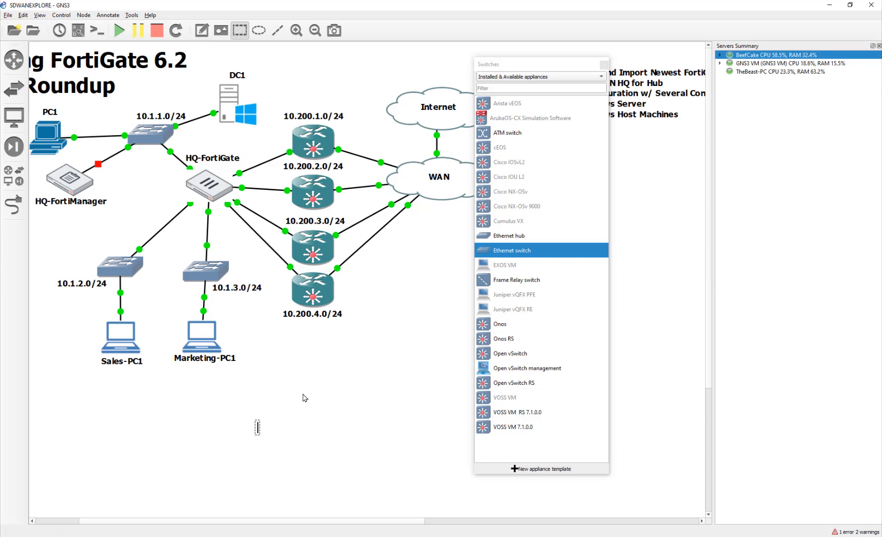
click(267, 391)
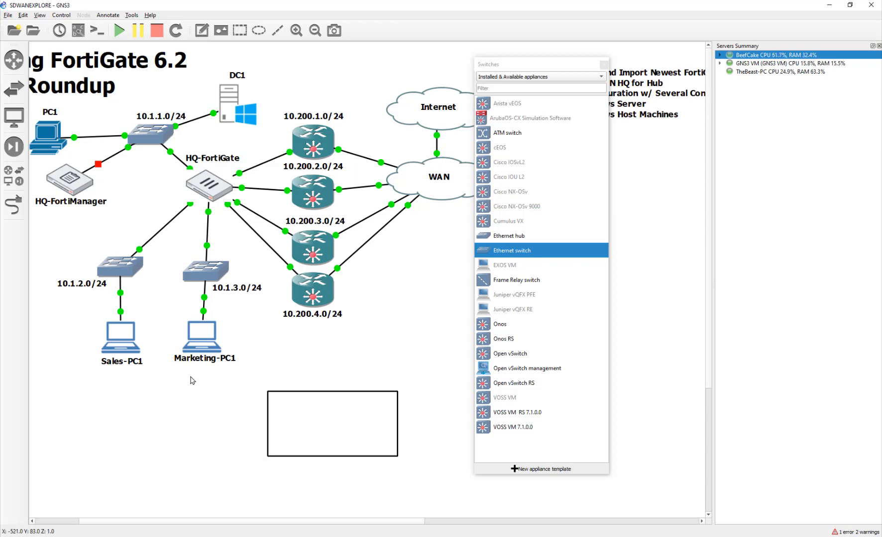
drag(334, 406, 335, 375)
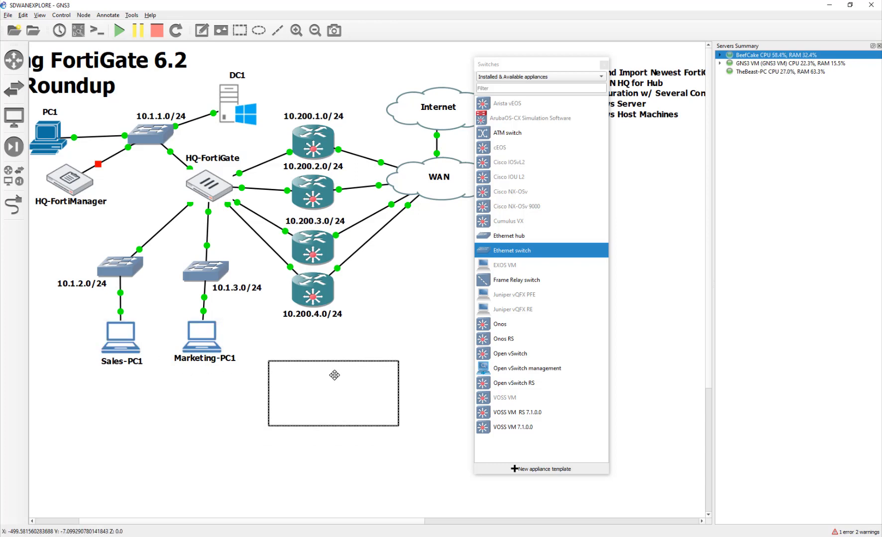
key(Delete)
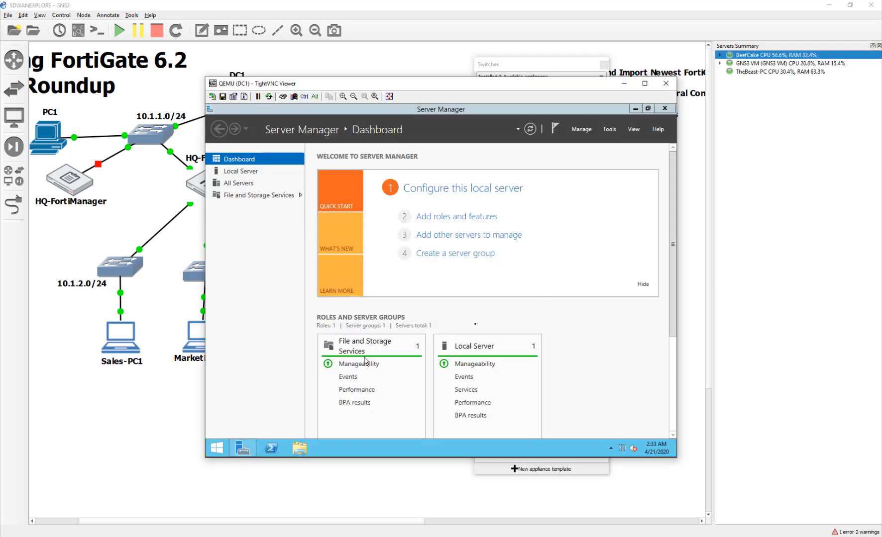
click(244, 172)
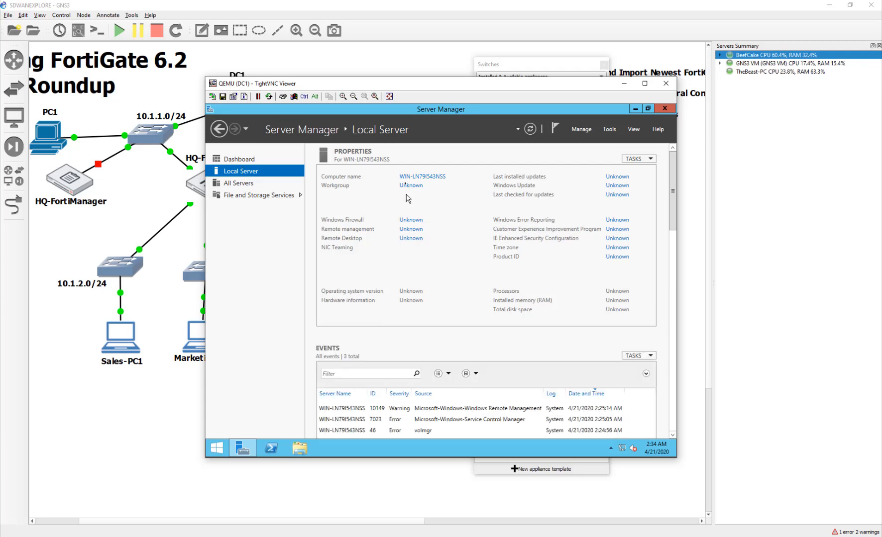
- Change the Windows computer name to DC1 in System Properties and choose Restart Later
click(406, 179)
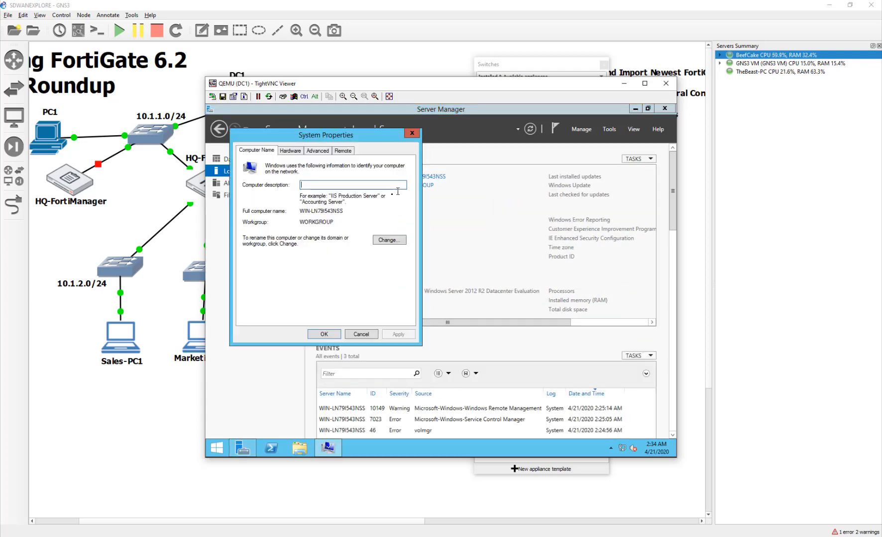
click(390, 240)
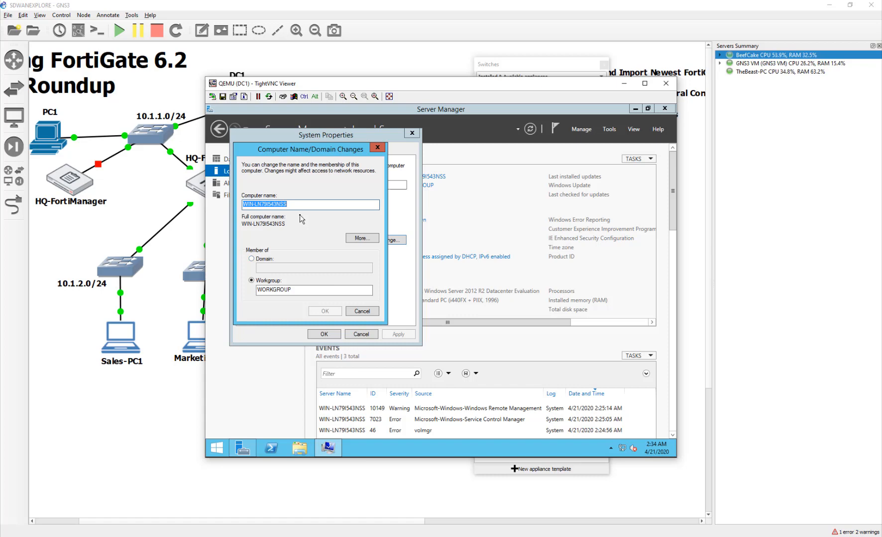
text(DC1)
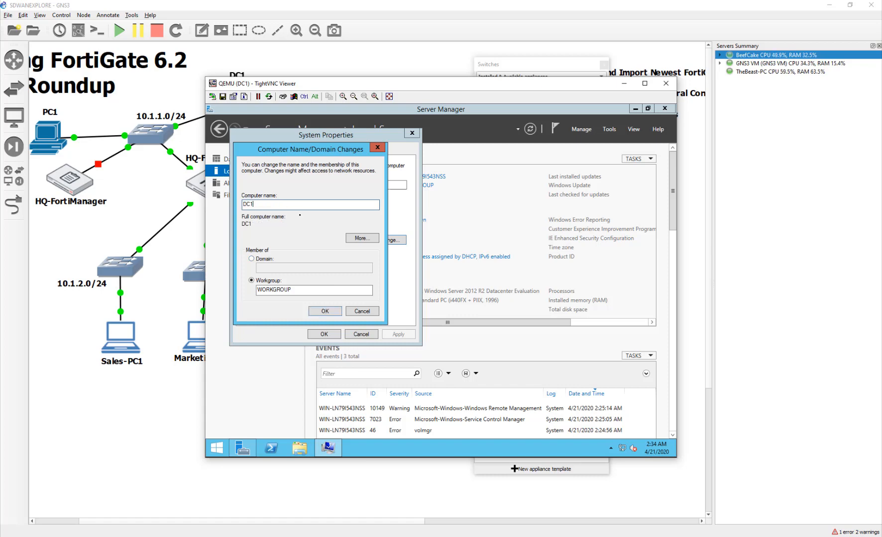
click(318, 311)
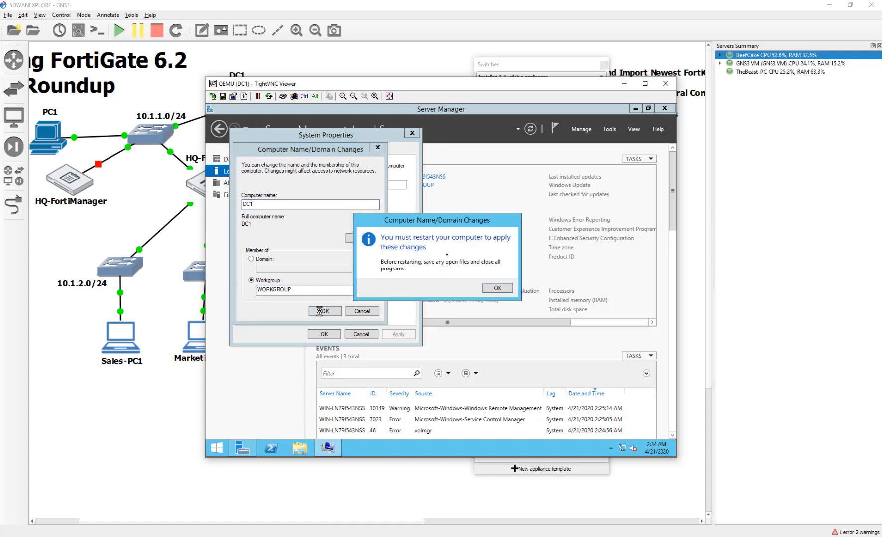
click(497, 288)
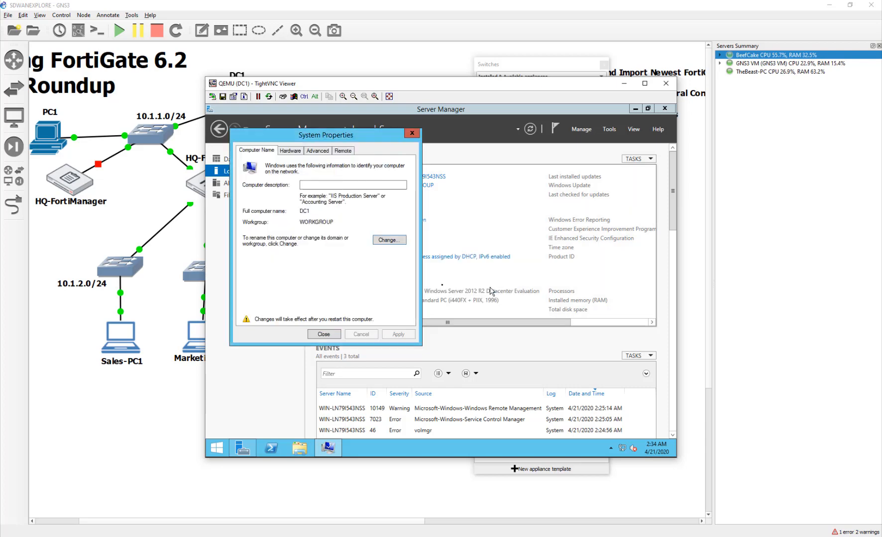
click(335, 336)
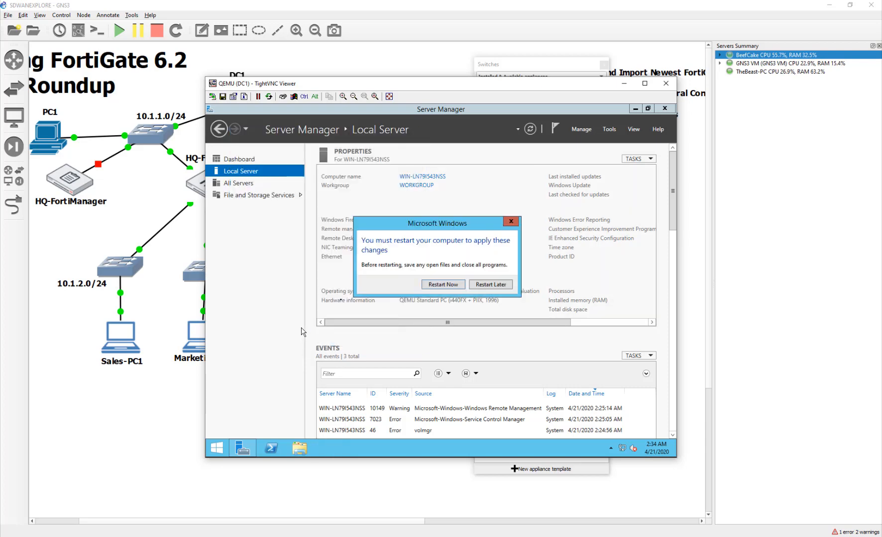
click(496, 287)
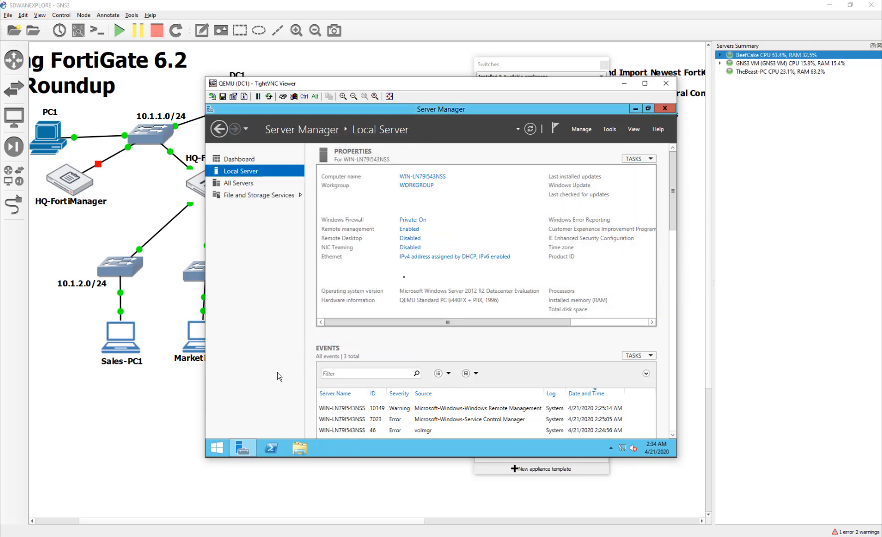
- Set Windows Firewall to Off for both public and private networks on DC1, then close the window
click(418, 220)
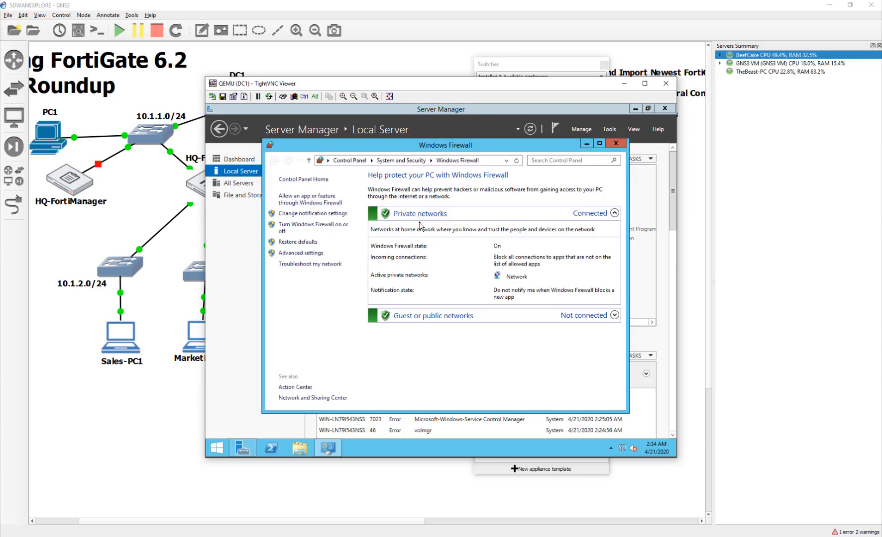
click(288, 226)
click(350, 302)
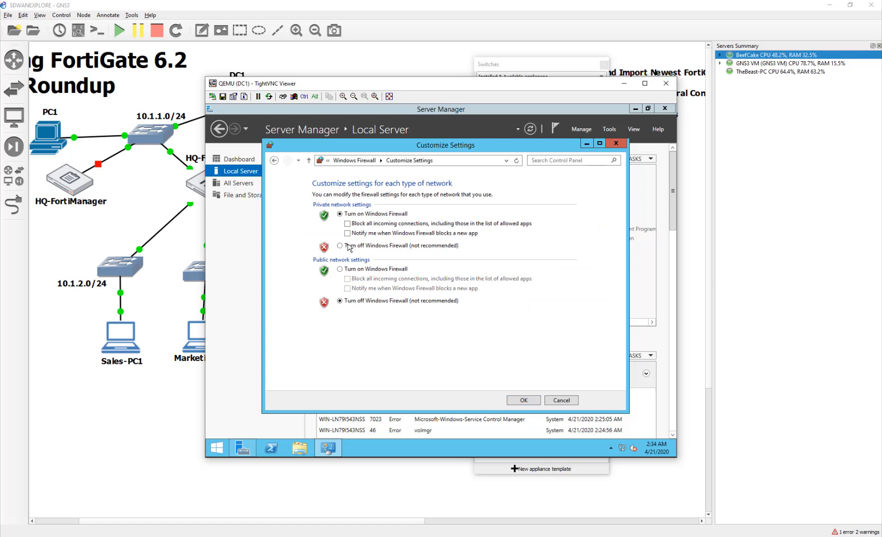
click(349, 247)
click(529, 401)
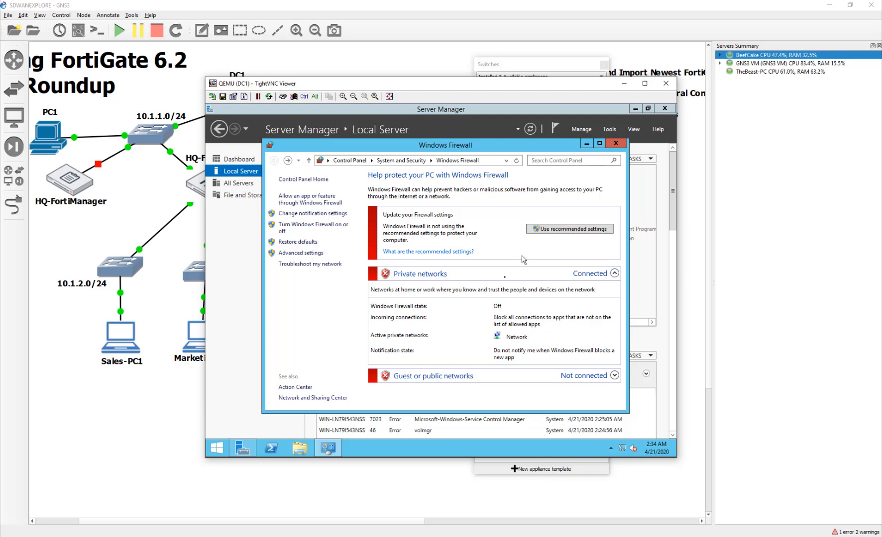
click(615, 144)
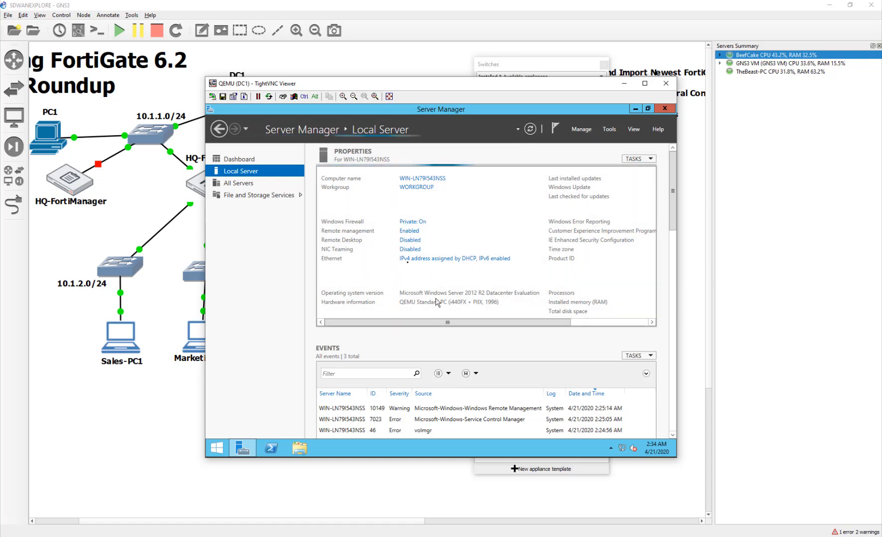
- Open the IPv4 properties of DC1's Ethernet adapter
click(411, 258)
right_click(317, 196)
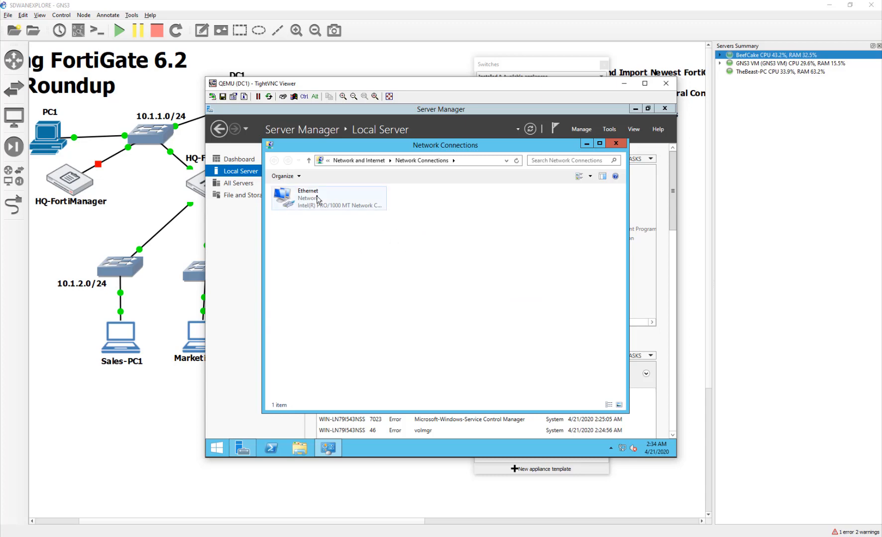
click(352, 280)
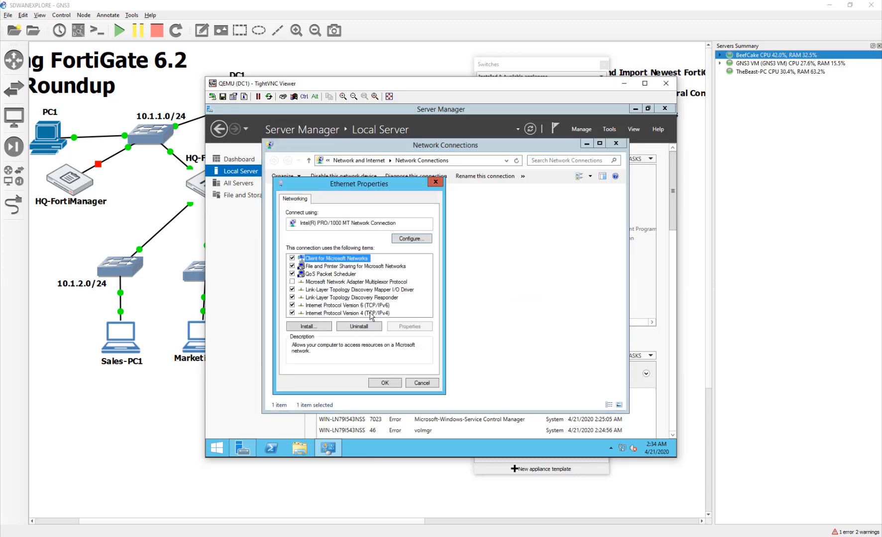
double_click(370, 313)
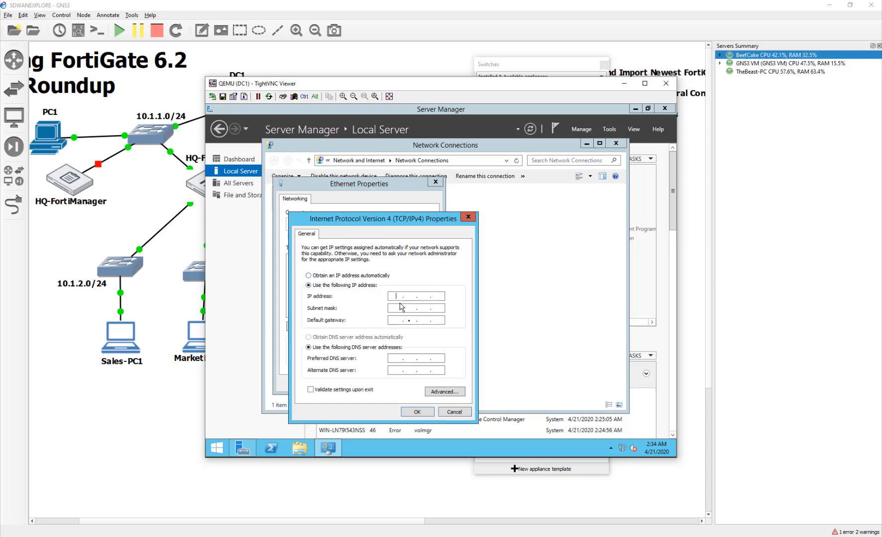
- Enter IP address 10.1.1.1 with subnet mask 255.255.255.0
text(10.1.1.1)
key(Tab)
text(355)
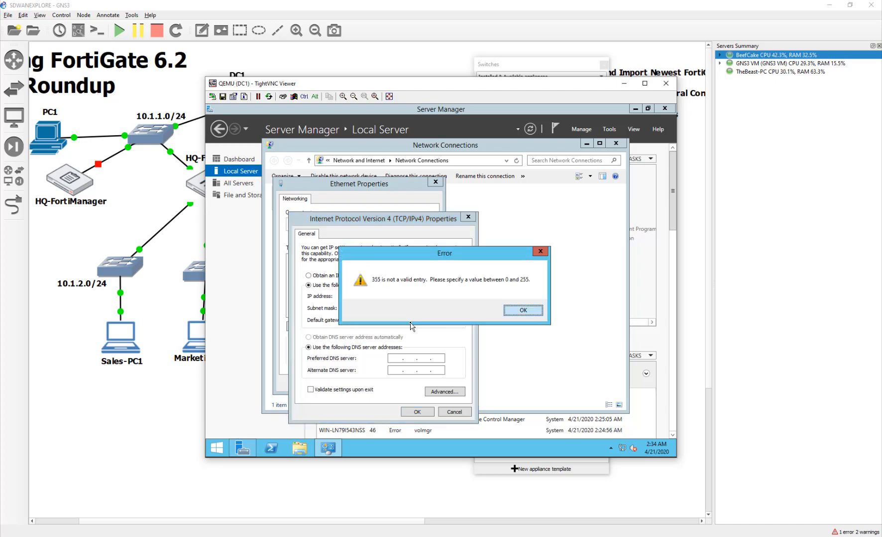
key(Return)
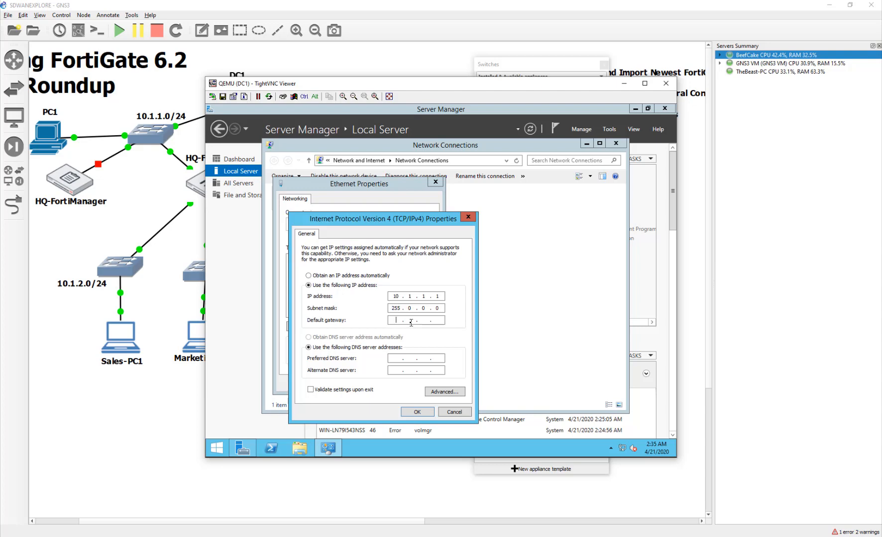
click(409, 308)
text(255 . 255 . 255)
- Set default gateway 10.1.1.254 and DNS servers 8.8.8.8 and 1.1.1.1
click(397, 320)
text(10 . 1 . 1 . 254)
click(396, 359)
text(8.8)
click(393, 371)
text(1)
- Save the IPv4 settings and close the adapter properties and Network Connections
click(415, 412)
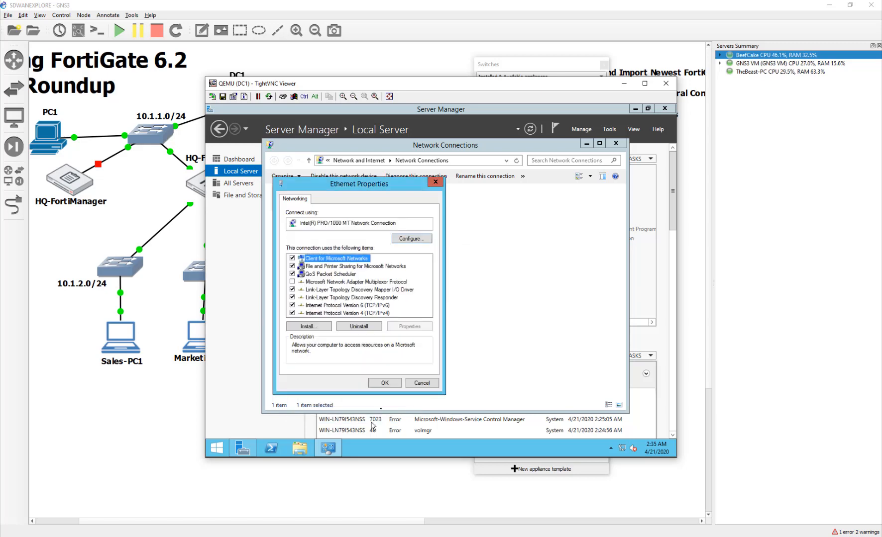
click(388, 391)
click(414, 318)
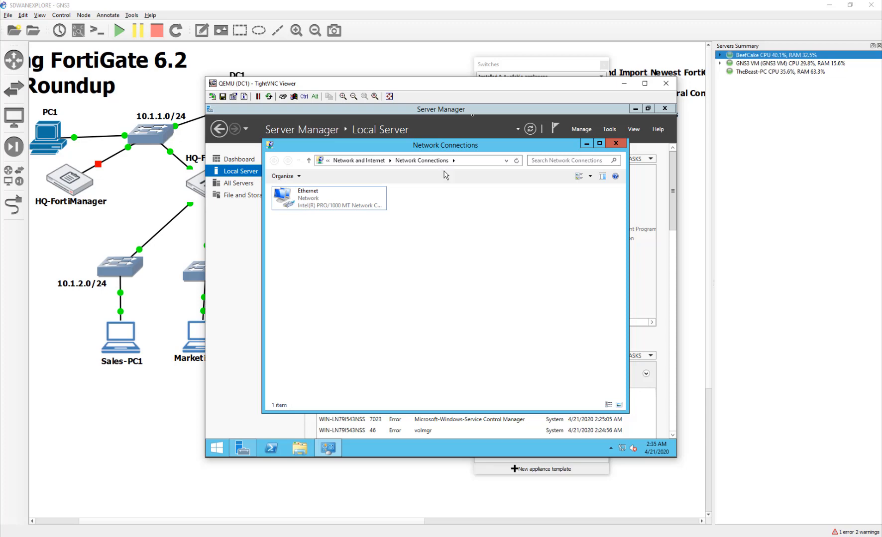
click(616, 143)
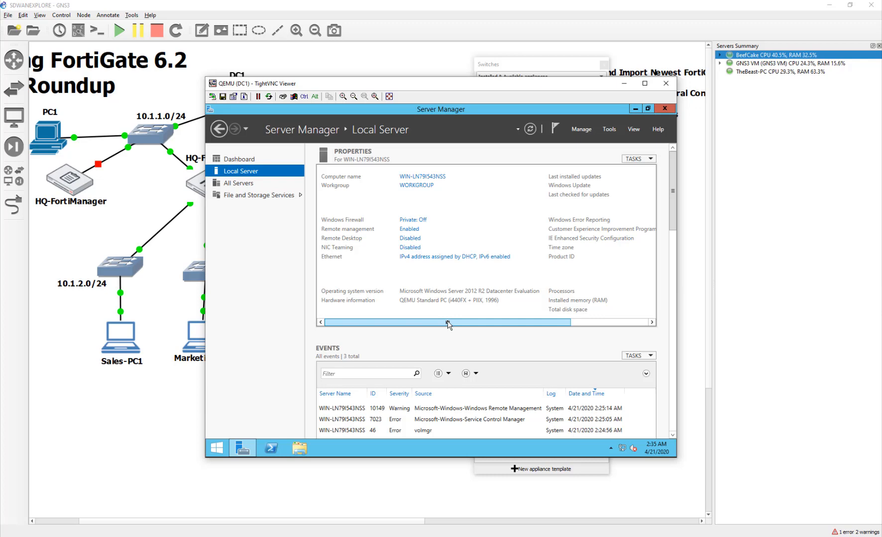
- Set IE Enhanced Security Configuration to Off for Administrators and Users
drag(448, 324, 593, 319)
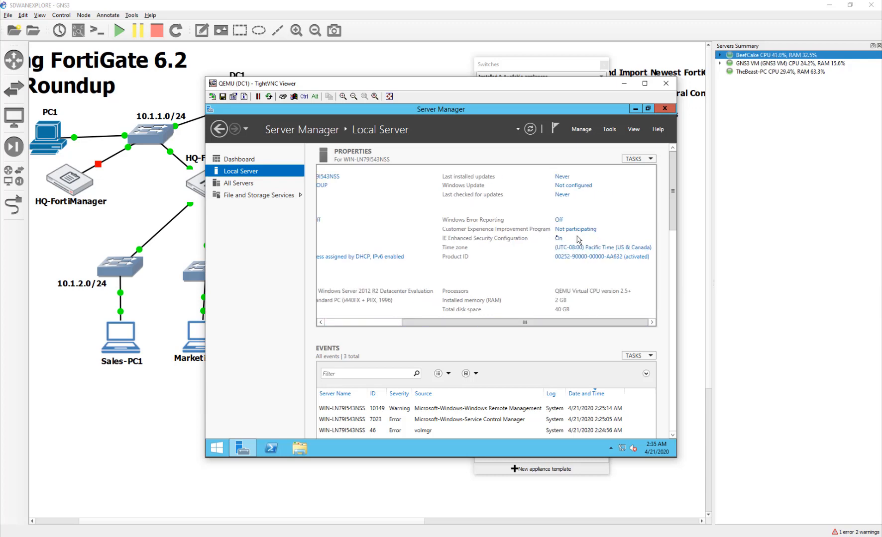
click(560, 242)
click(390, 264)
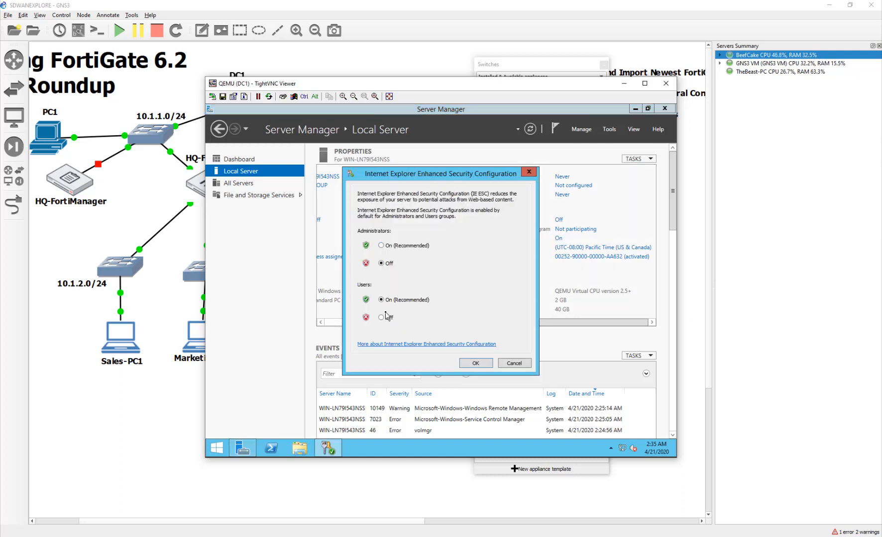
click(383, 318)
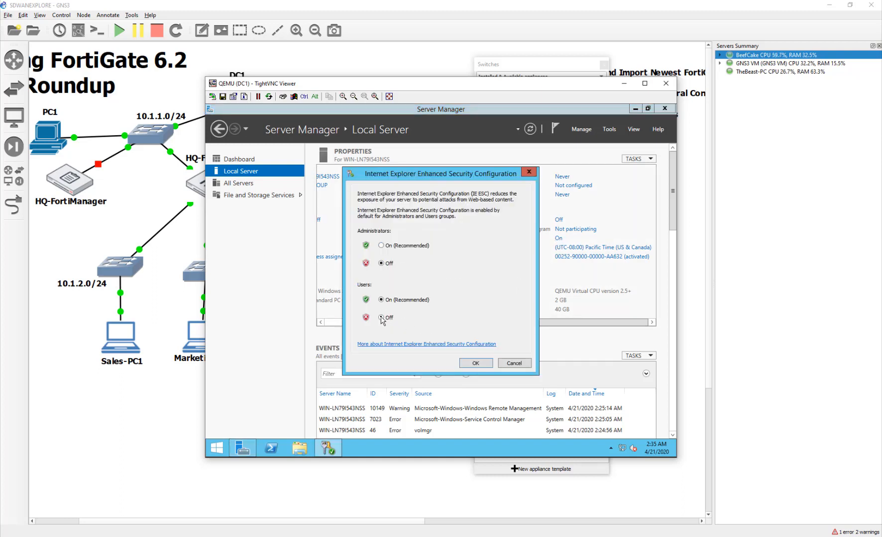
click(475, 364)
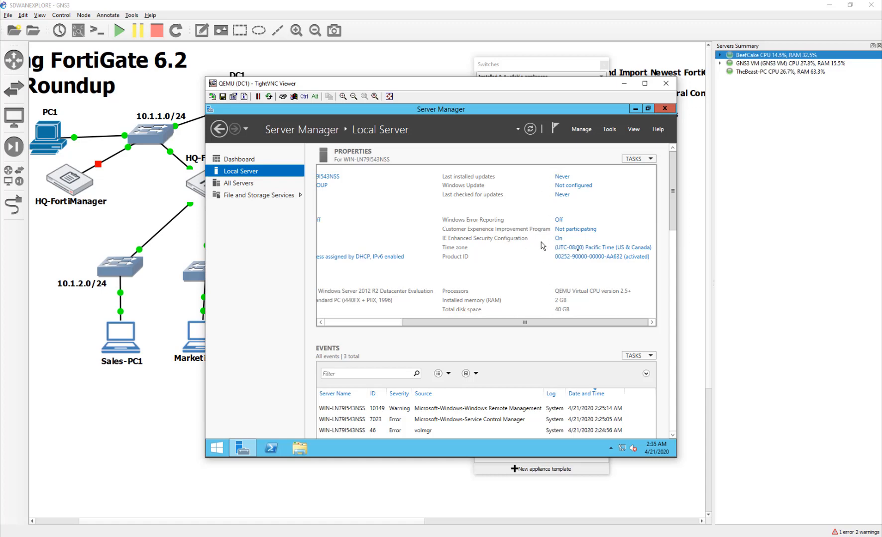
- Open DC1's Date and Time settings and its Internet Time server settings dialog
click(586, 251)
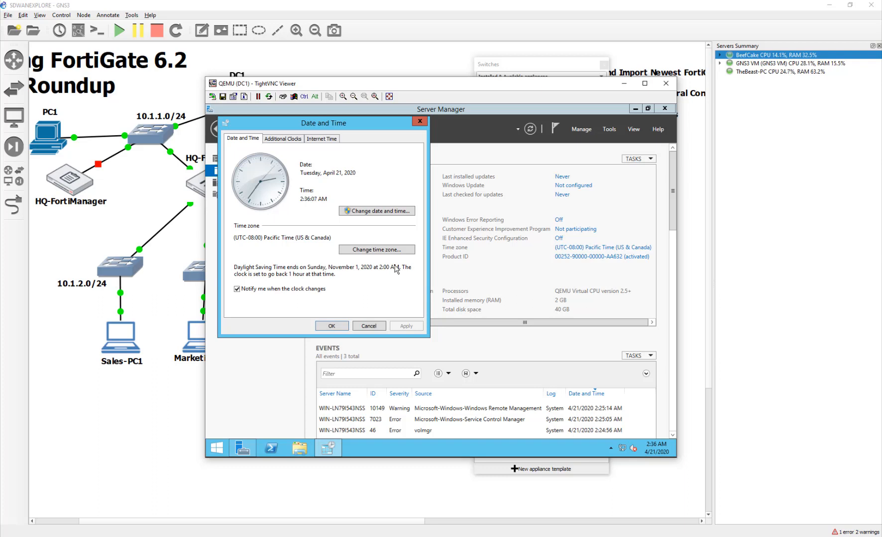
click(326, 140)
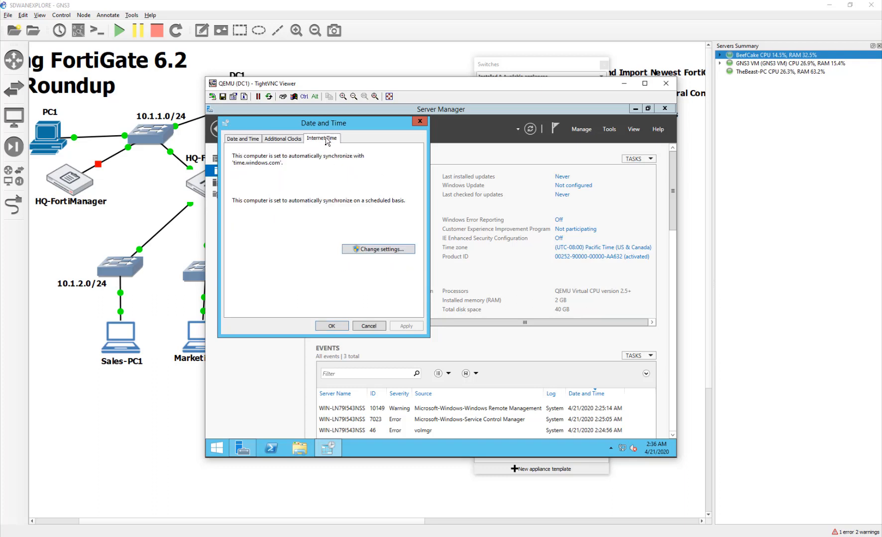
click(394, 249)
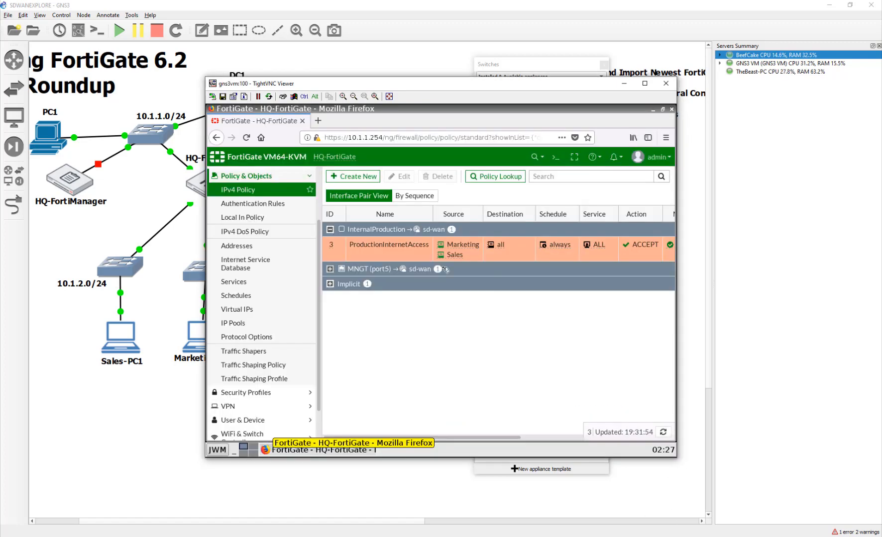
- In System > Settings, enable the local NTP server listening on MNGT (port5) and apply
scroll(275, 241, up, 3)
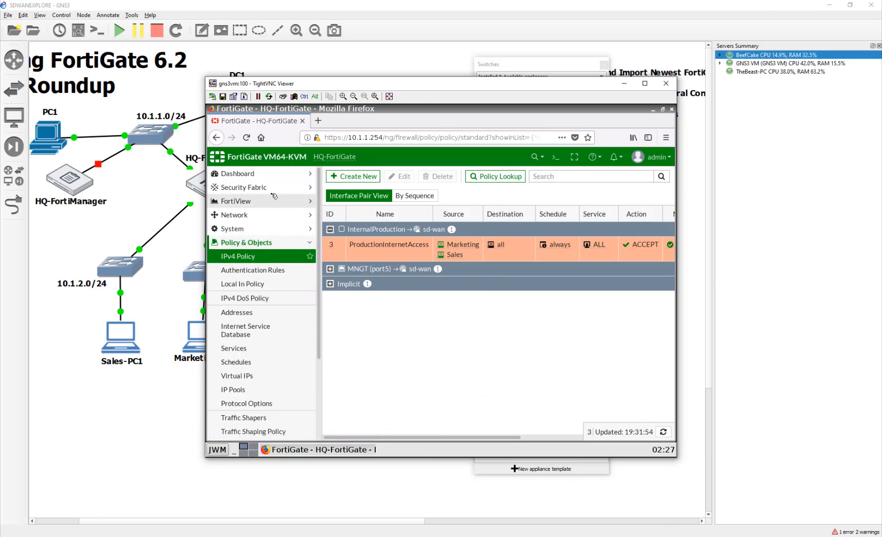
click(271, 229)
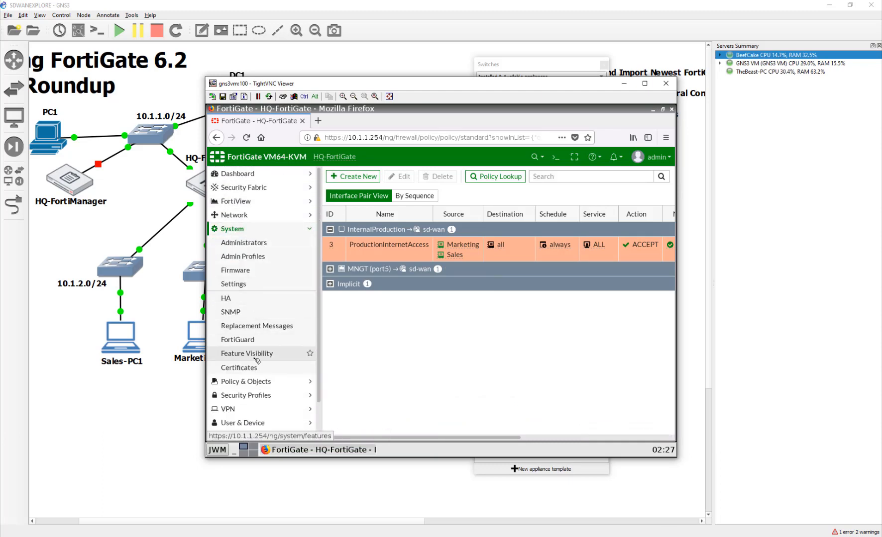
scroll(257, 360, down, 1)
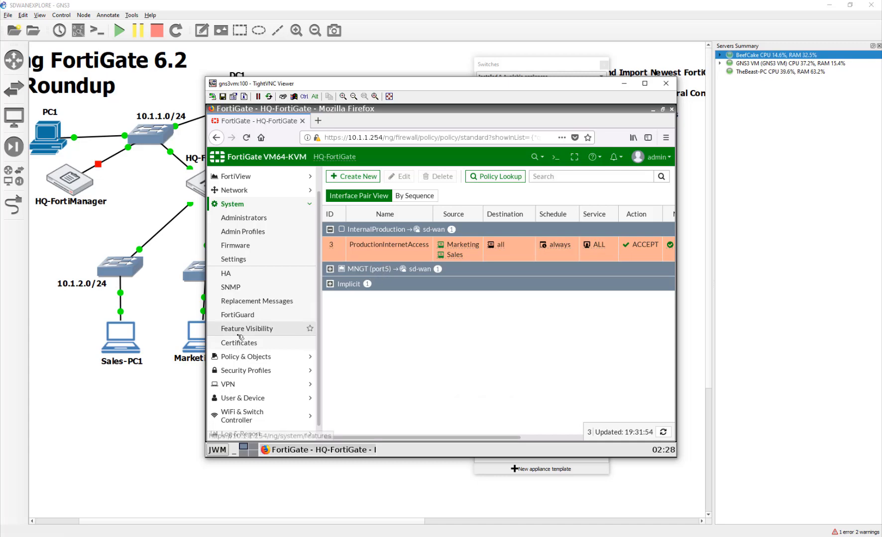
click(285, 261)
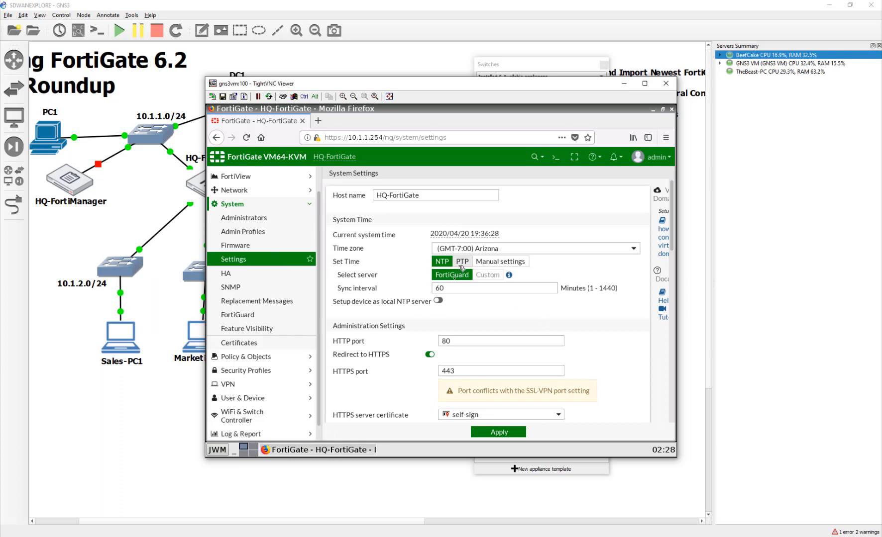
click(438, 300)
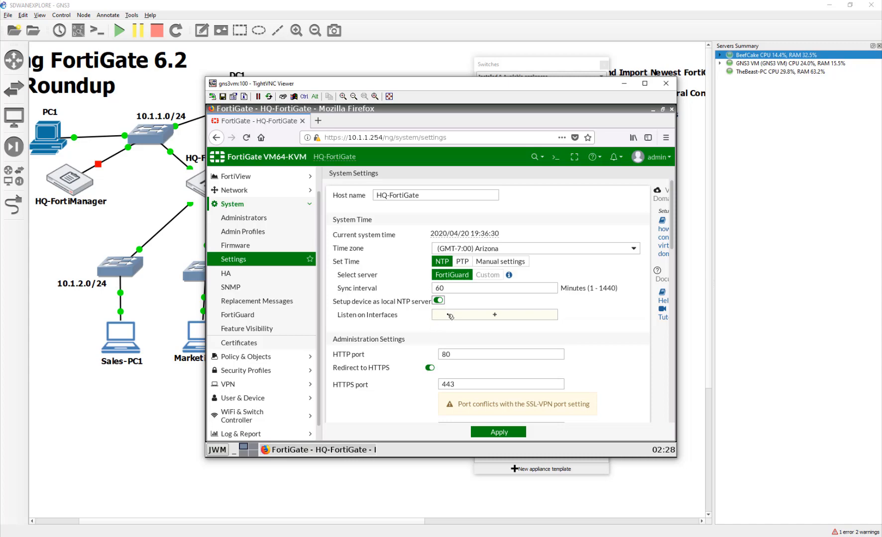
click(450, 317)
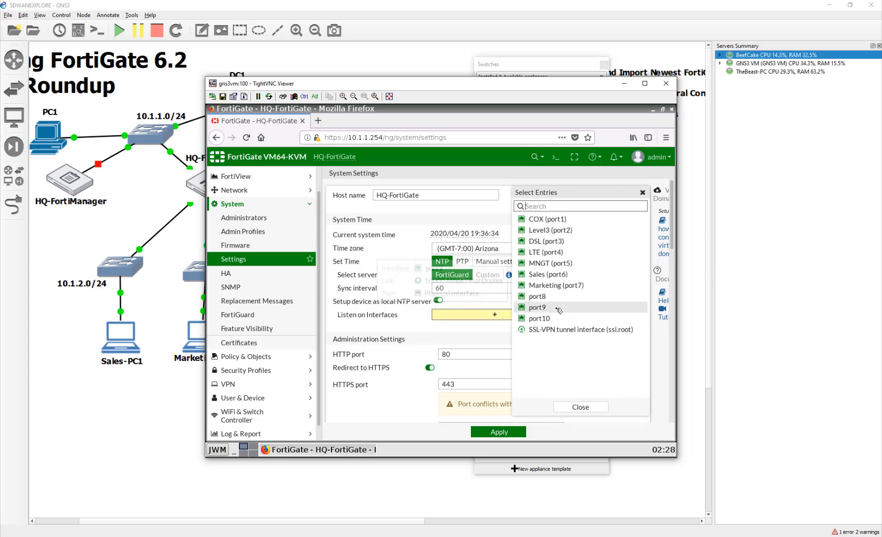
click(562, 264)
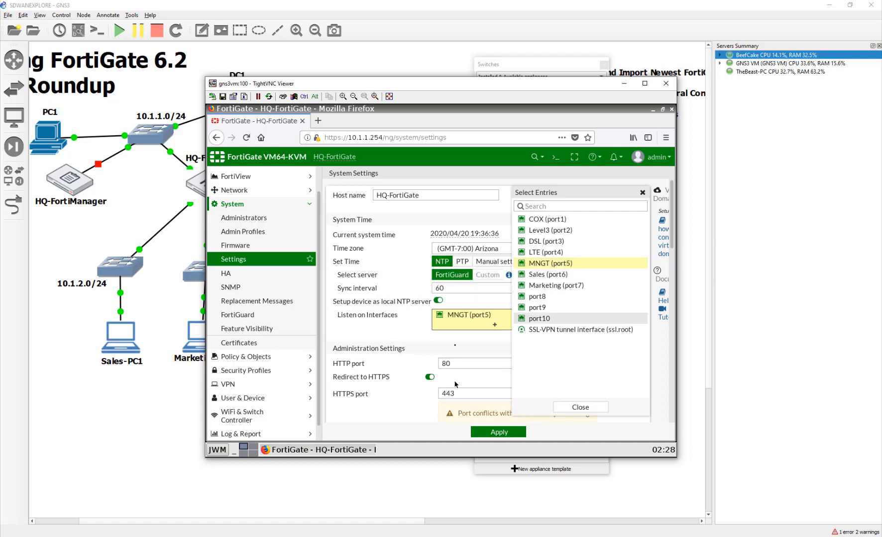
click(454, 337)
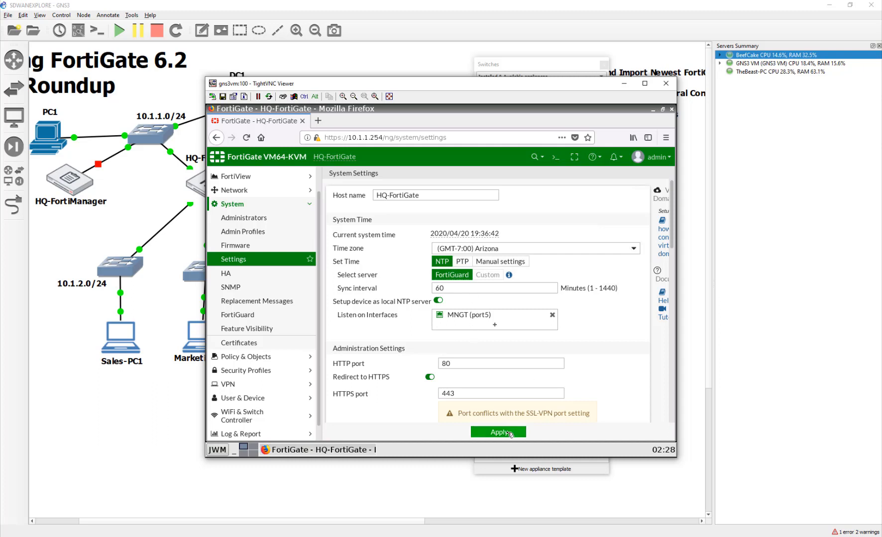
click(509, 433)
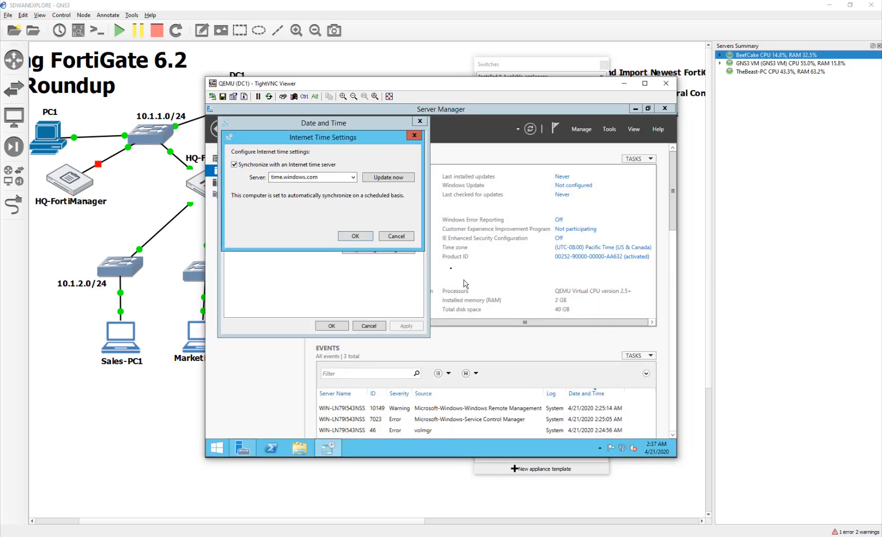
- Replace time.windows.com with 10.1.1.254, run Update now, and close both time dialogs
double_click(327, 178)
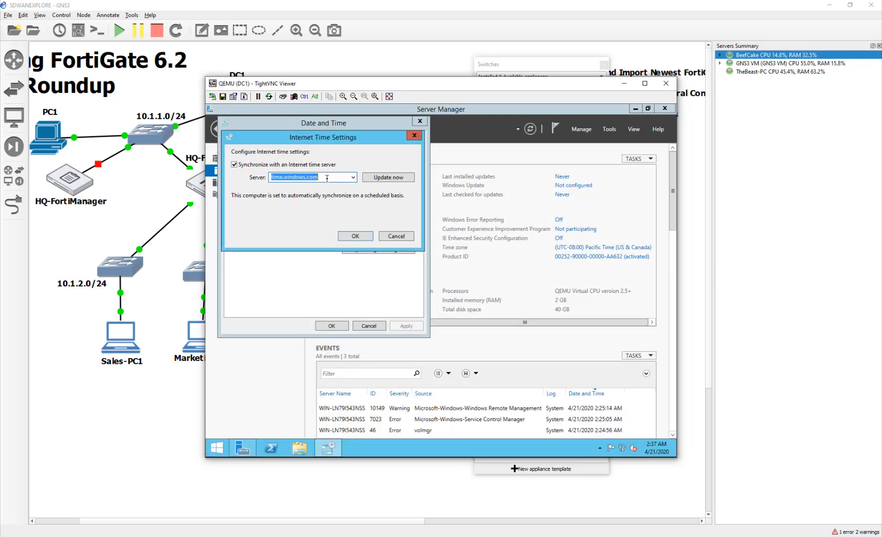
text(10.1.1.254)
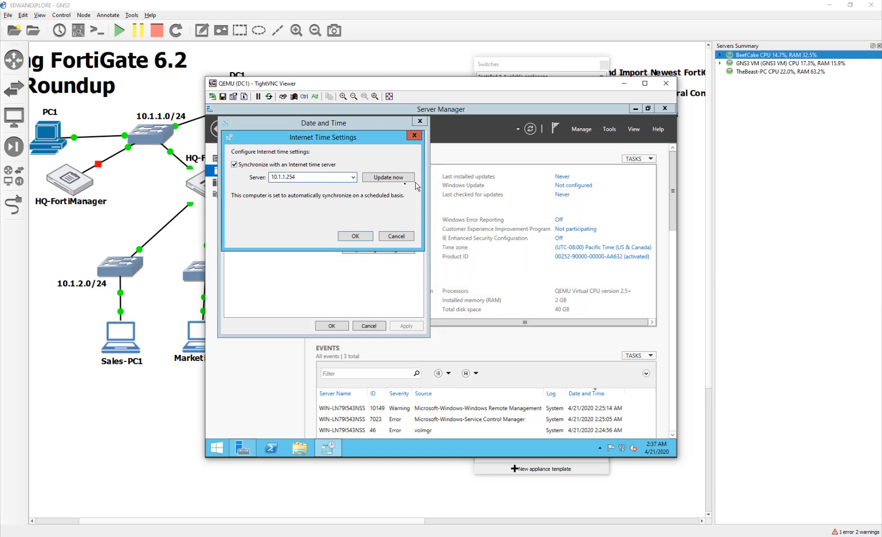
click(399, 180)
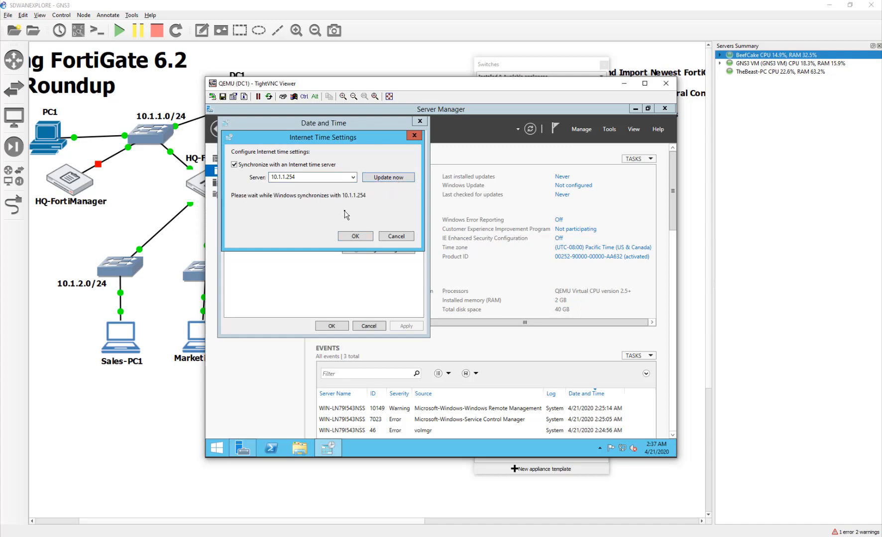
click(365, 235)
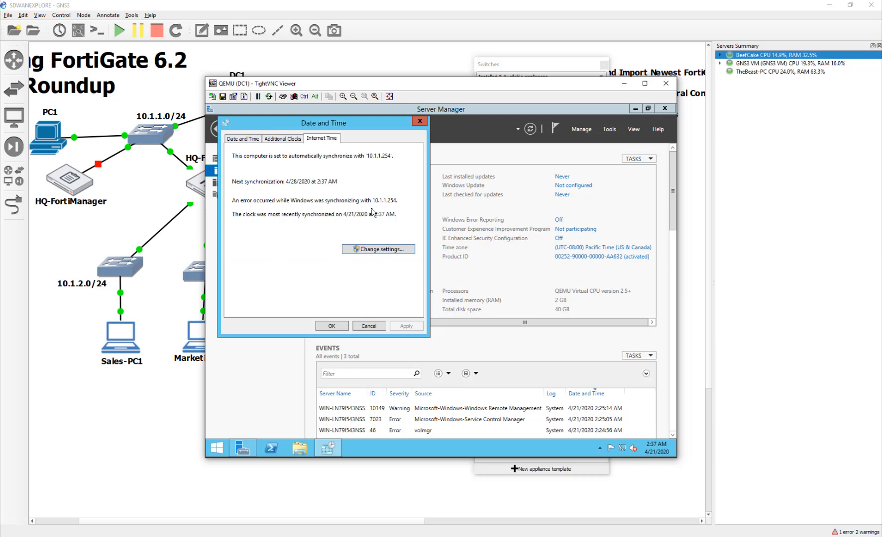
click(332, 326)
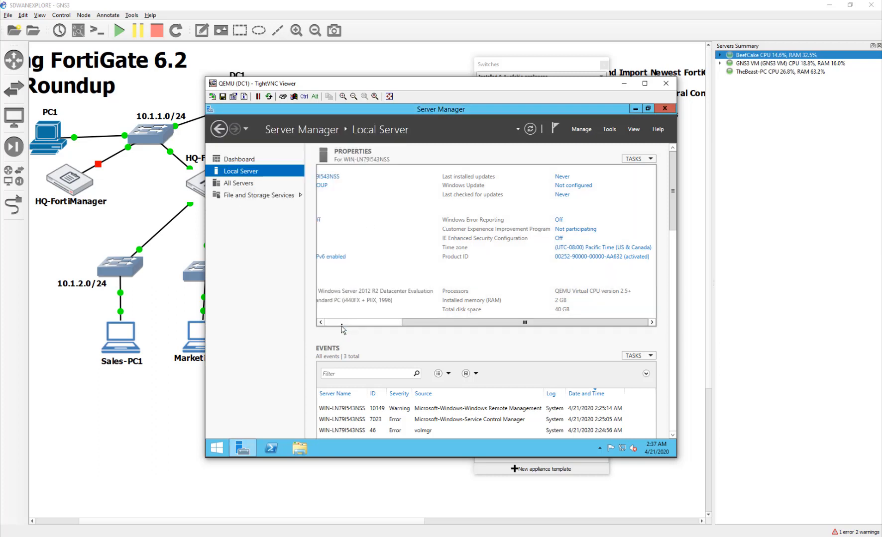
- Change DC1's time zone to (UTC-07:00) Arizona in the Date and Time settings
click(585, 251)
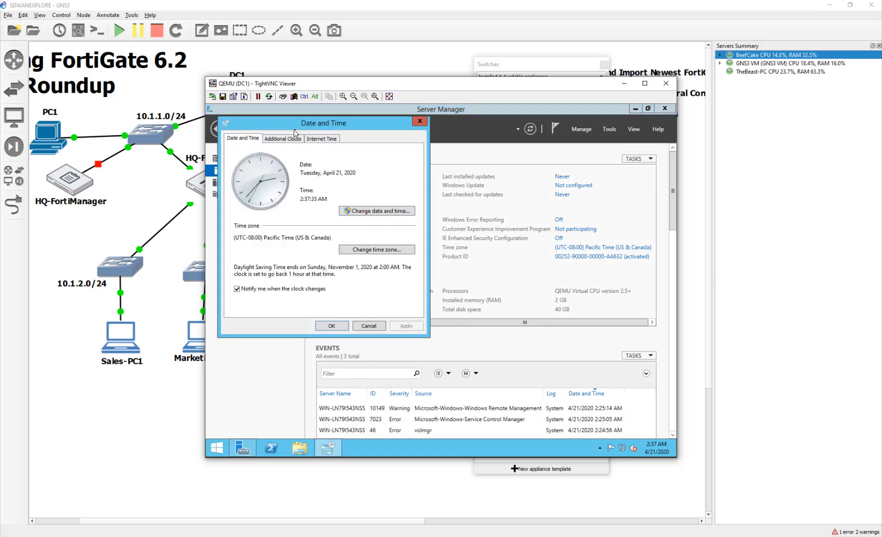
click(355, 210)
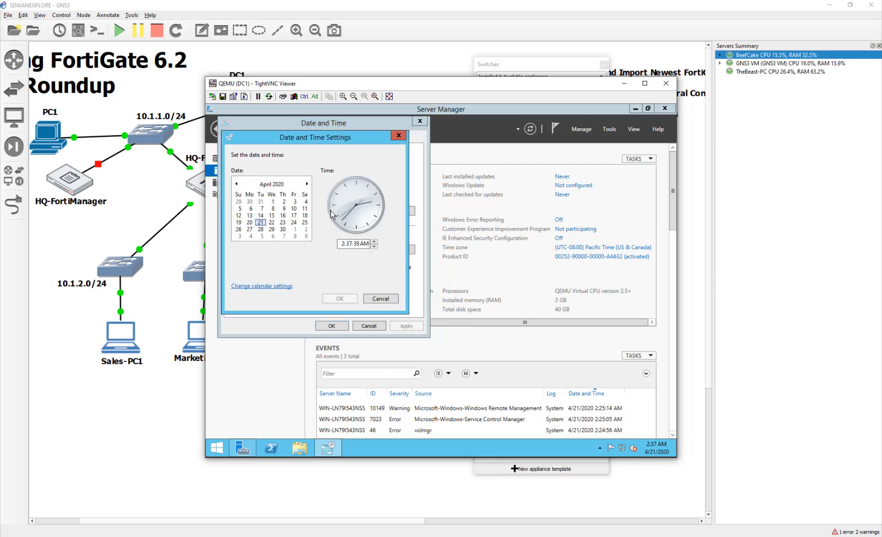
click(399, 135)
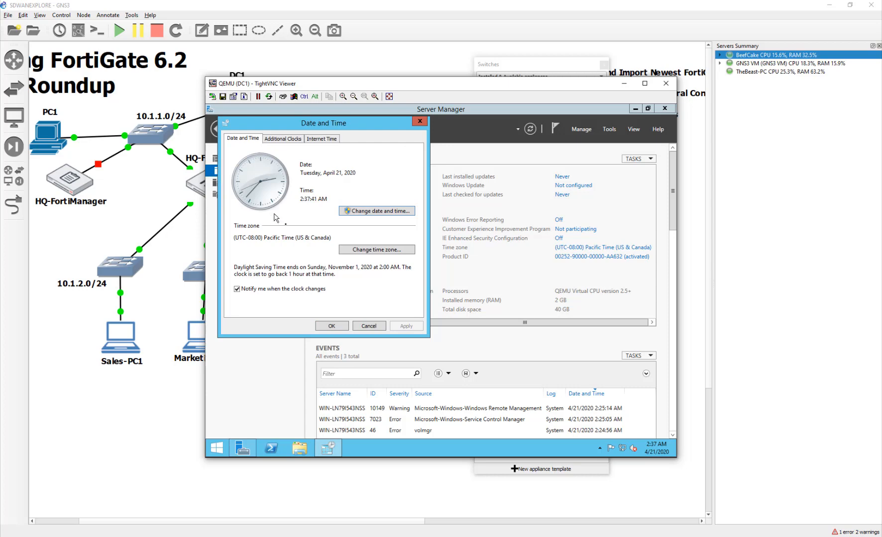
click(391, 250)
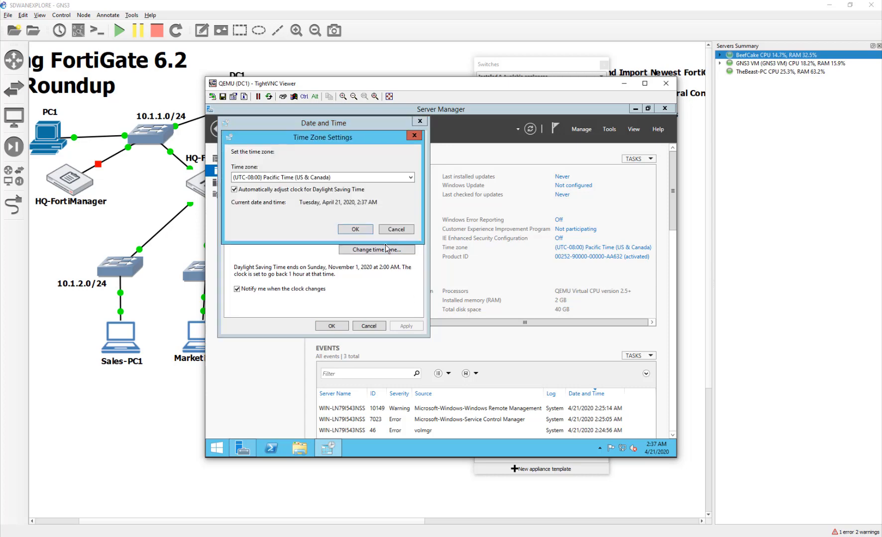
click(279, 177)
click(287, 200)
click(288, 179)
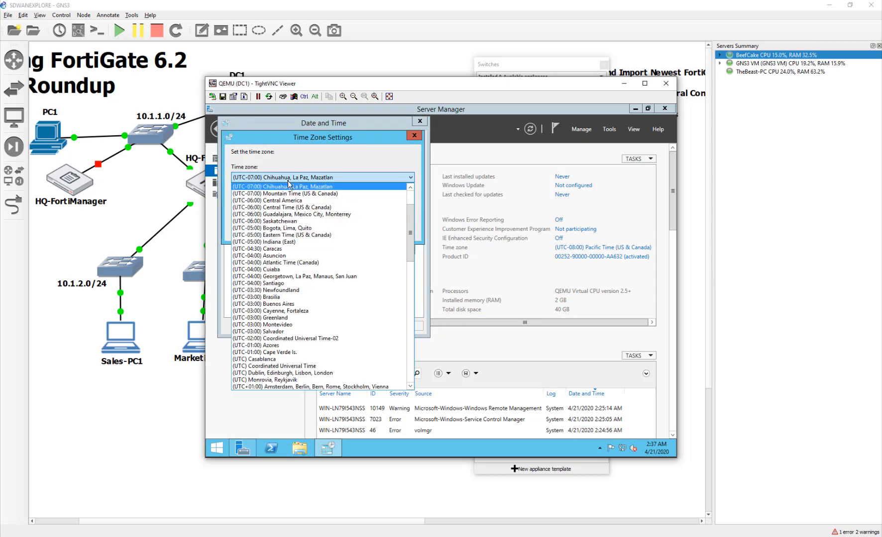
scroll(288, 198, up, 1)
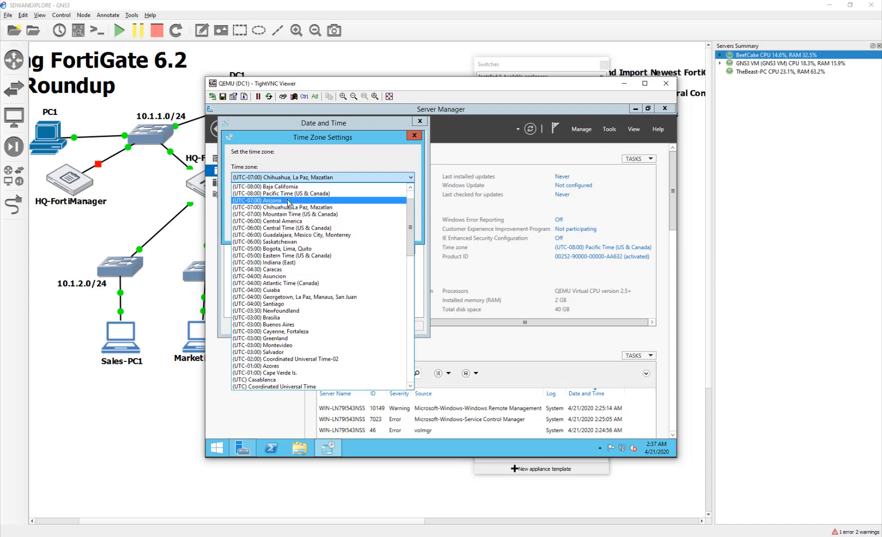
click(288, 200)
click(356, 229)
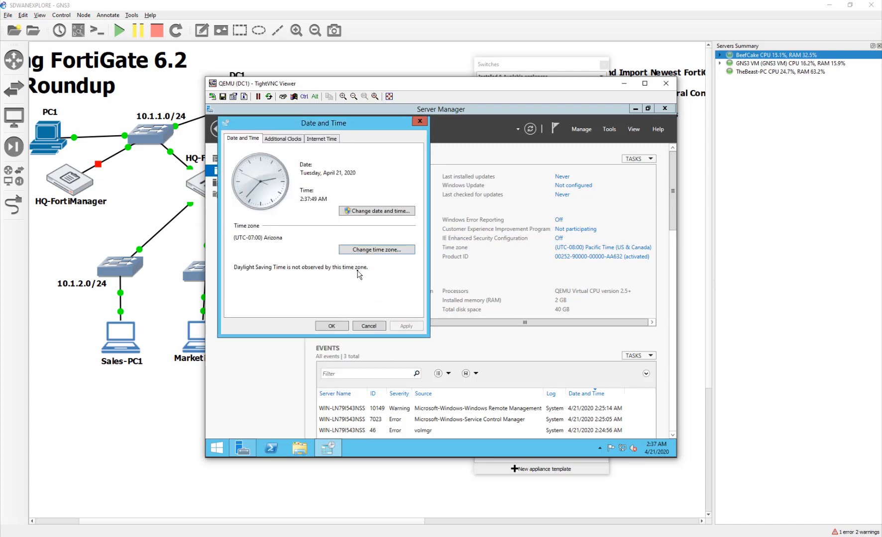
- Rerun Update now until DC1 syncs with 10.1.1.254, then close both time dialogs
click(283, 138)
click(323, 138)
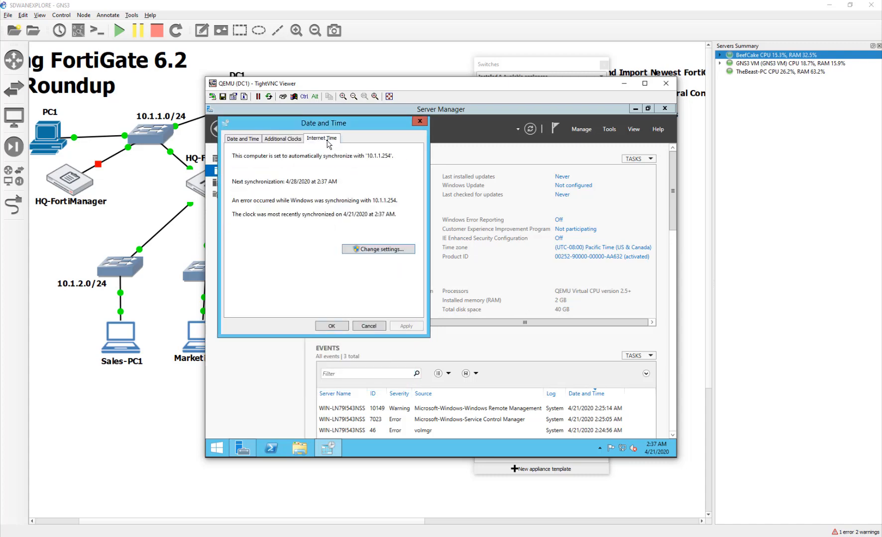
click(363, 249)
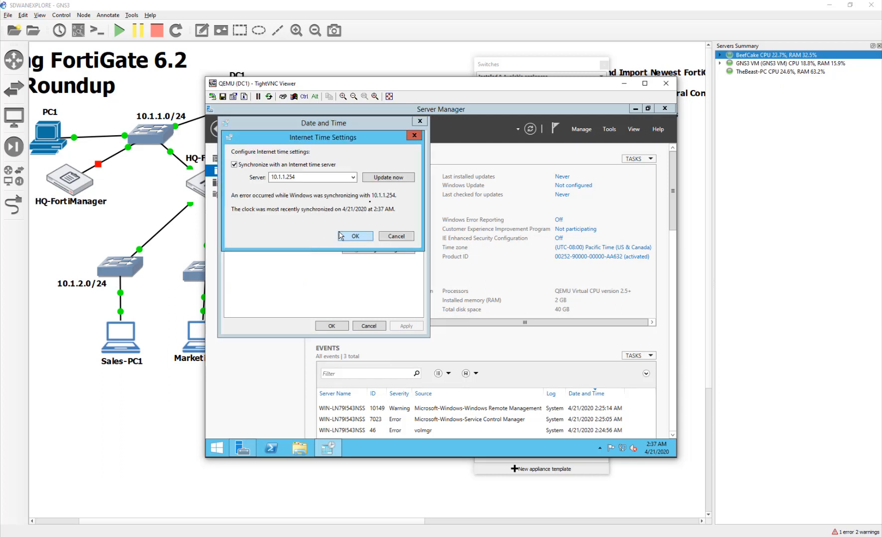
click(389, 178)
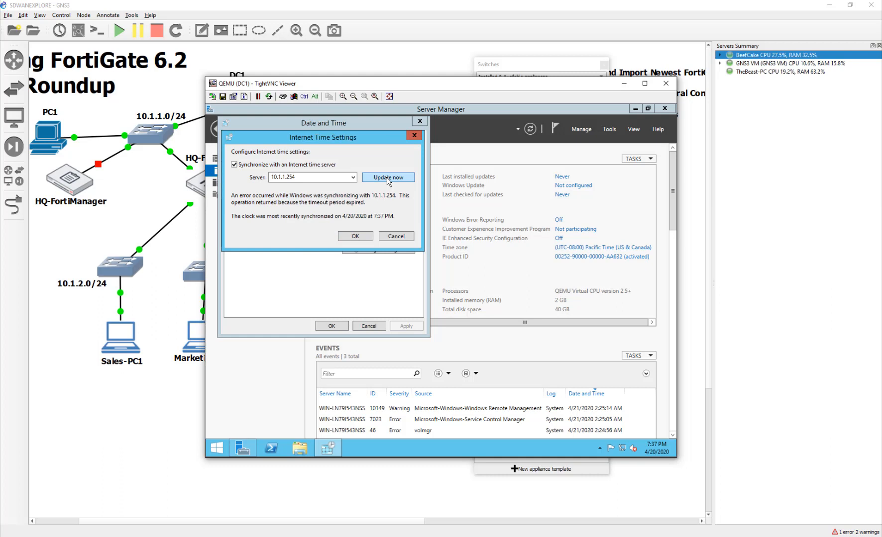
click(388, 181)
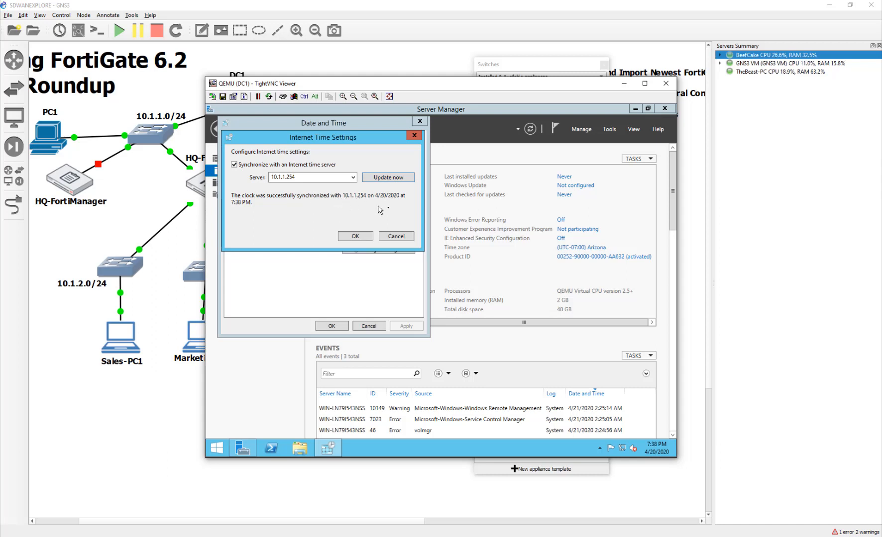
click(360, 237)
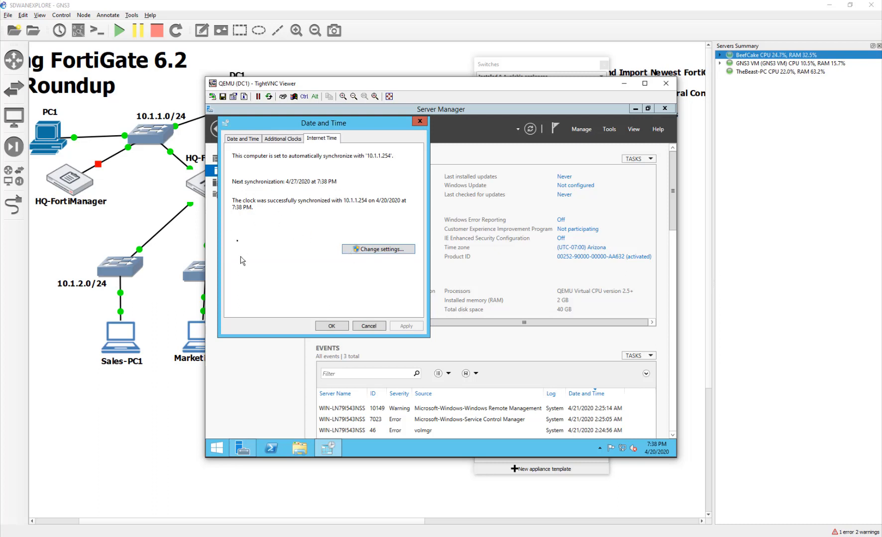
click(331, 327)
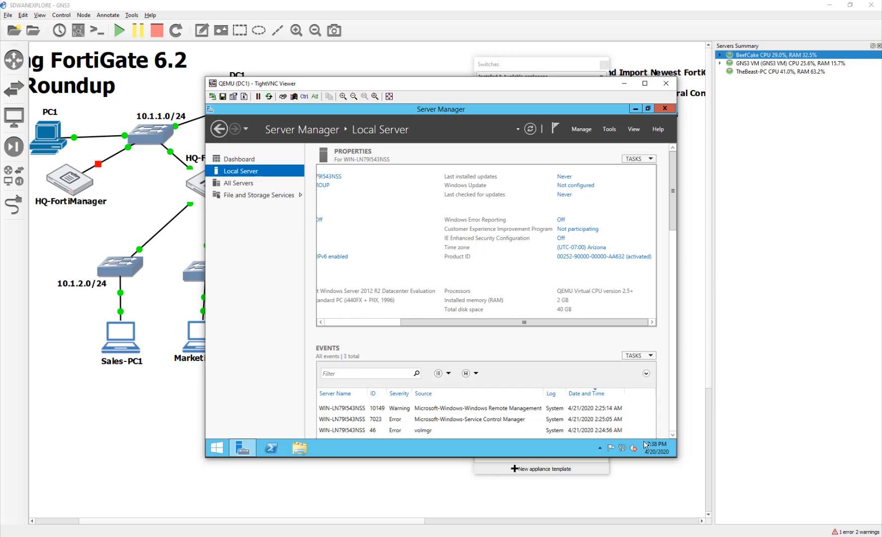
- Re-apply the FortiGate system settings with the Arizona time zone, then close its console window
mouse_move(667, 453)
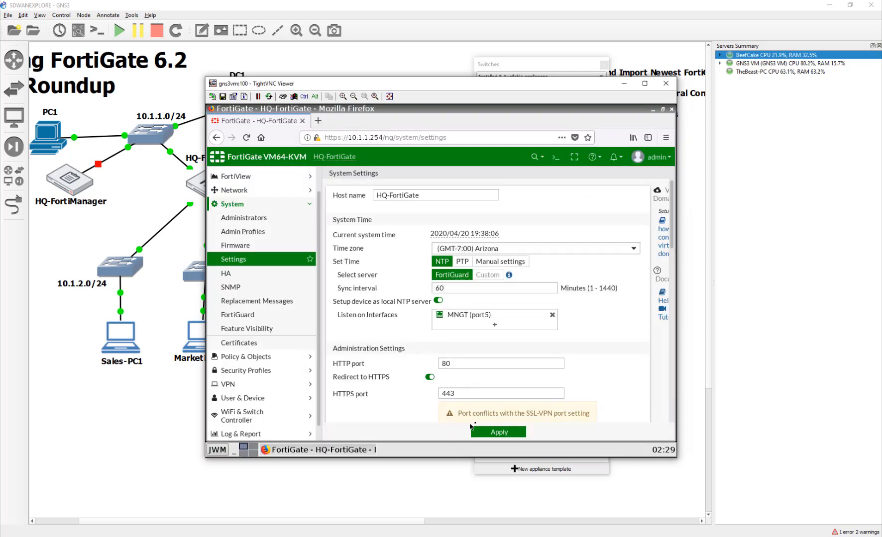
click(493, 431)
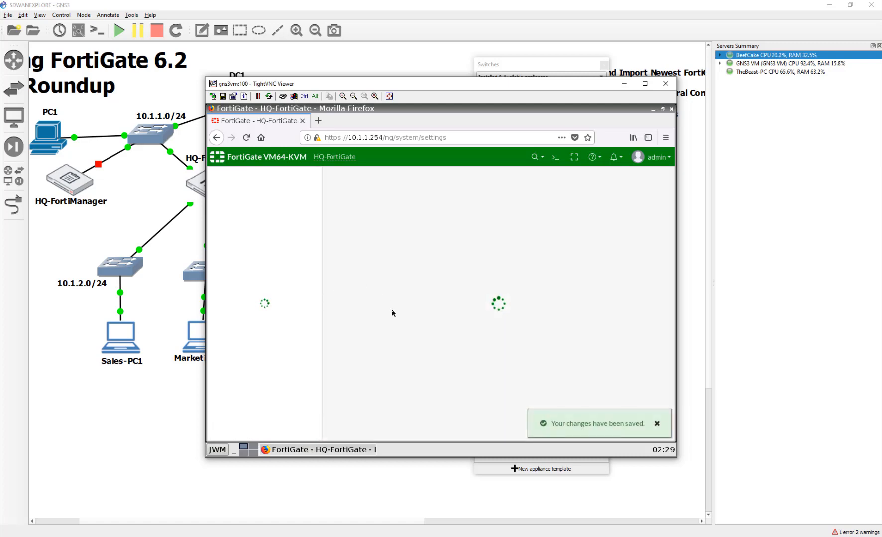
click(666, 83)
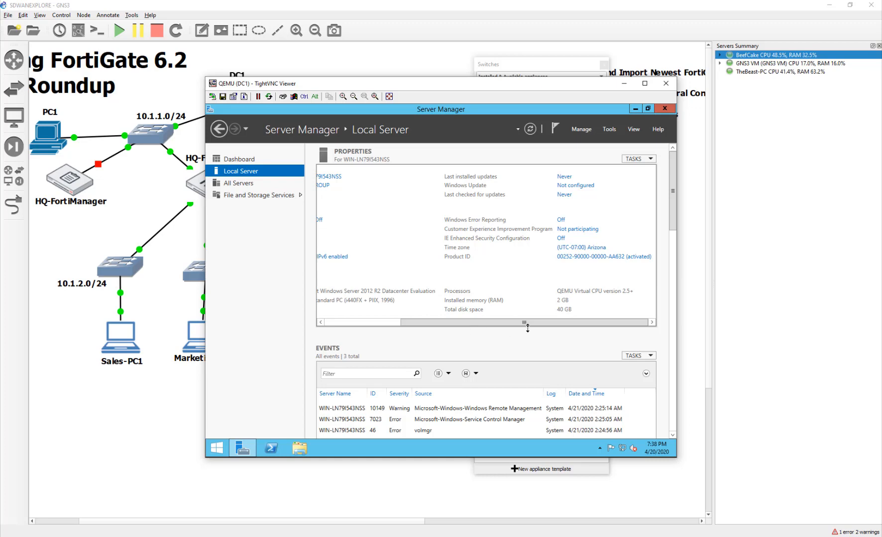
- Restart DC1's Windows Server from the Start menu and confirm the shutdown-reason prompt
drag(526, 325, 375, 328)
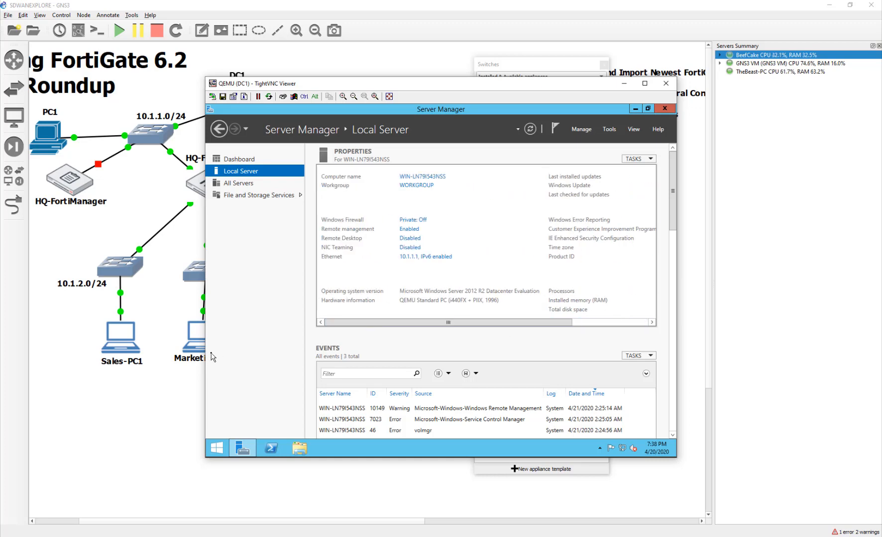
right_click(217, 448)
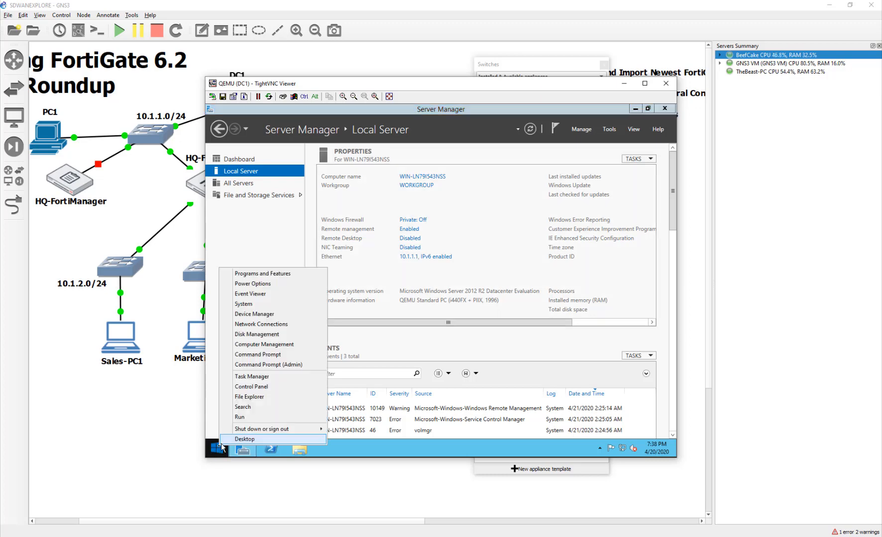
mouse_move(246, 431)
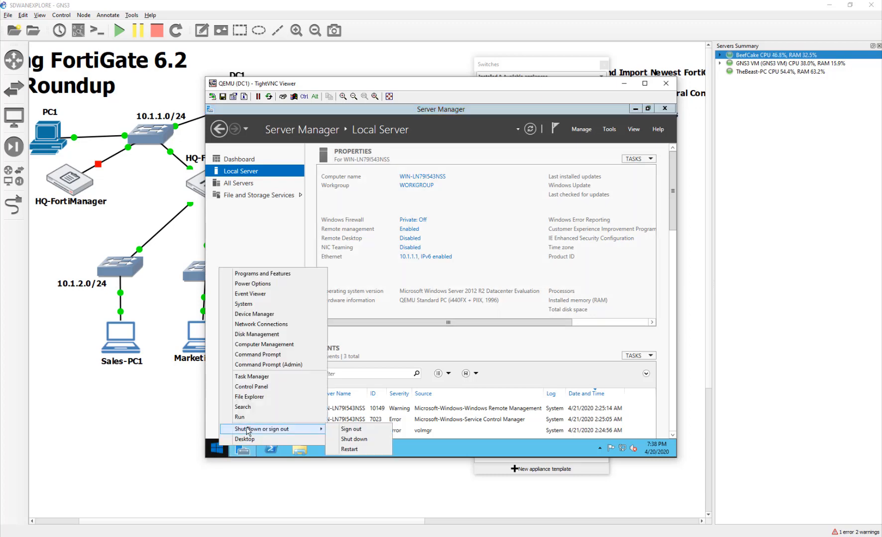
click(368, 450)
click(355, 428)
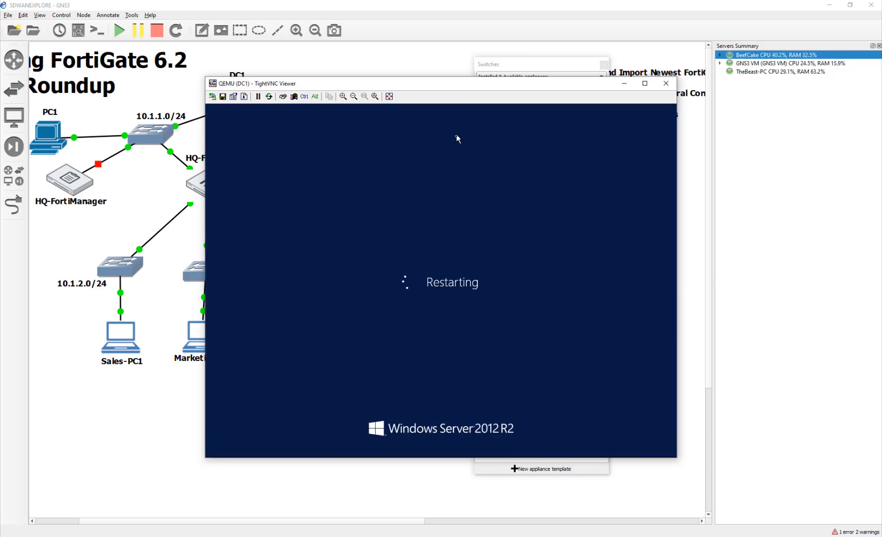
- Close DC1's console and try signing in to Sales-PC1 as IEUser with the account password
click(624, 83)
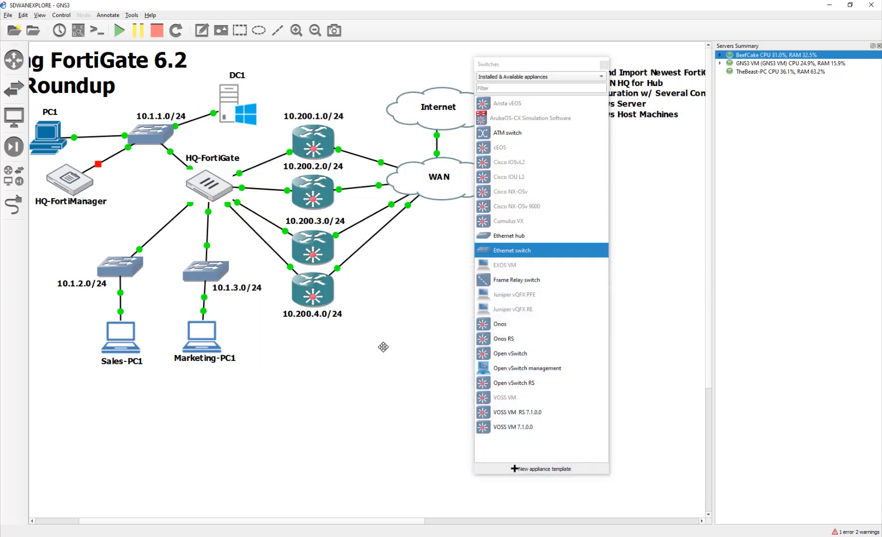
double_click(126, 351)
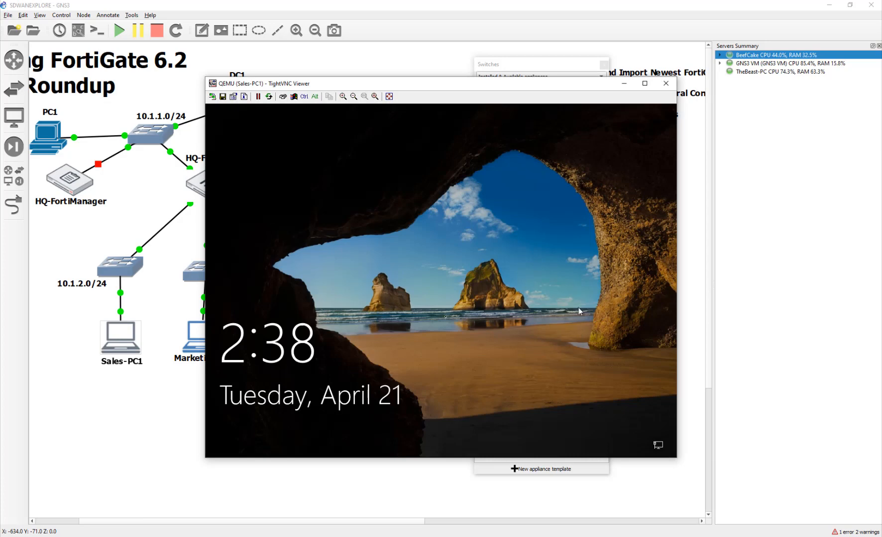
click(461, 360)
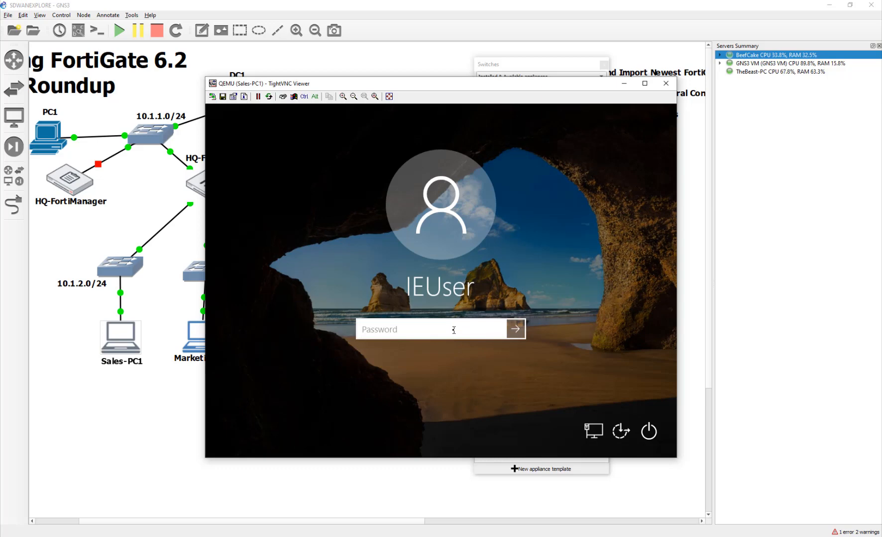
text(Passw0r)
key(Return)
key(Return)
- Show all device types, then start and cancel adding the Windows Server appliance
click(164, 414)
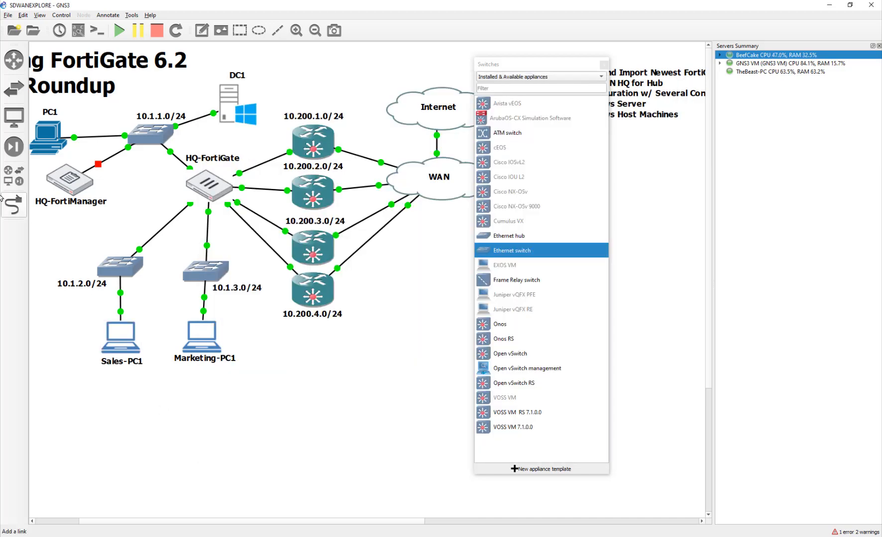
click(11, 176)
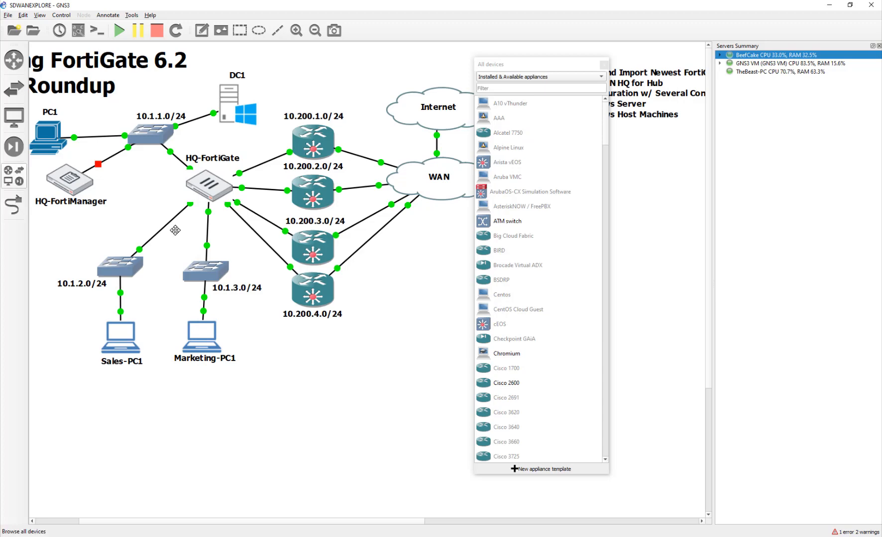
scroll(523, 417, down, 20)
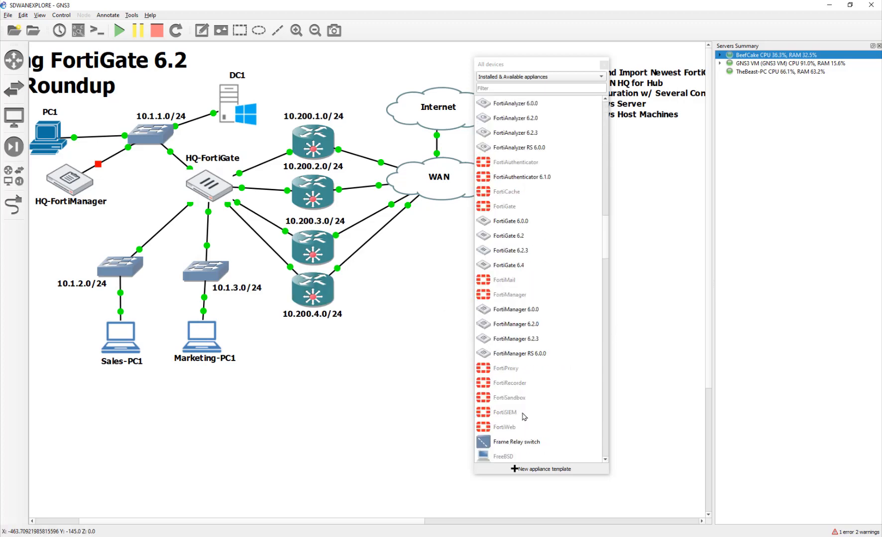
scroll(524, 417, down, 20)
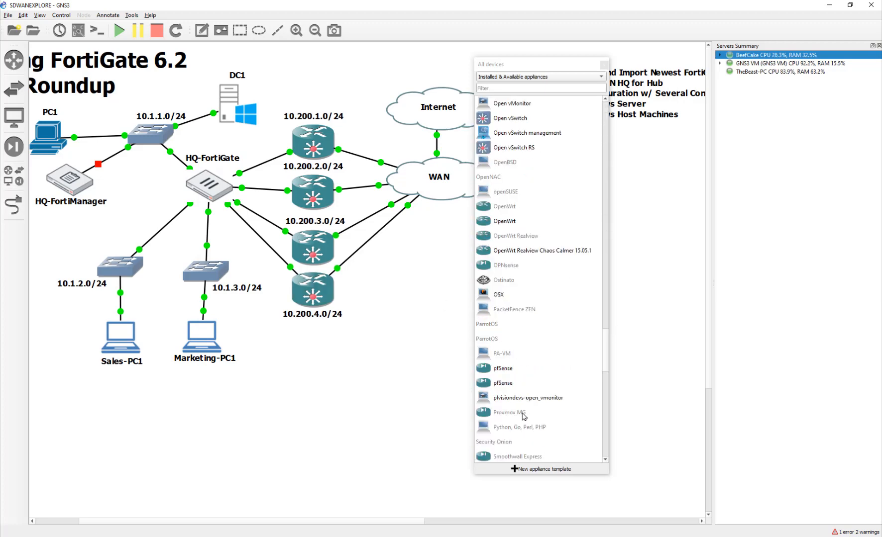
double_click(517, 338)
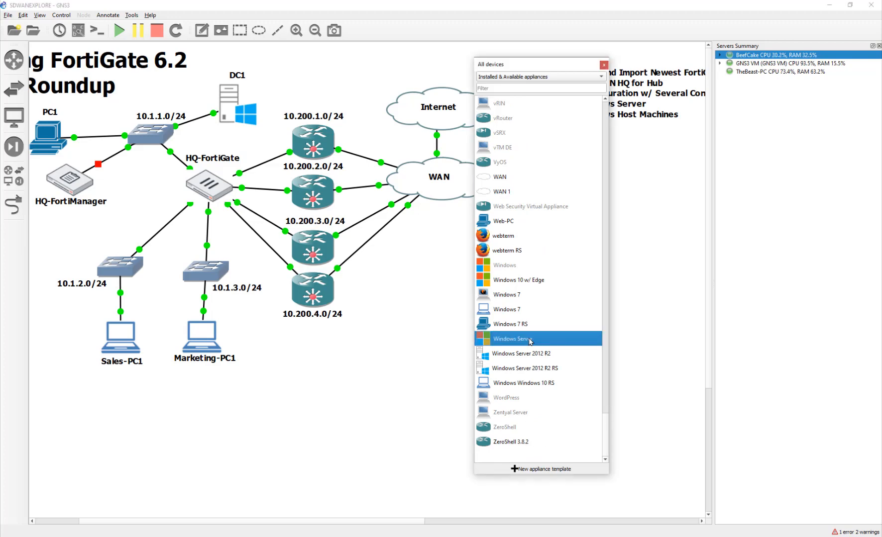
click(576, 371)
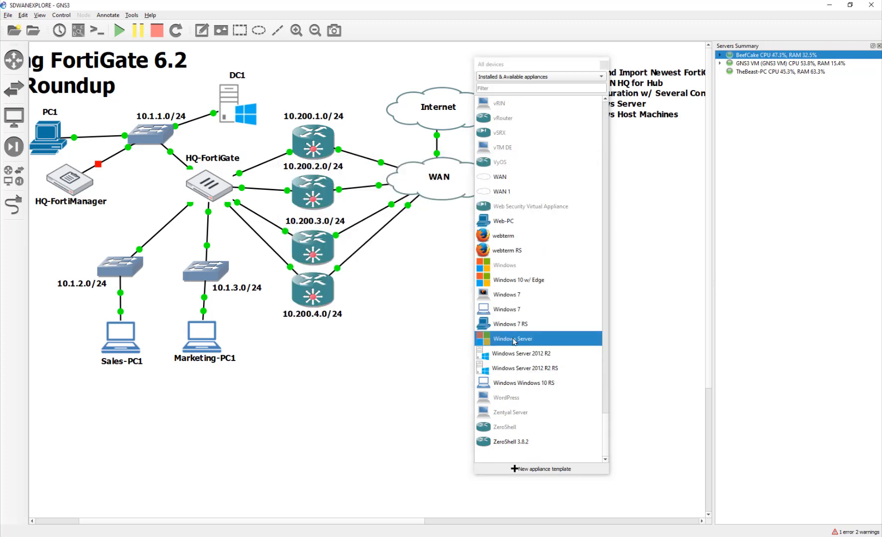
- Check the Windows appliance's Windows 10 w/ Edge disk file download, then cancel the wizard
click(505, 266)
double_click(505, 266)
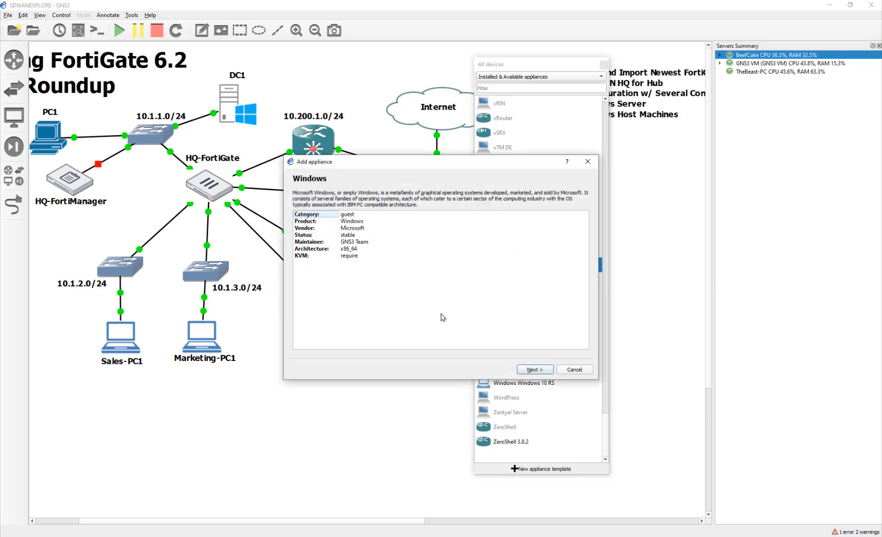
click(534, 370)
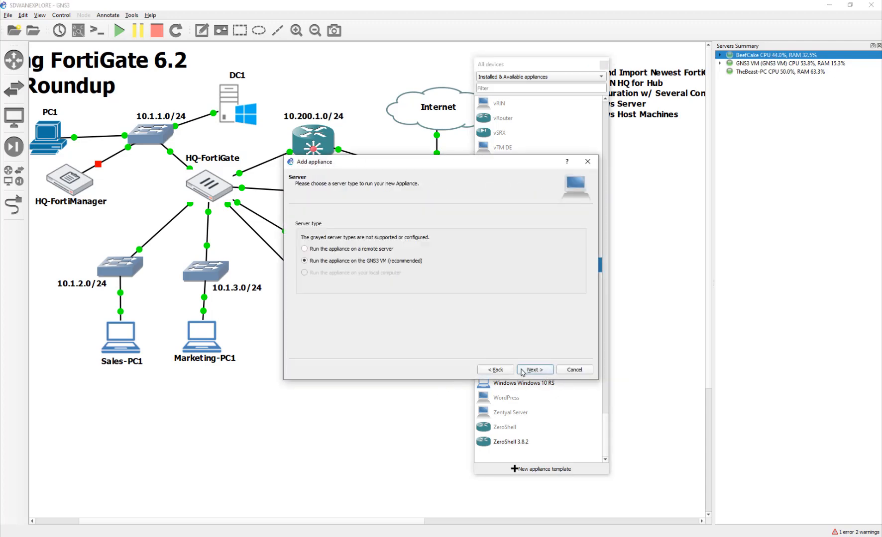
click(520, 369)
click(535, 370)
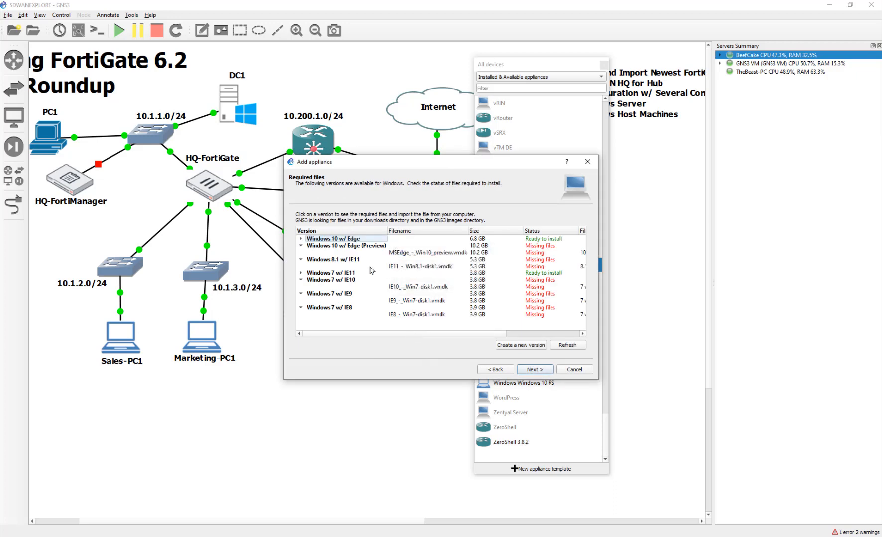
click(333, 240)
click(299, 239)
click(326, 246)
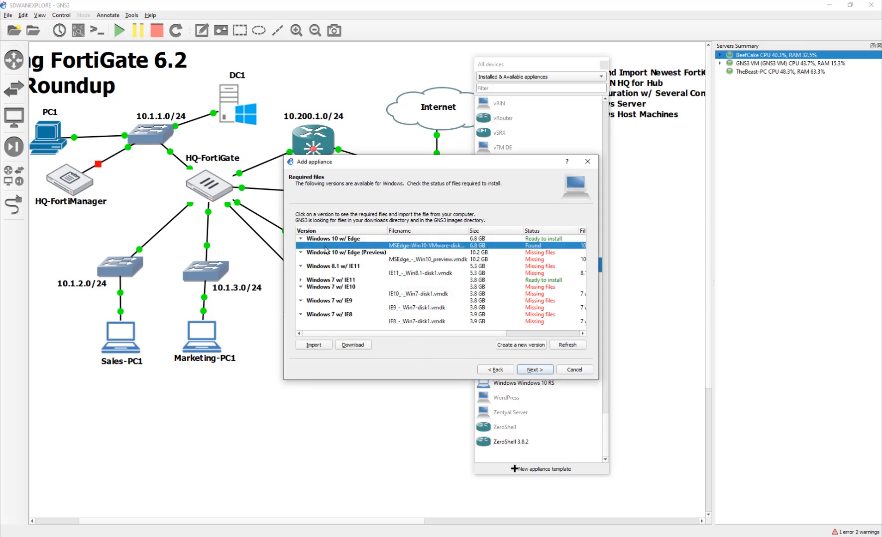
click(361, 349)
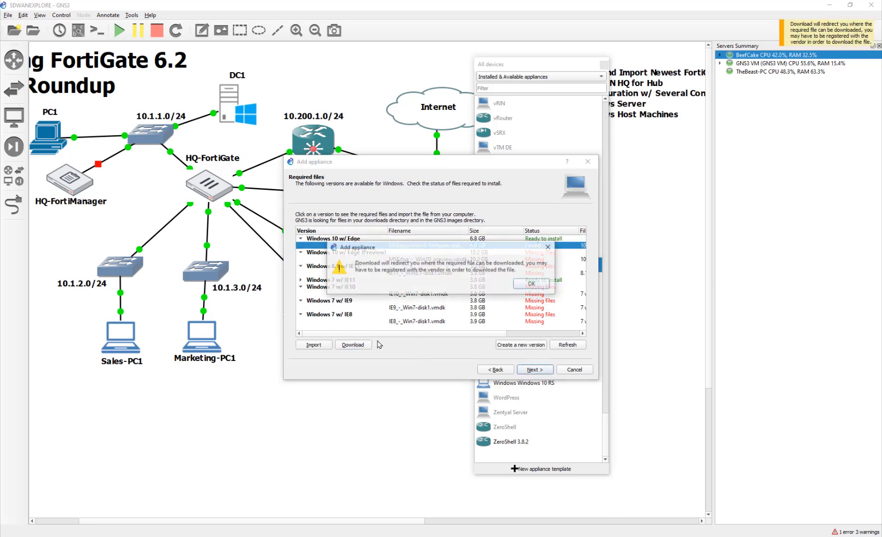
click(534, 285)
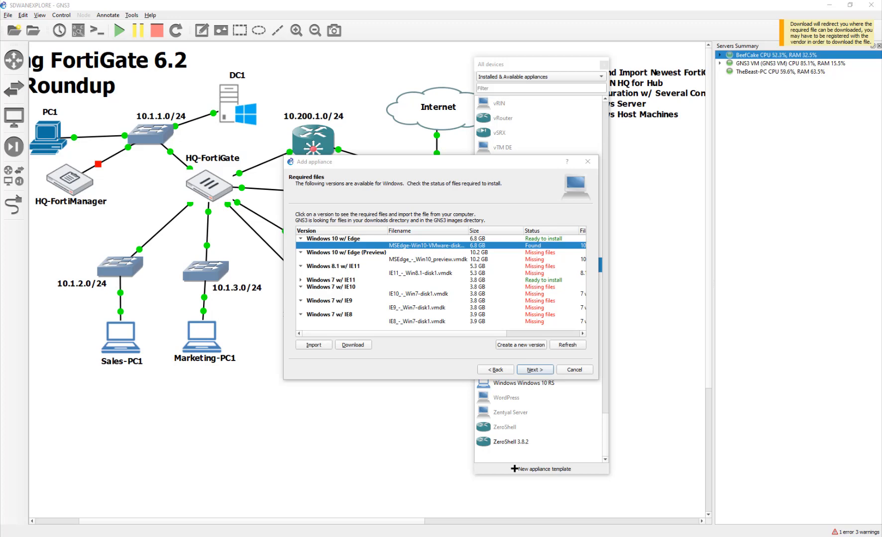
click(582, 369)
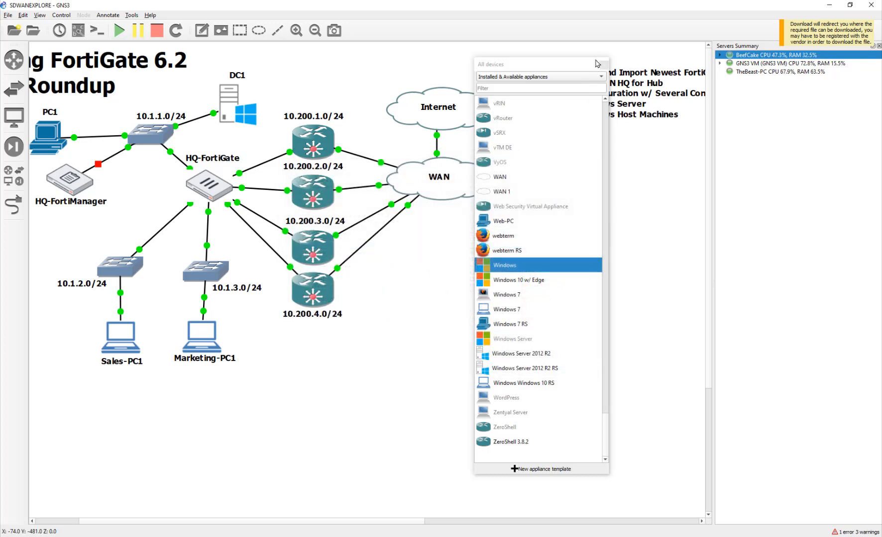
- Close the devices panel and paste a note with the VM password onto the canvas
click(603, 62)
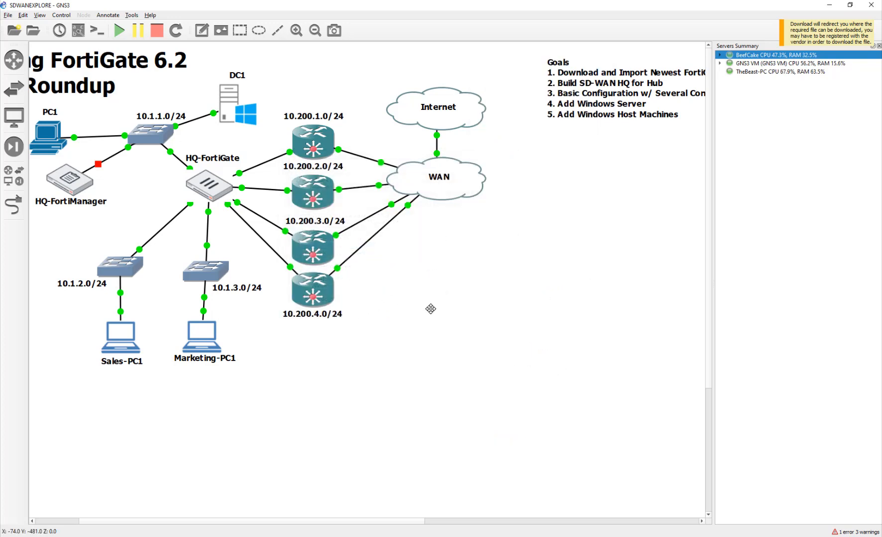
click(206, 33)
click(432, 310)
key(ctrl+v)
click(522, 341)
- Move the password note down to sit below Sales-PC1
click(538, 318)
drag(457, 321, 98, 395)
click(238, 404)
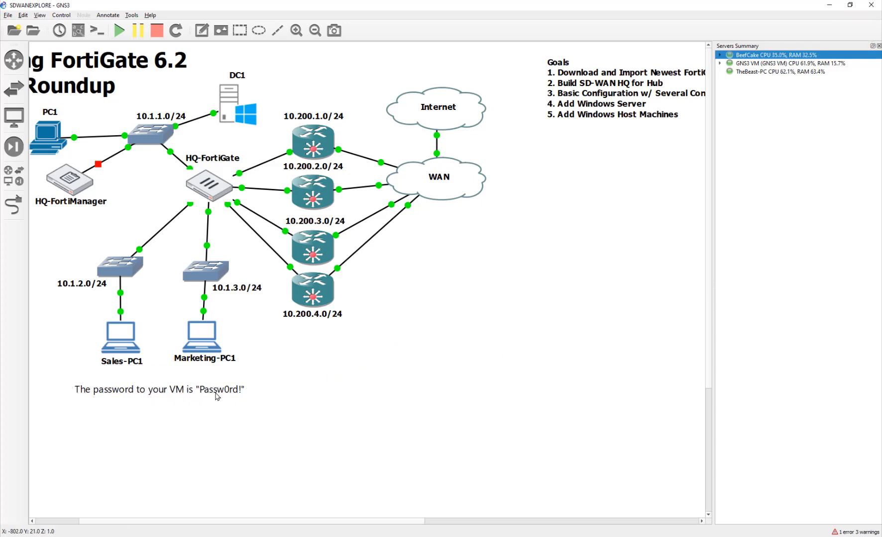
click(217, 395)
click(328, 399)
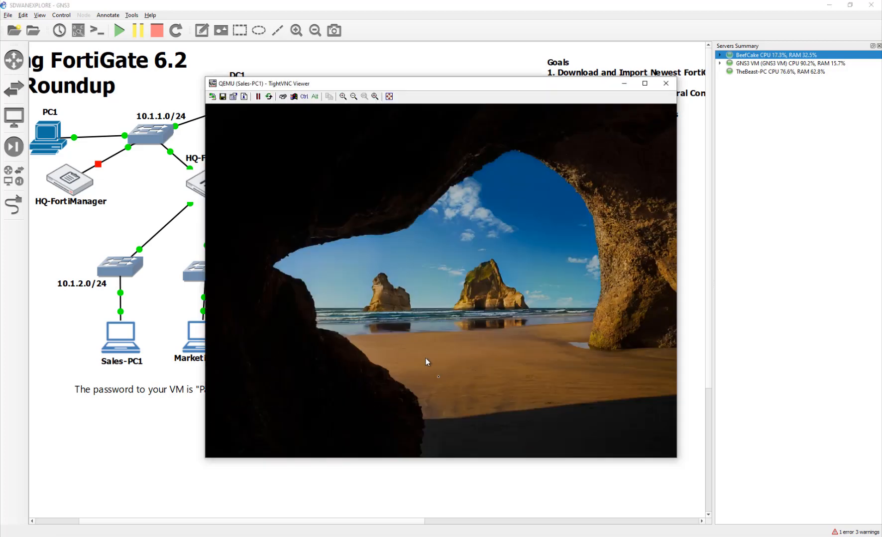
- Reopen Sales-PC1's console, move it aside, and sign in as IEUser with the VM password
click(426, 358)
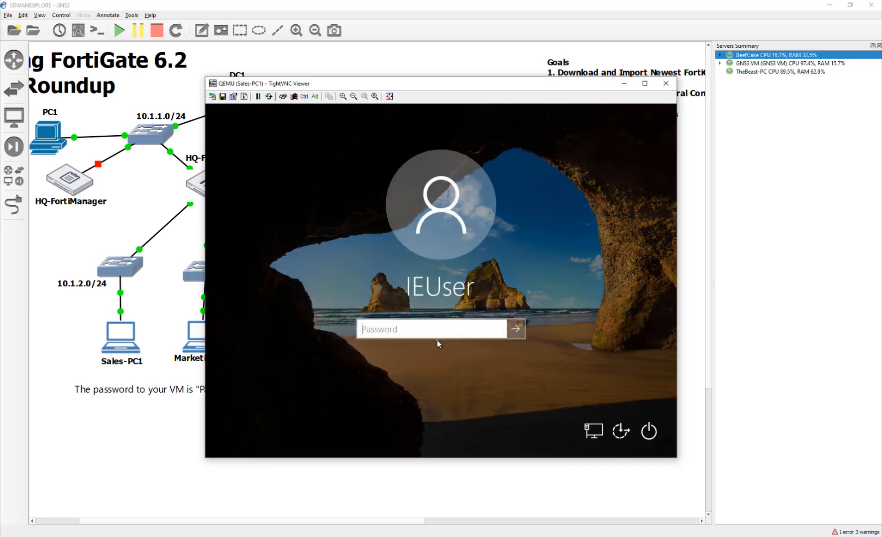
drag(474, 90, 572, 110)
text(Passw0rd)
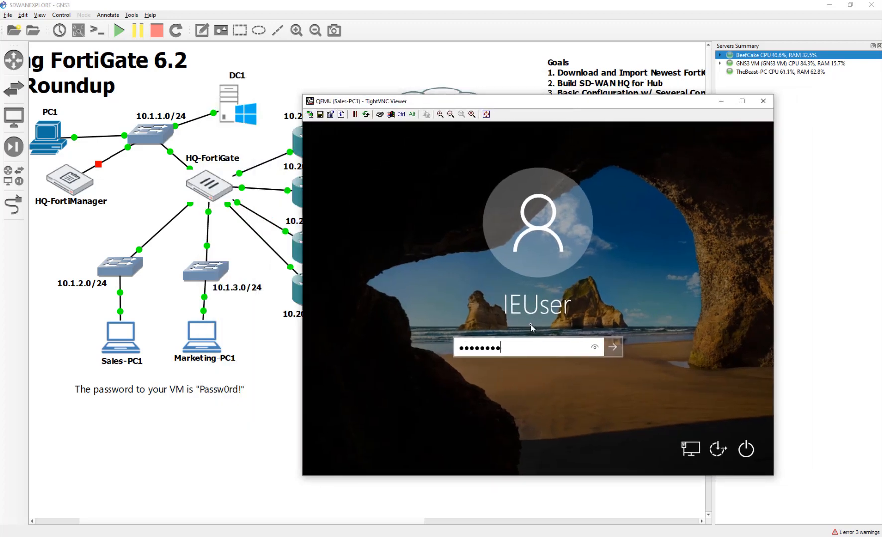
key(Return)
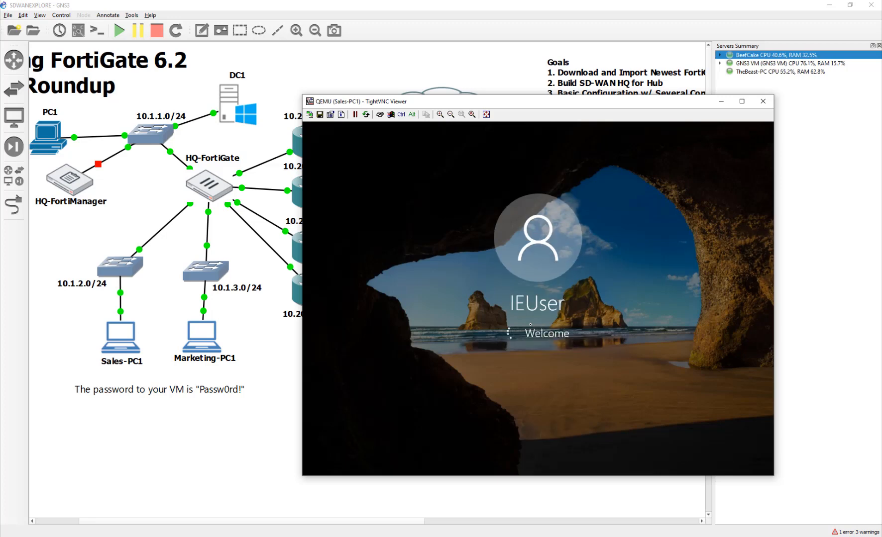
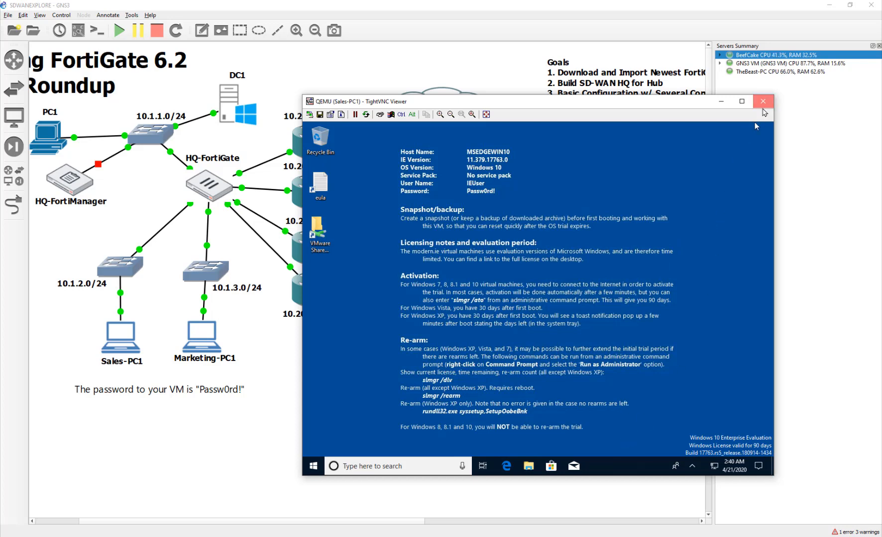
- Close the Sales-PC1 console and try to open Marketing-PC1's console
click(763, 101)
double_click(201, 335)
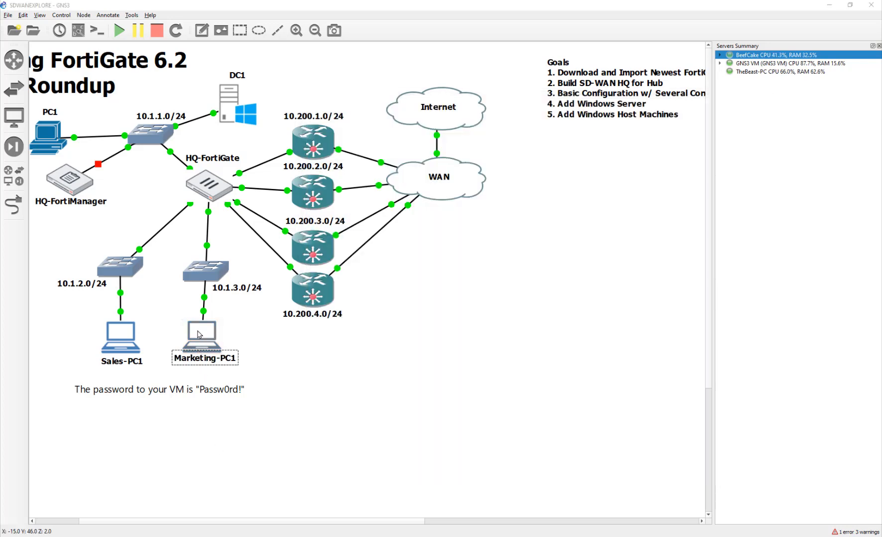
- Open Marketing-PC1's console, sign in with the VM password, then close the console
click(457, 287)
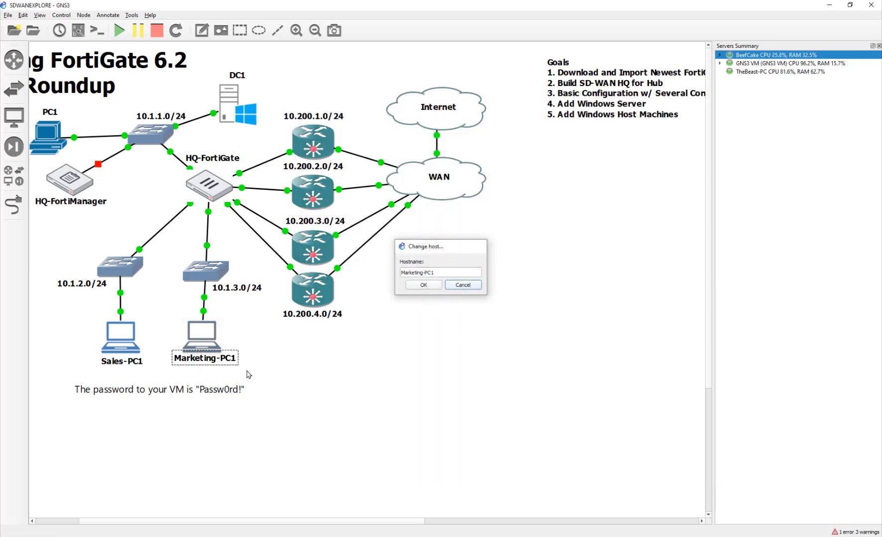
double_click(203, 338)
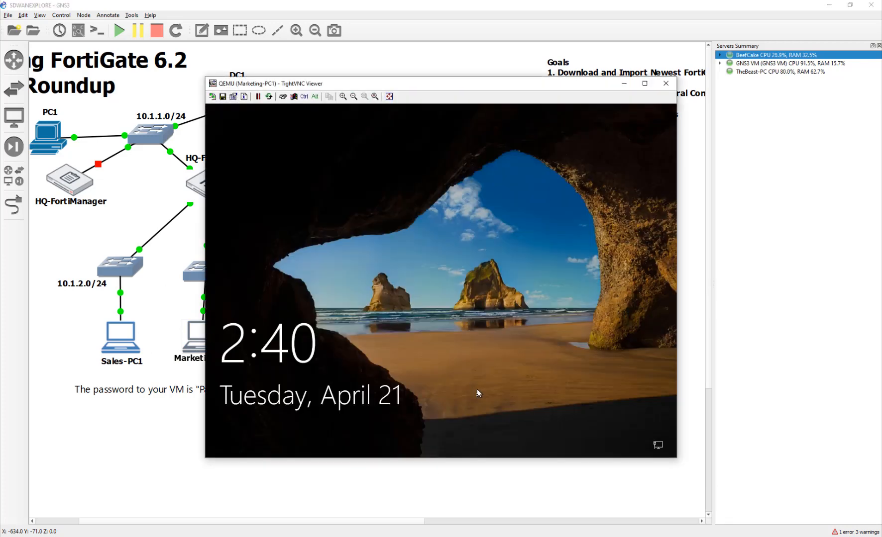
click(477, 389)
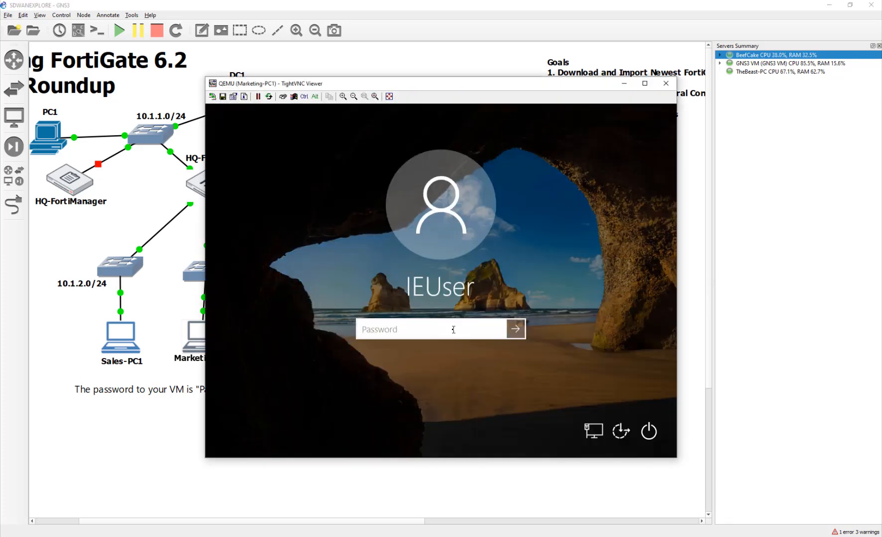
text(Passw)
key(Return)
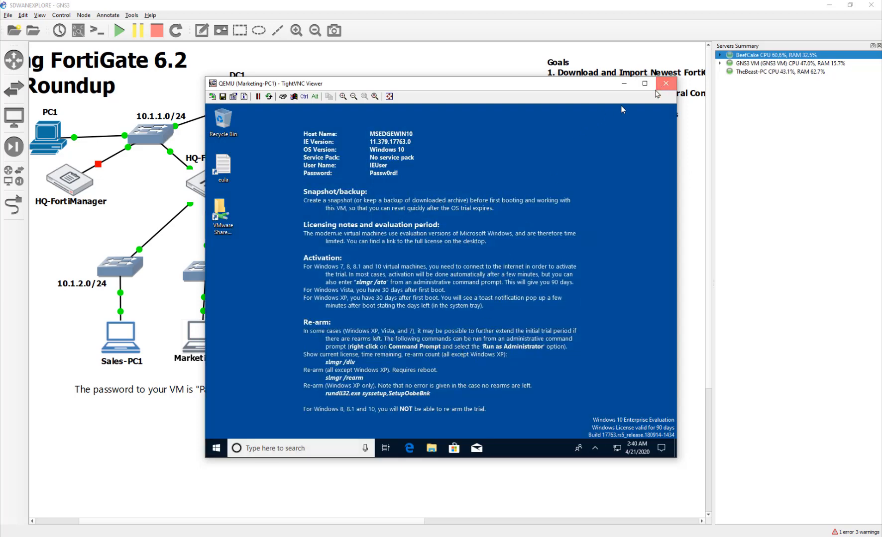
click(666, 83)
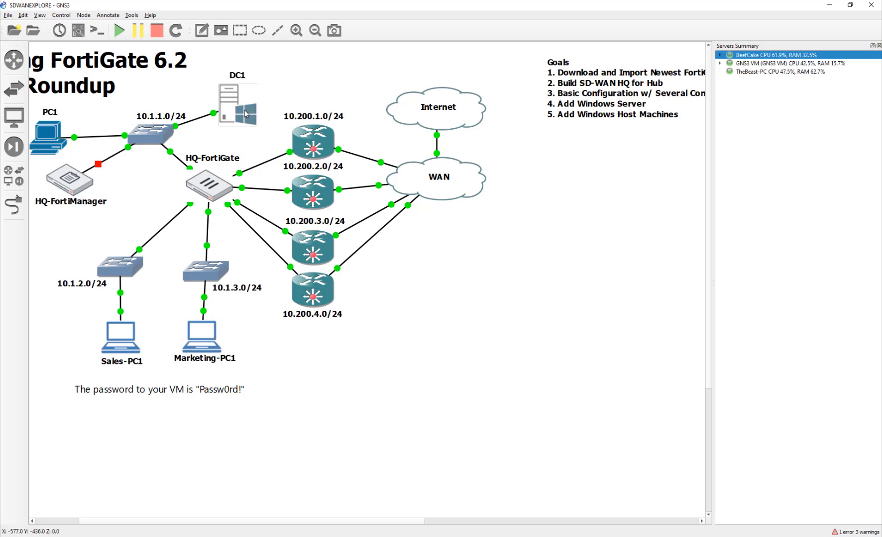
- Open DC1's console and sign in as Administrator with the account password
double_click(245, 113)
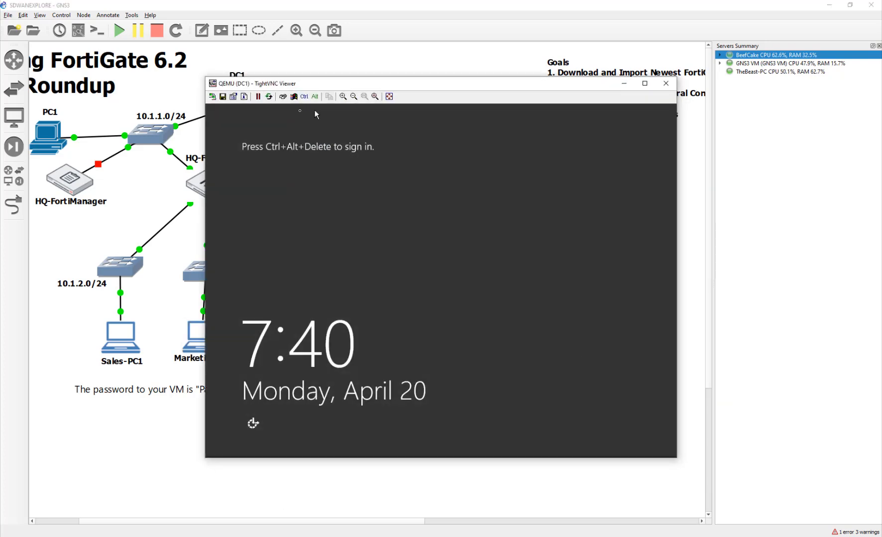
click(283, 97)
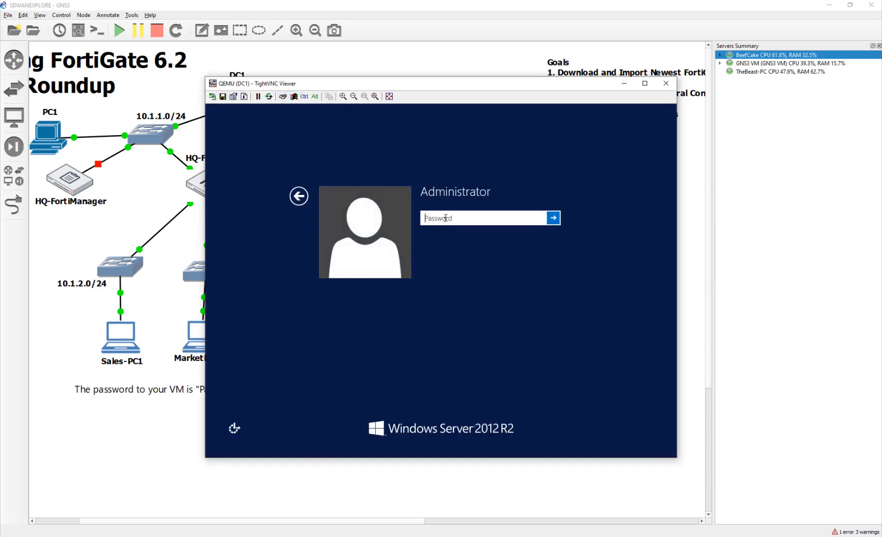
text(Password1)
key(Return)
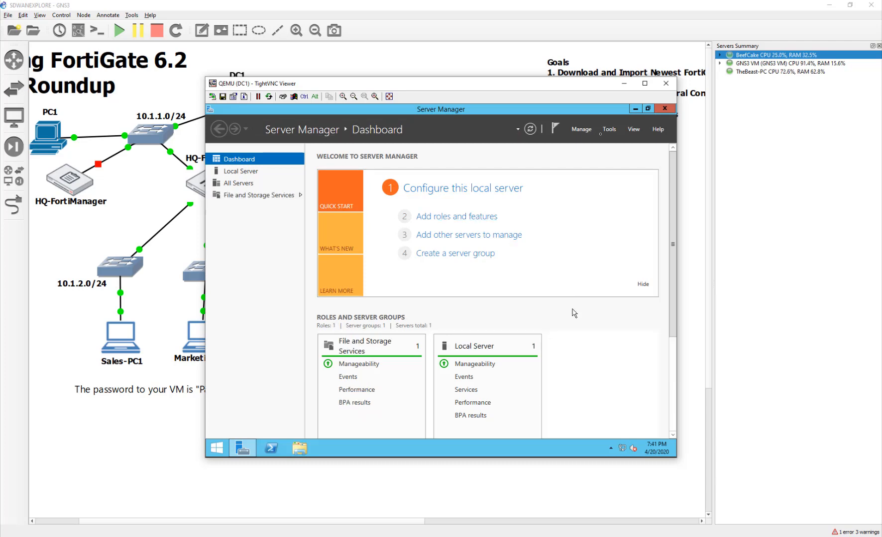
- Launch Add Roles and Features, keeping the default installation type, with DC1 as destination server
click(609, 129)
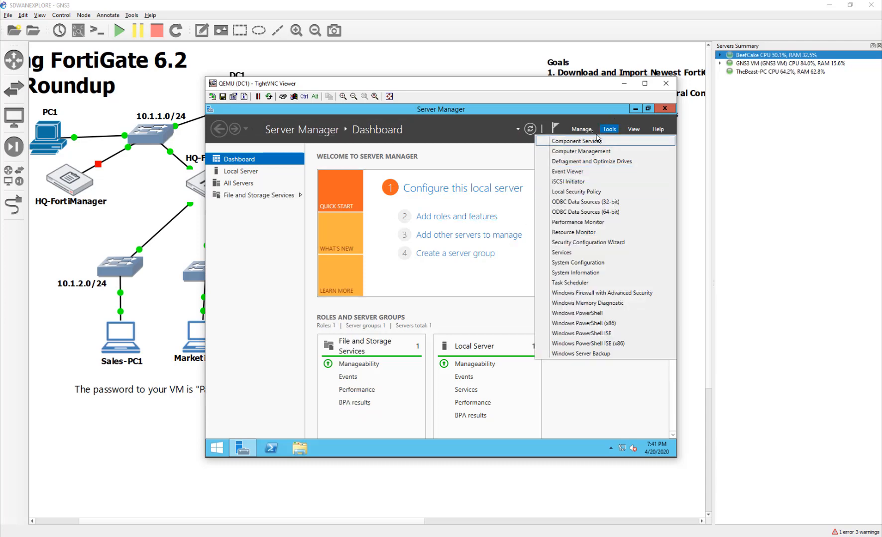
click(581, 128)
click(596, 142)
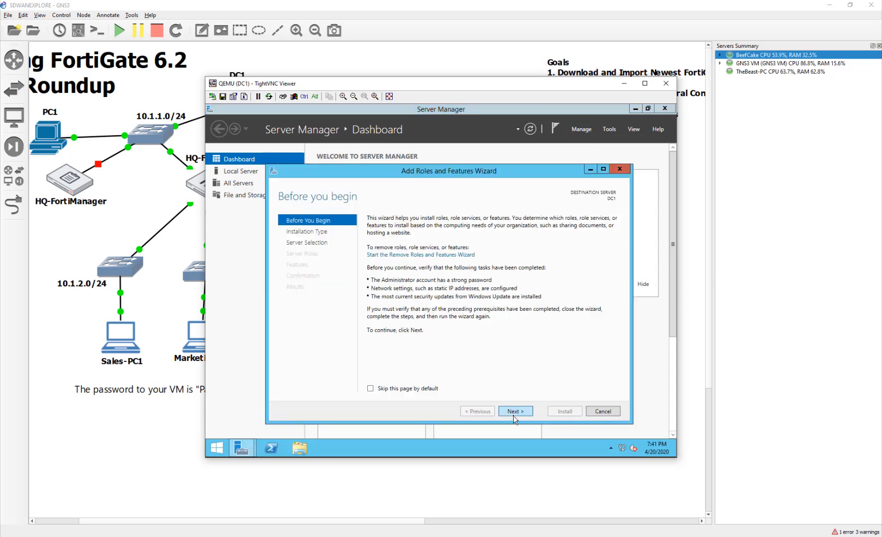
click(513, 417)
click(514, 417)
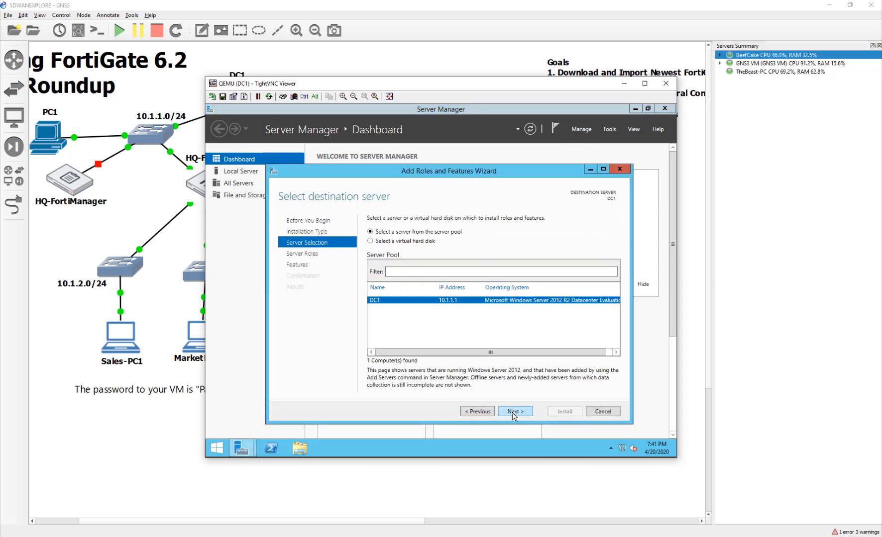
click(511, 412)
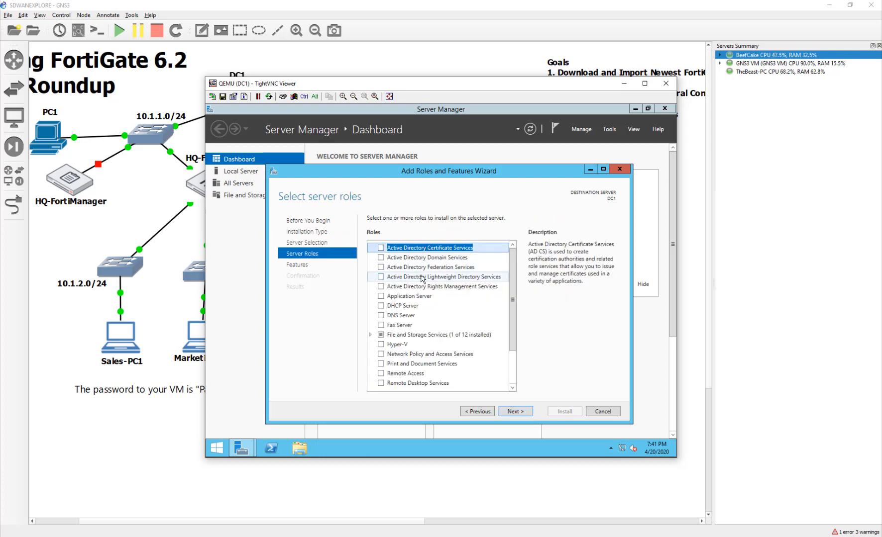
- Select Active Directory Domain Services with management features, allow automatic restarts, and install
click(421, 257)
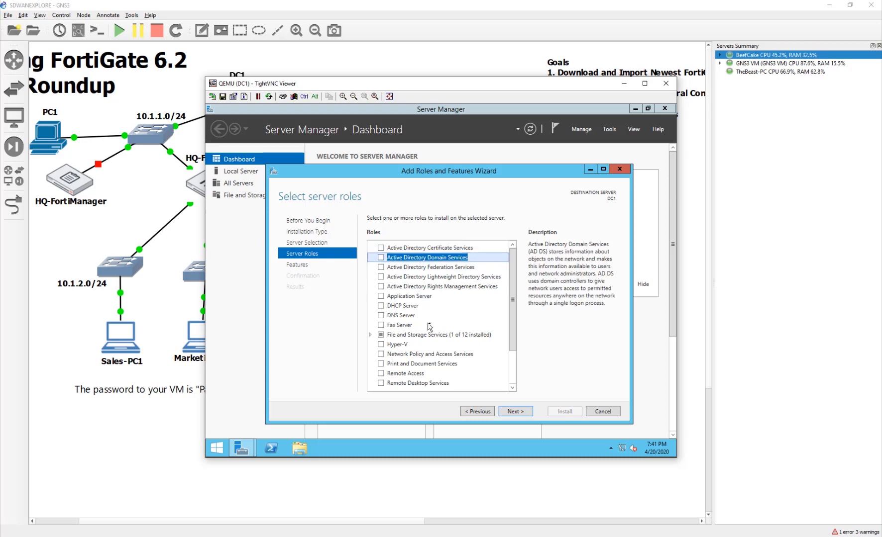
click(381, 258)
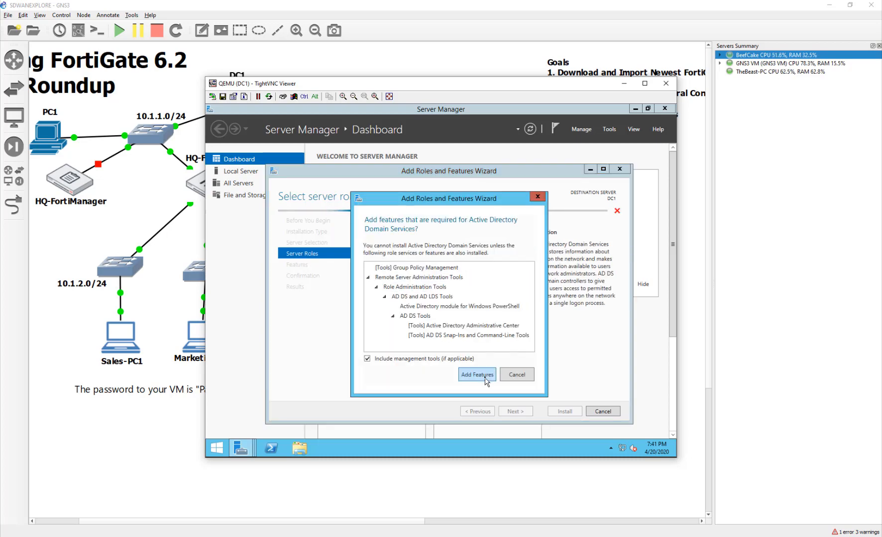
click(485, 380)
click(524, 416)
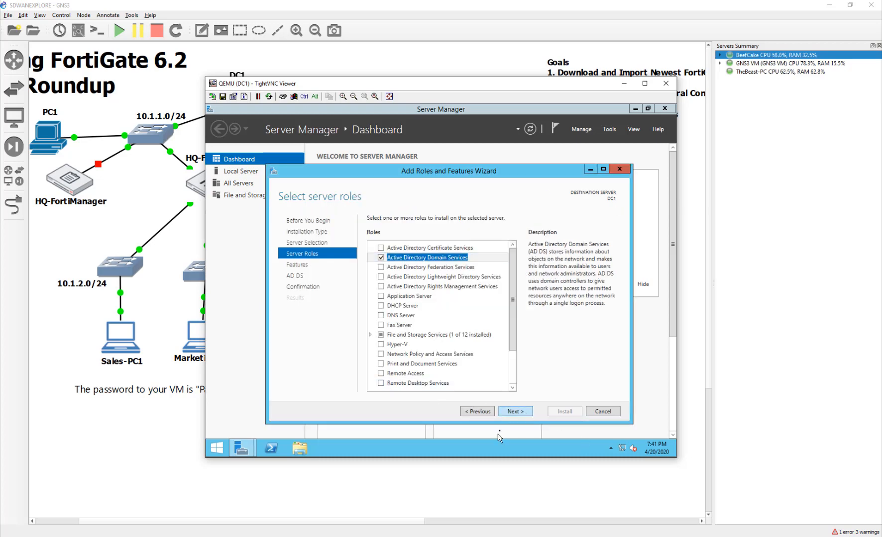
click(524, 416)
click(524, 416)
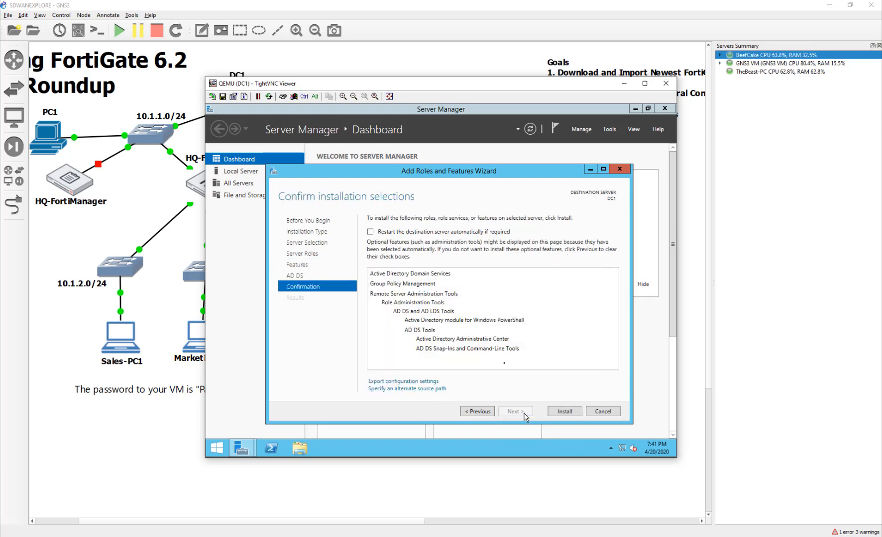
click(466, 232)
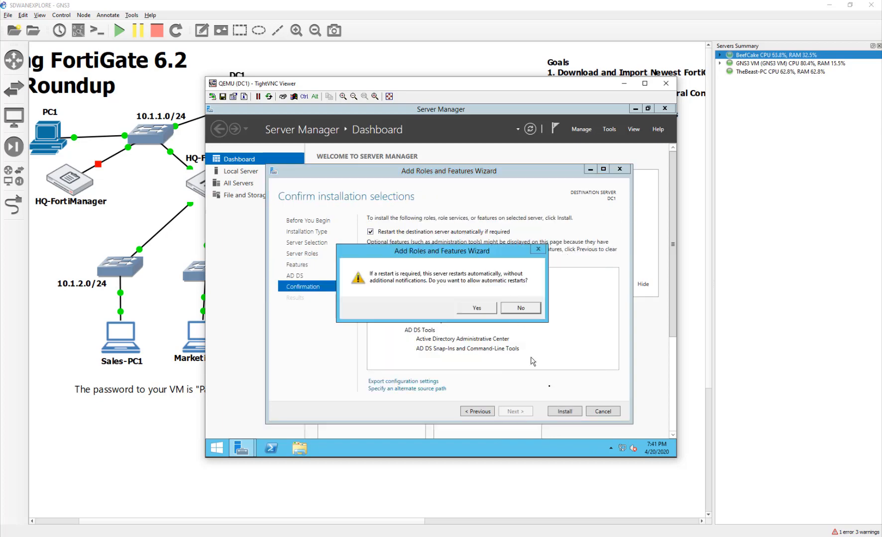
click(477, 308)
click(567, 412)
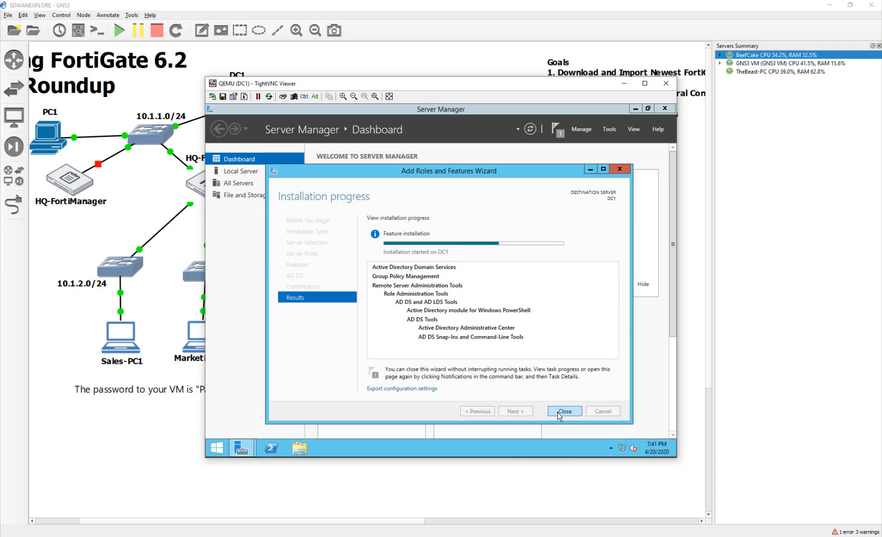
click(466, 495)
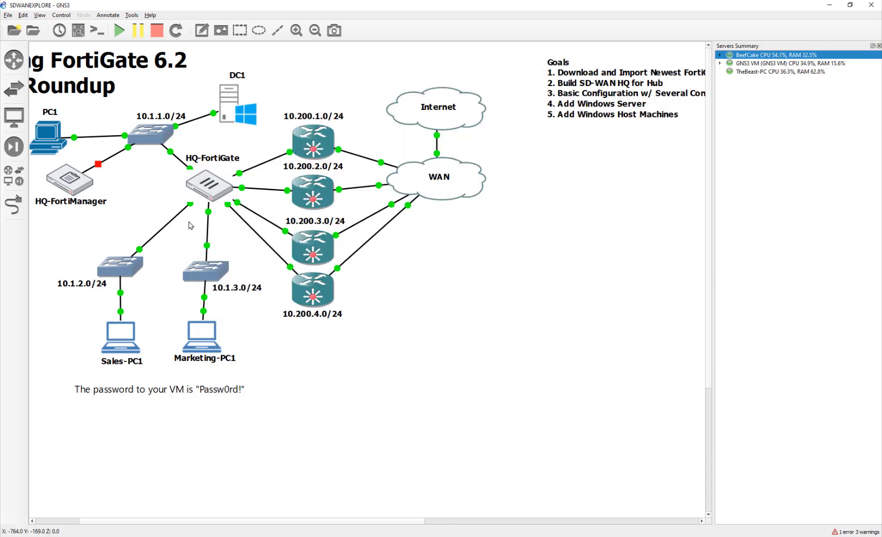
- In FortiGate, create a new IPv4 policy and enter its name MNGTtoPROAccess
key(alt+Tab)
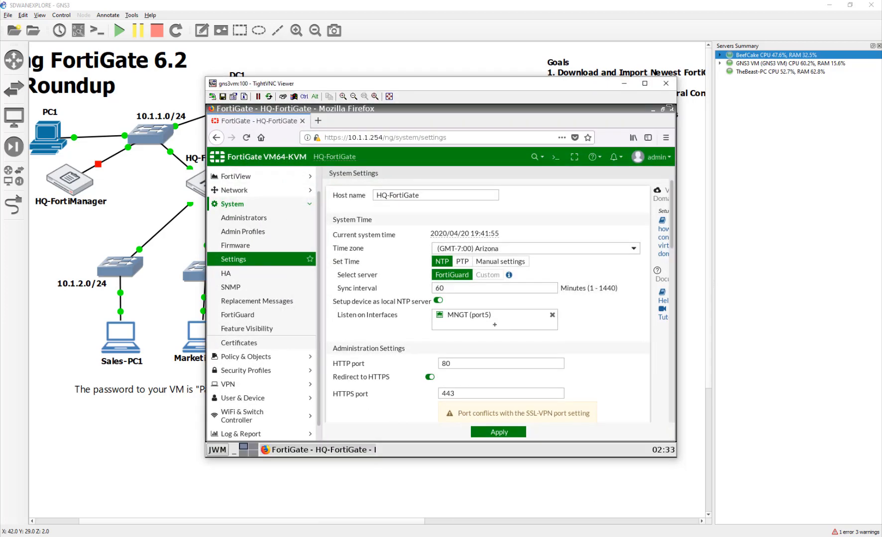
click(246, 357)
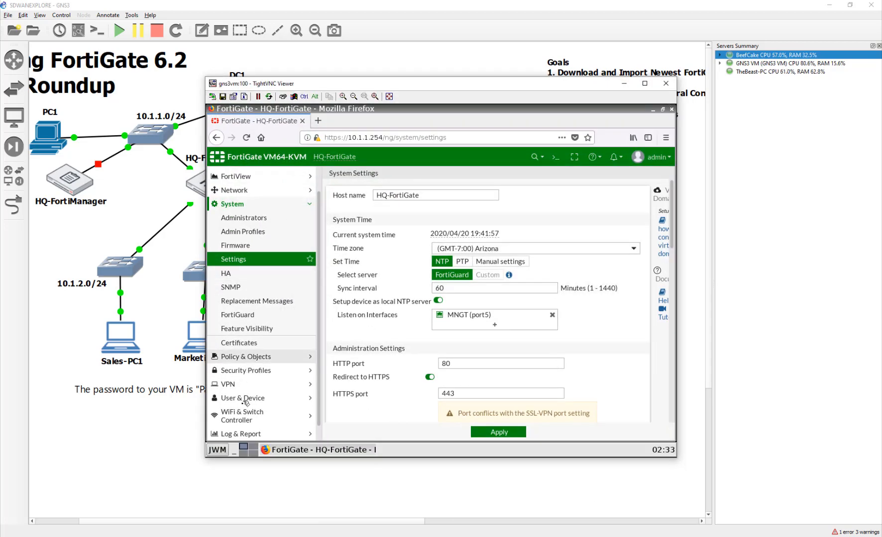
click(238, 232)
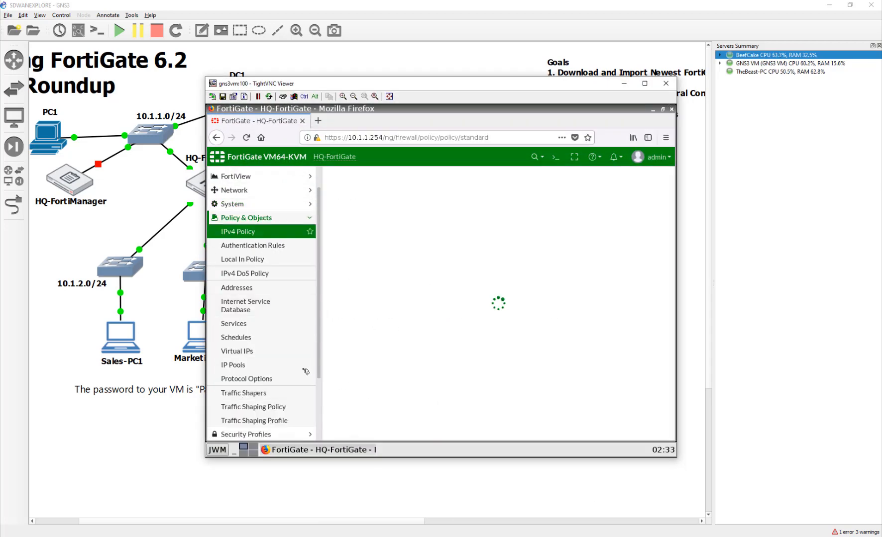
click(353, 177)
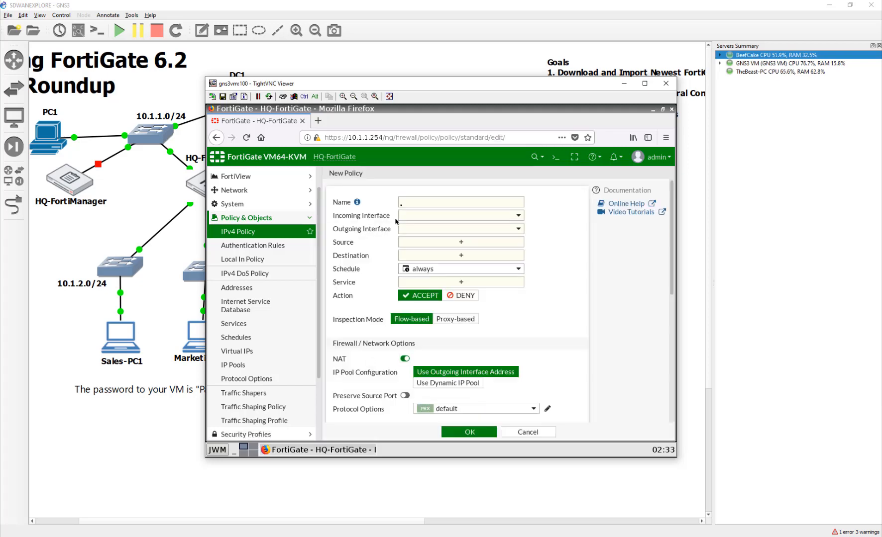
click(412, 204)
text(Manage)
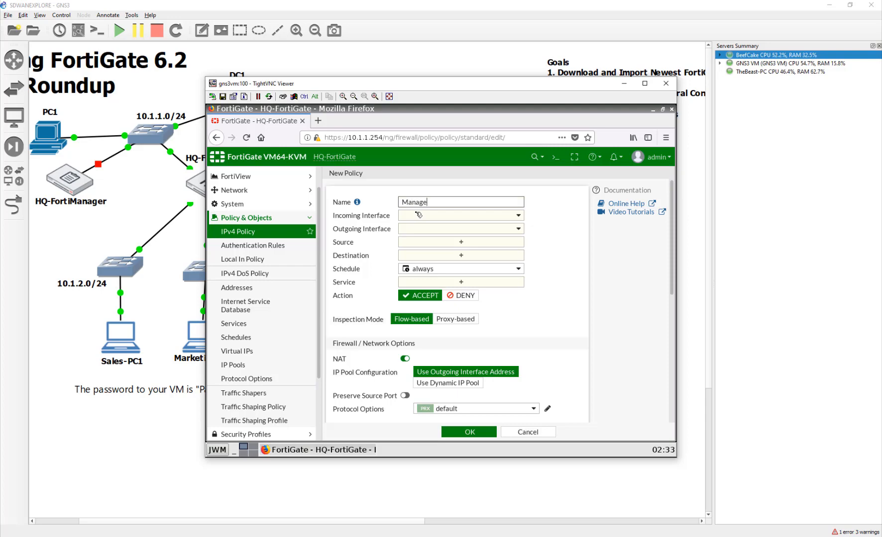
text(memn)
key(BackSpace)
key(BackSpace)
key(BackSpace)
key(BackSpace)
text(me)
key(BackSpace)
key(BackSpace)
key(BackSpace)
key(BackSpace)
key(BackSpace)
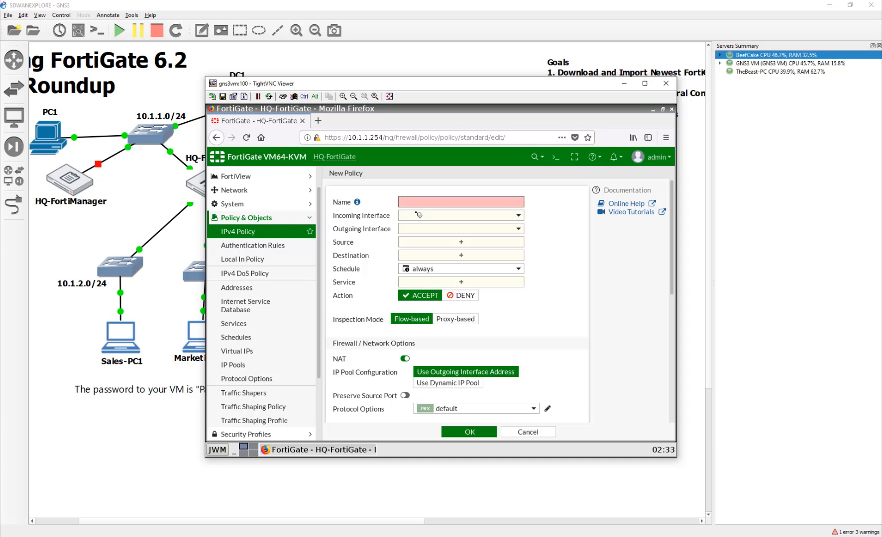
text(MNTto)
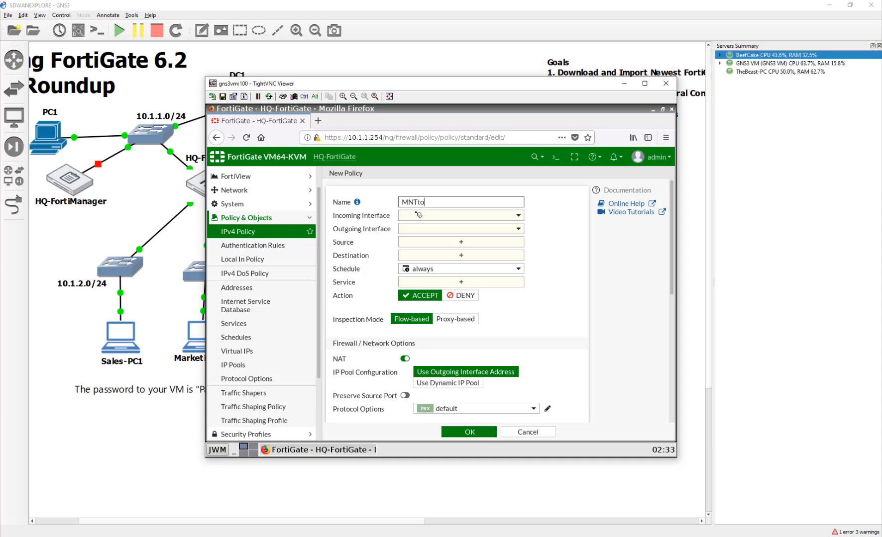
text(PROAccess)
- Set incoming MNGT (port5) and outgoing InternalProduction, fixing the name to MNGTtoPROAccess
click(431, 214)
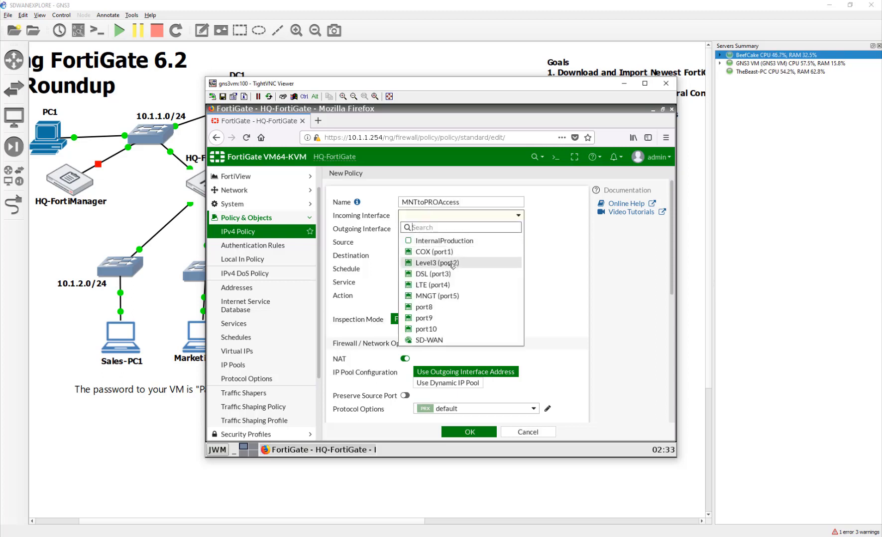
click(438, 296)
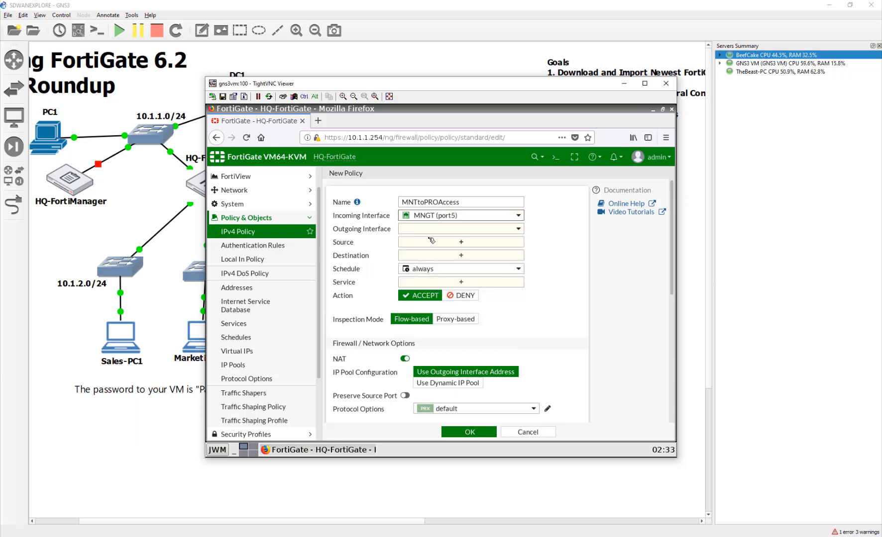
click(412, 202)
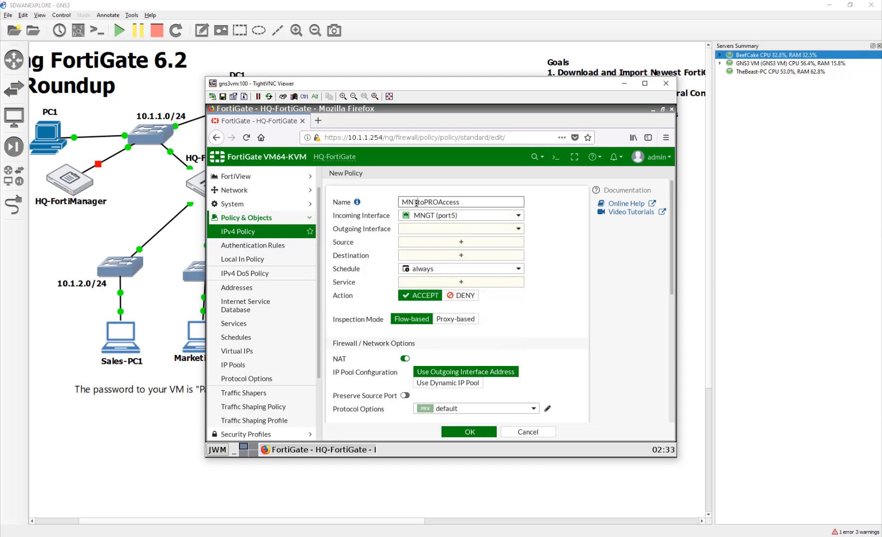
text(T)
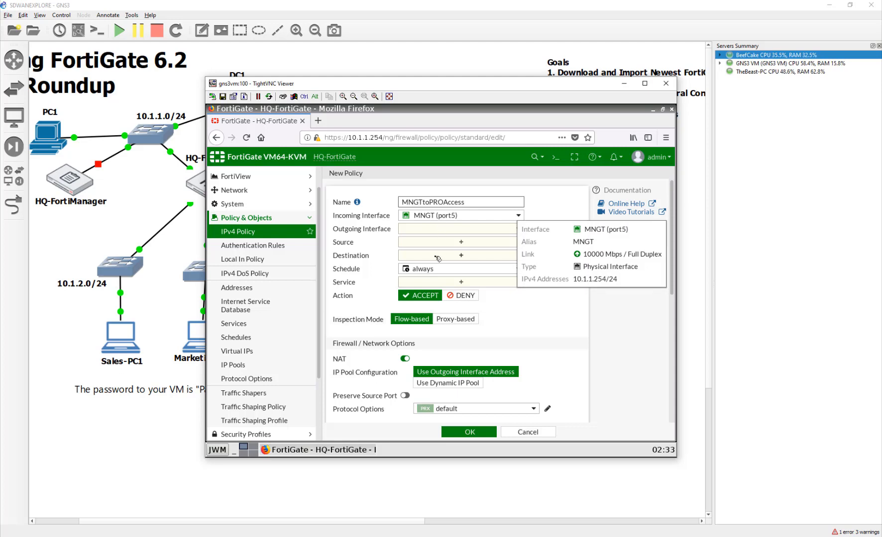
click(424, 229)
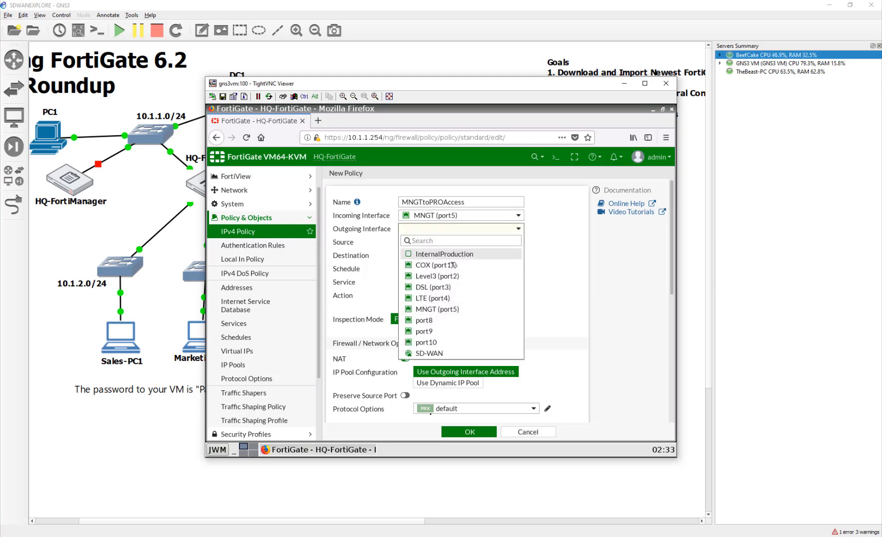
click(453, 255)
- Set source Management, destinations Sales and Marketing, service ALL, and save the policy
click(444, 246)
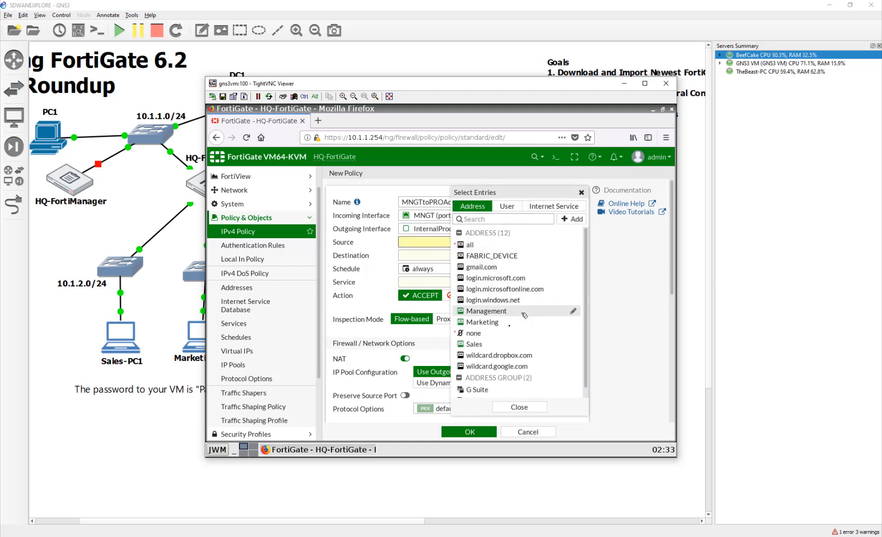
click(486, 311)
click(427, 267)
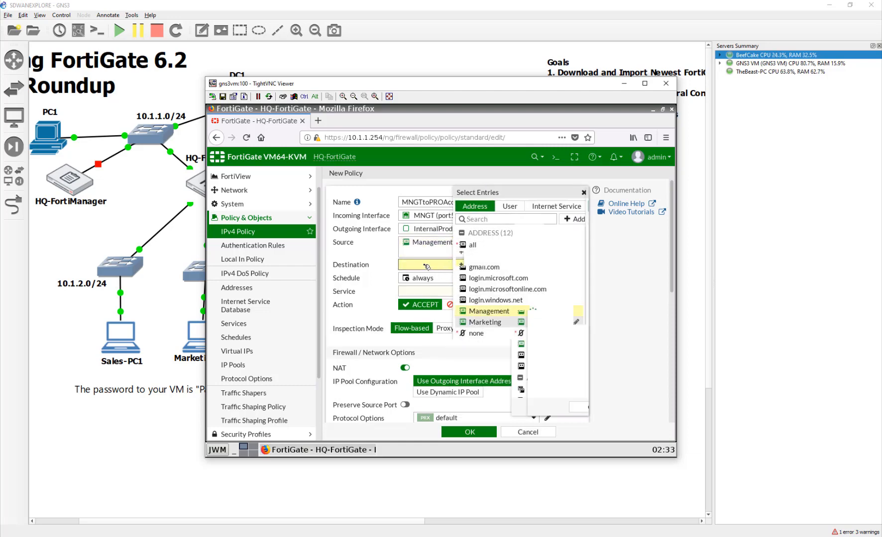
click(474, 344)
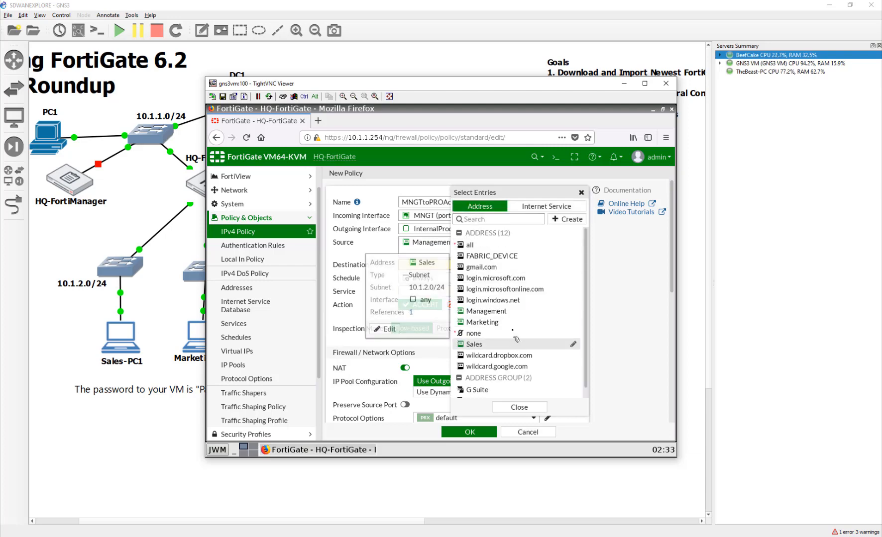
click(480, 322)
click(424, 310)
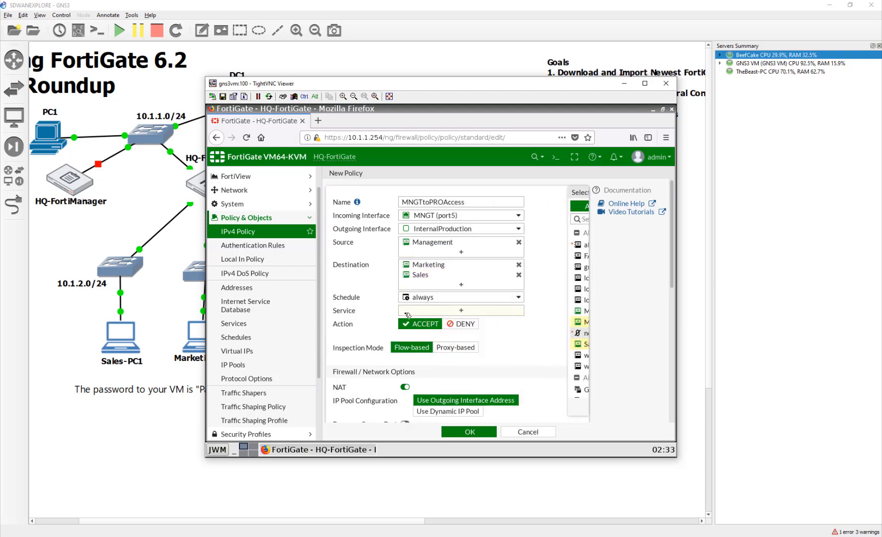
click(472, 241)
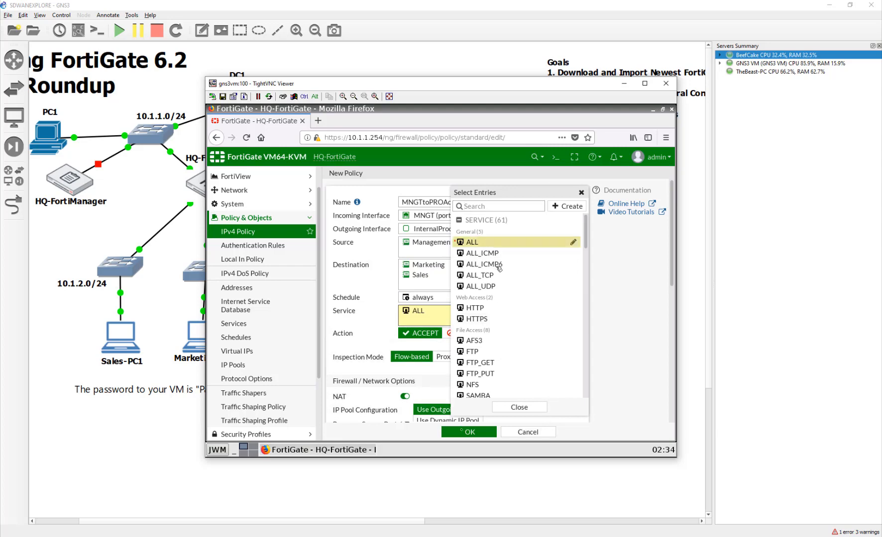
click(519, 408)
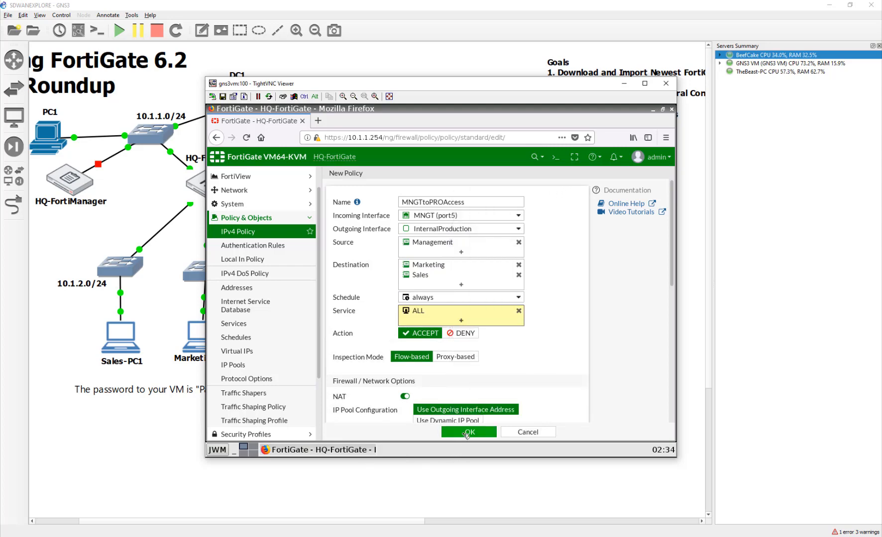
click(469, 432)
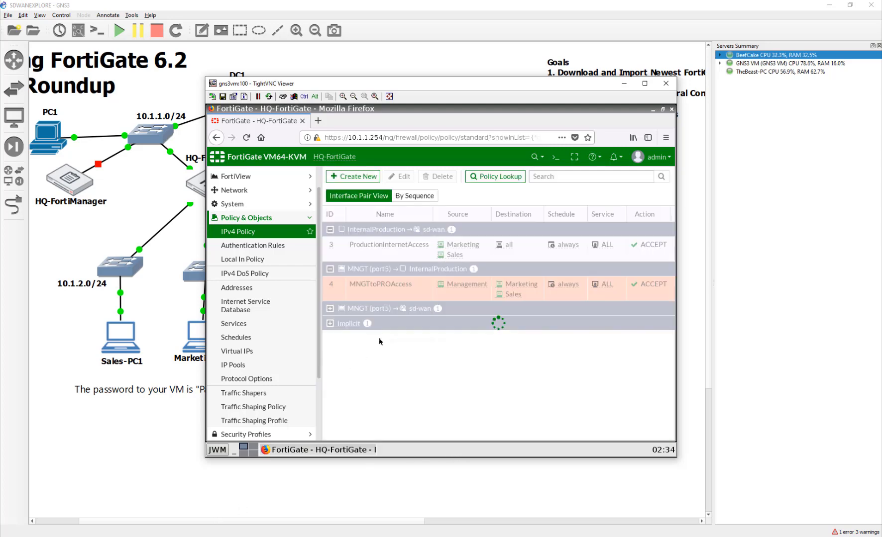
- Start another new IPv4 policy from the policy list
drag(422, 428, 365, 309)
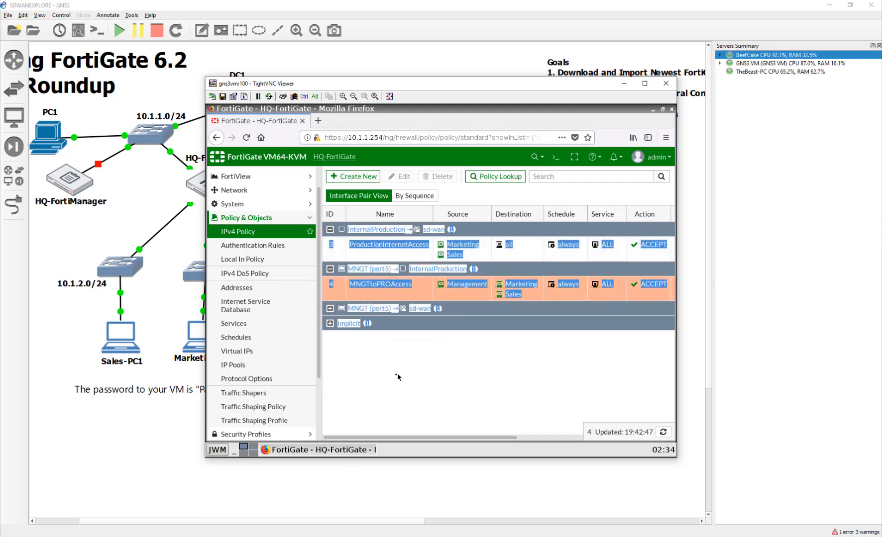
click(365, 182)
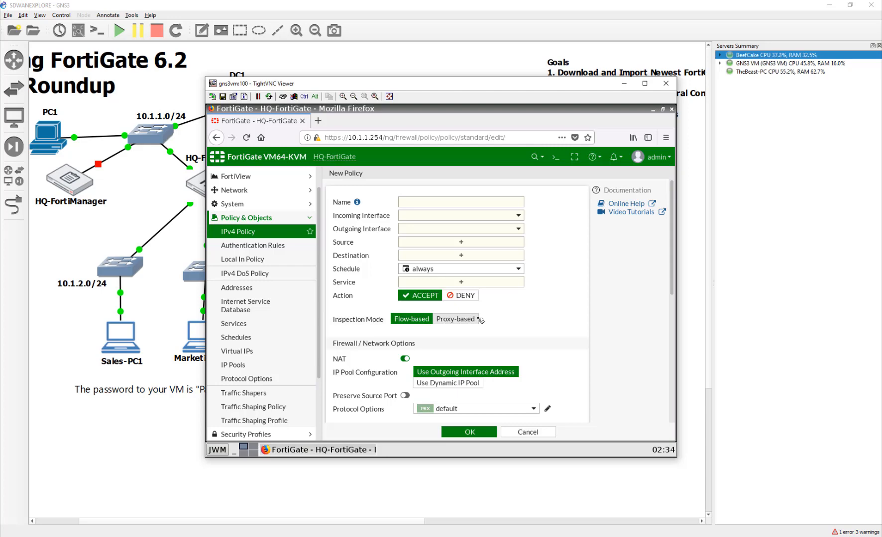
- Name the policy PROtoMNGTAccess, from InternalProduction to MNGT (port5)
click(443, 200)
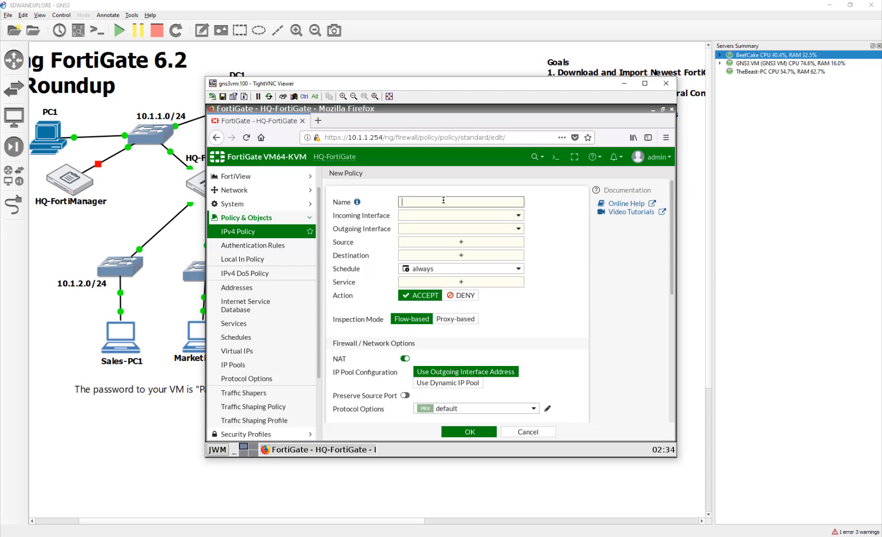
text(PROtoMNGTAccess)
click(455, 216)
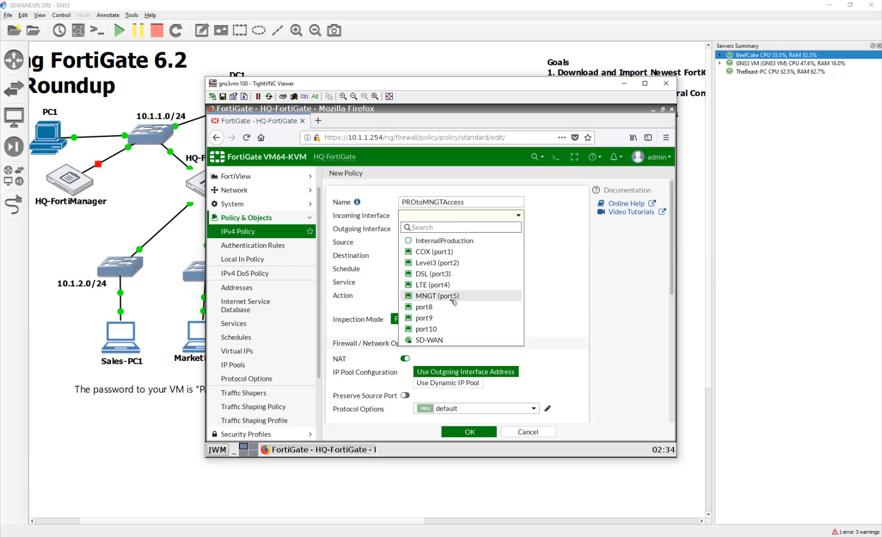
click(443, 240)
click(444, 229)
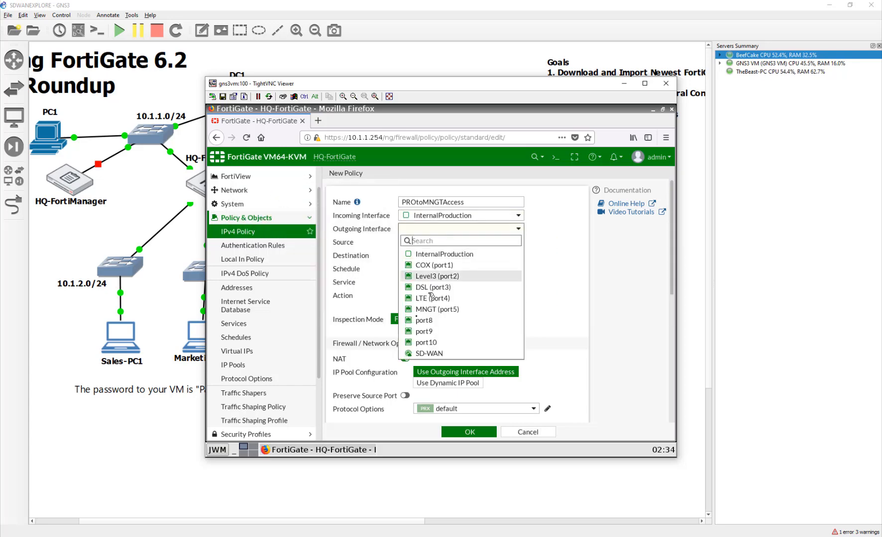
click(454, 310)
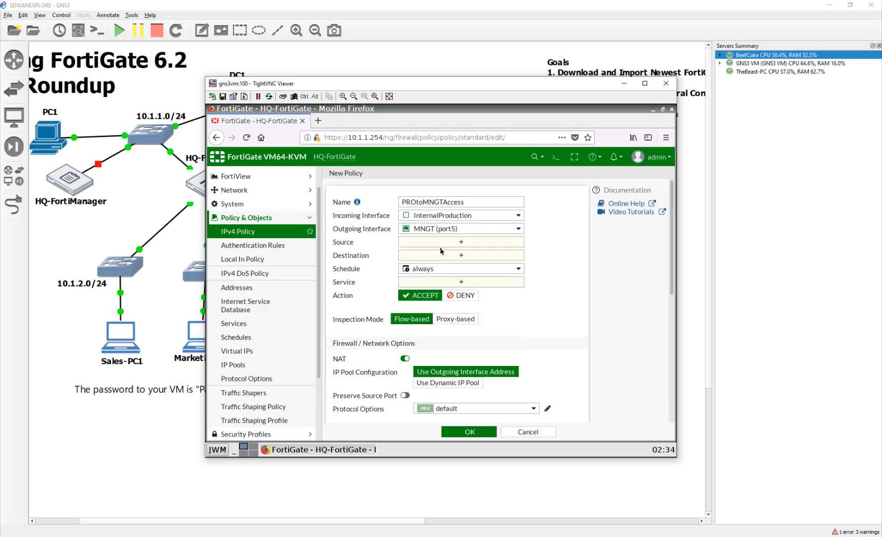
- Add Management and Marketing as sources and begin creating a new destination address
click(441, 242)
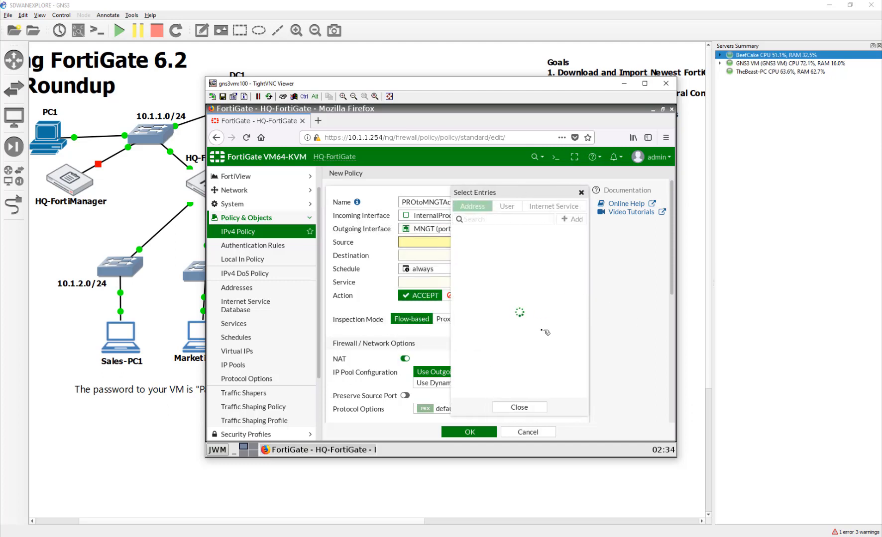
click(524, 325)
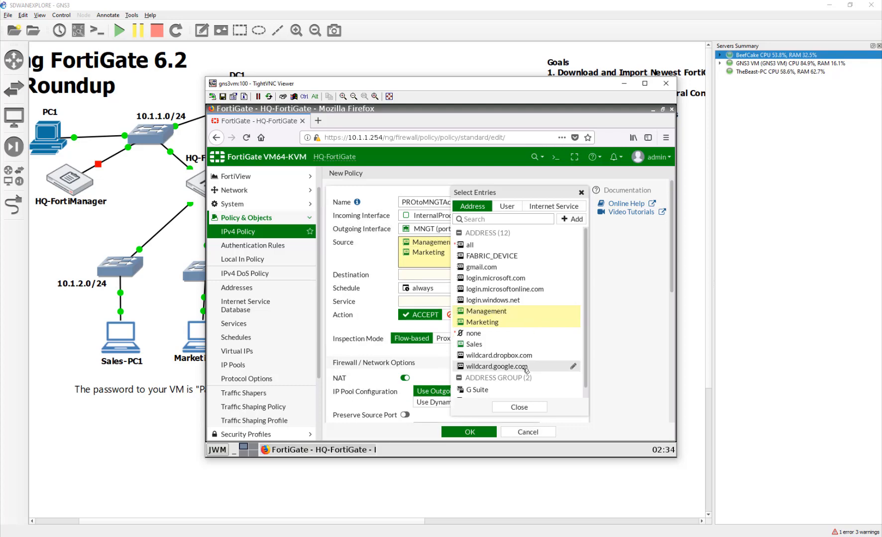
mouse_move(526, 371)
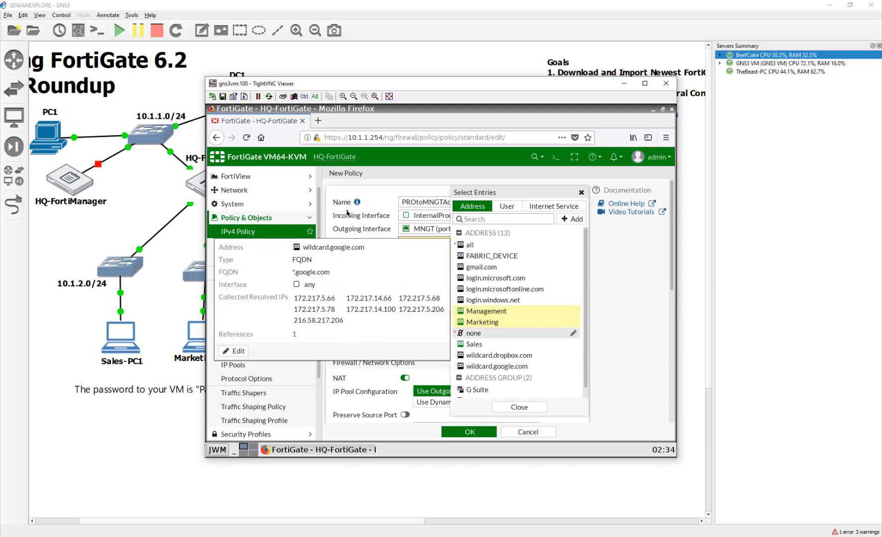
click(405, 273)
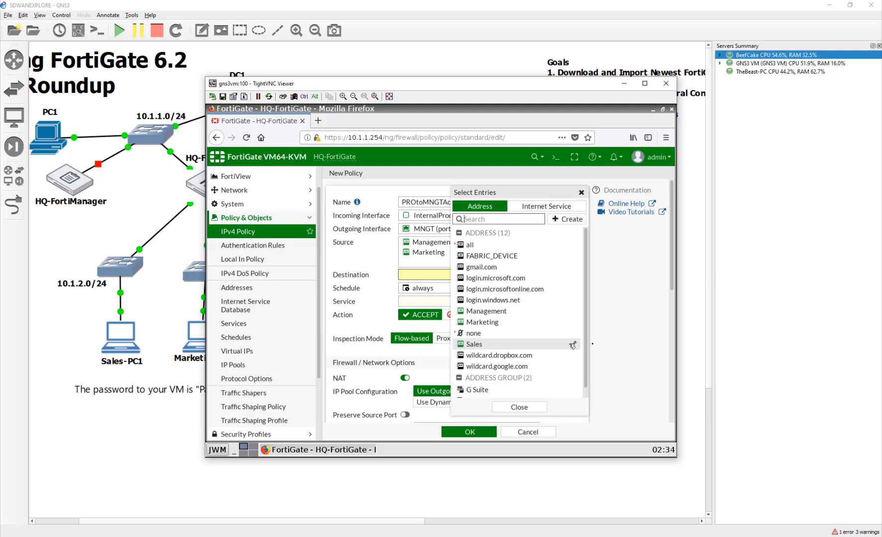
click(576, 221)
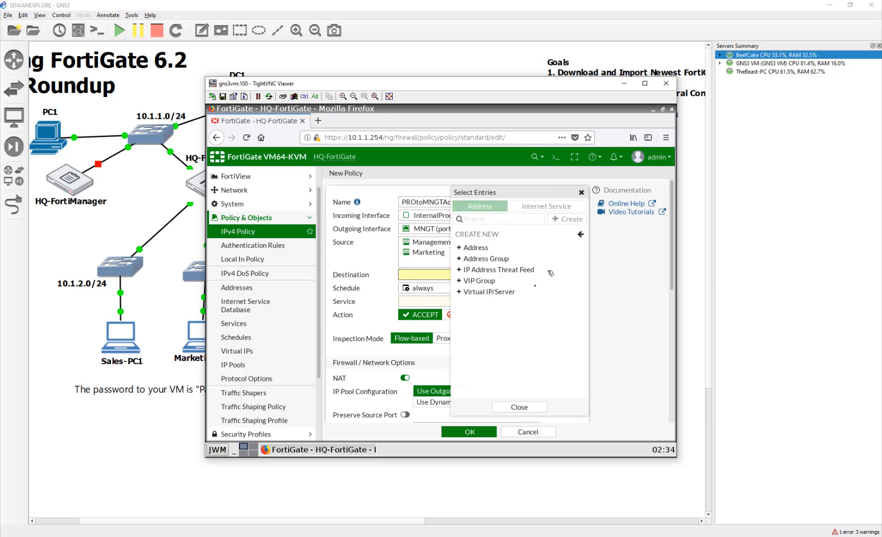
- Create a purple DC1 Subnet address object for 10.1.1.1/32
click(509, 248)
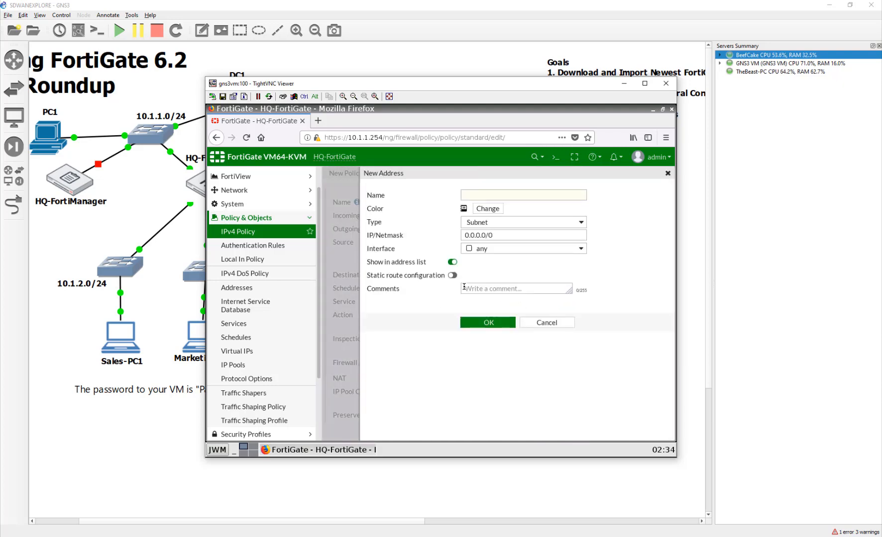
click(500, 195)
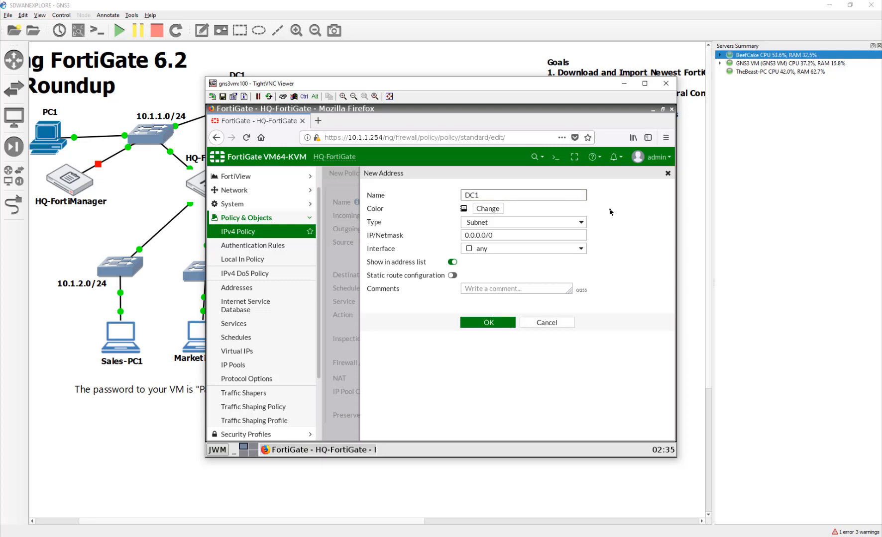
click(574, 226)
click(572, 227)
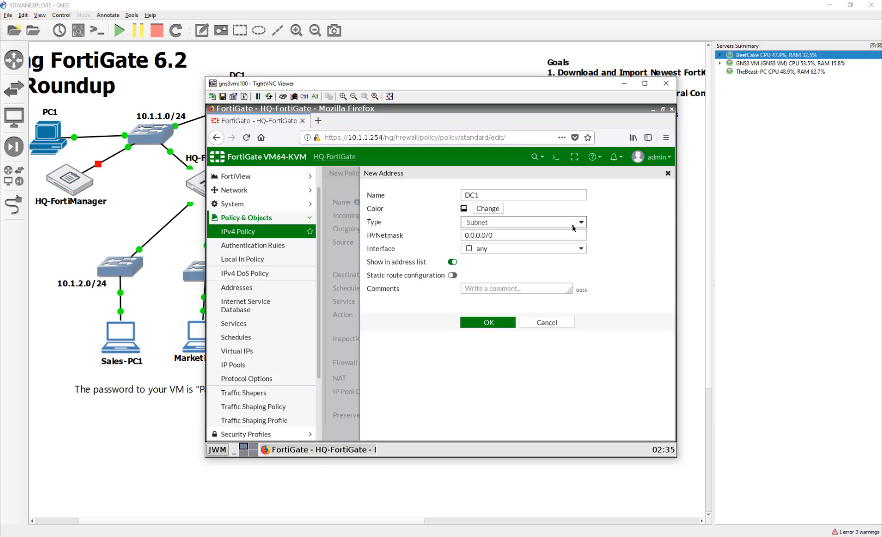
click(574, 228)
click(573, 228)
key(Tab)
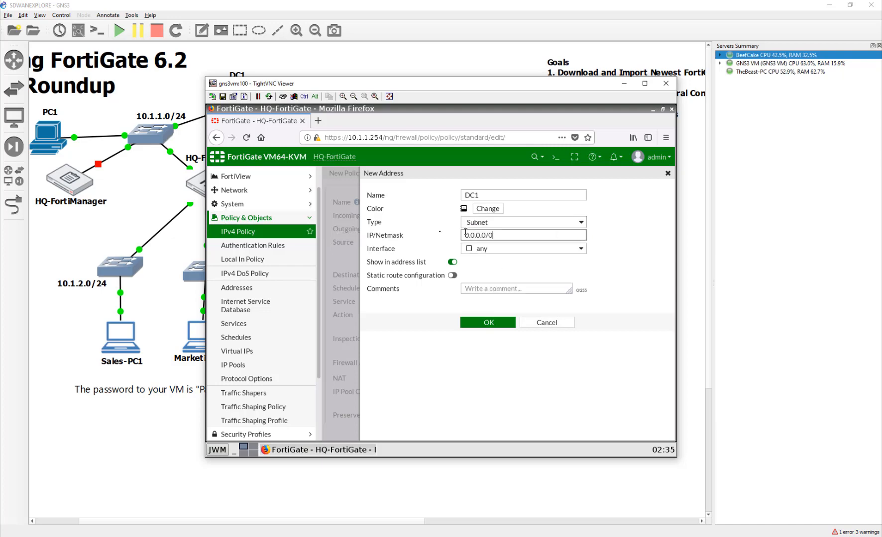
text(10.1.)
click(478, 209)
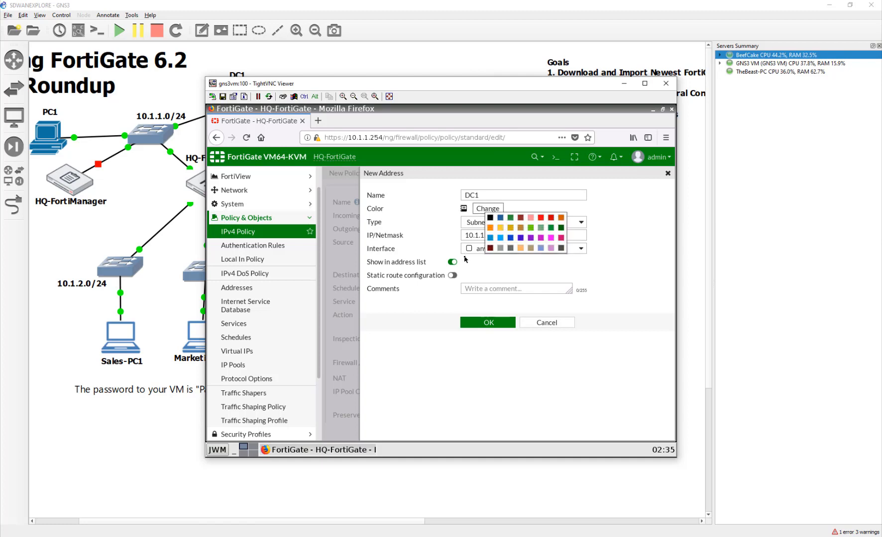
click(521, 239)
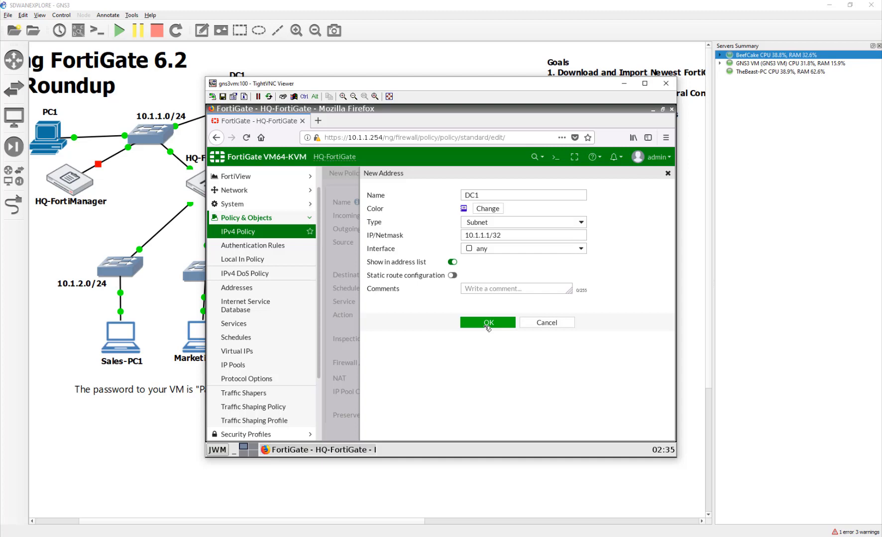
click(488, 324)
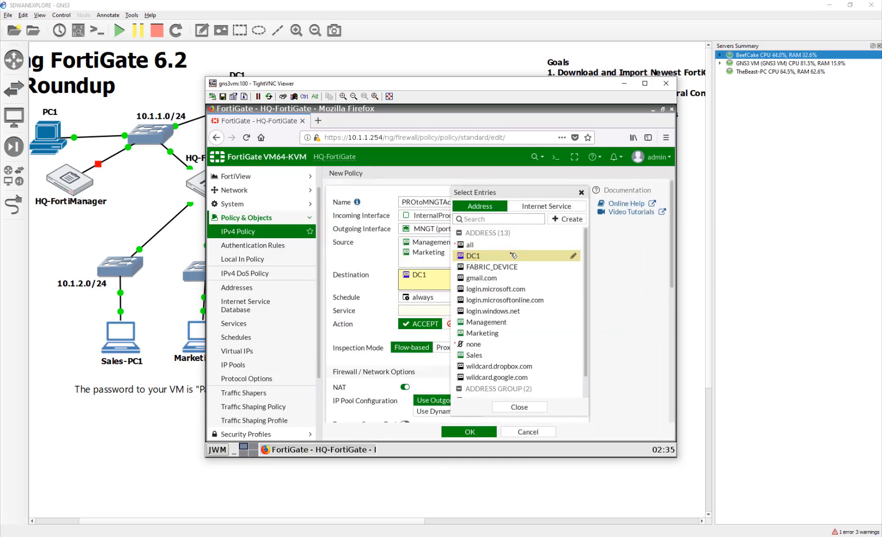
- Keep DC1 as destination, choose service ALL, disable NAT, and save PROtoMNGTAccess
click(482, 431)
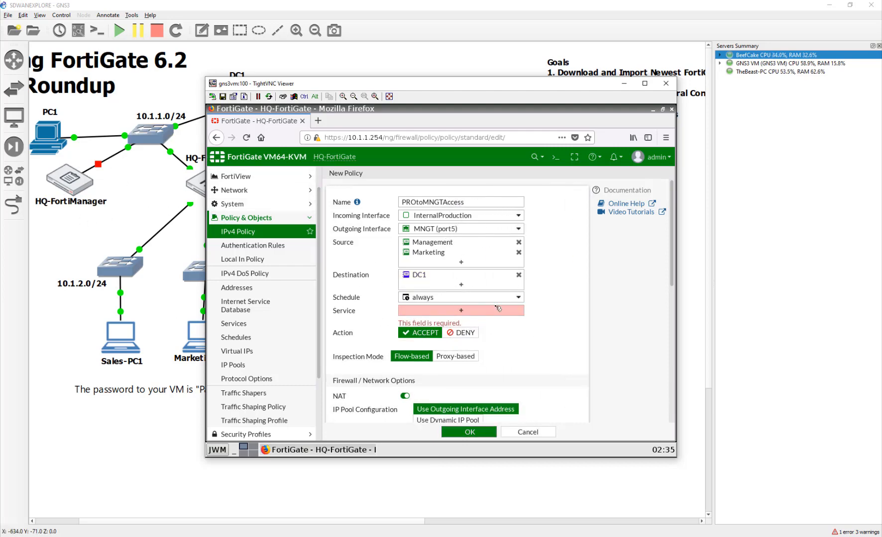
click(485, 316)
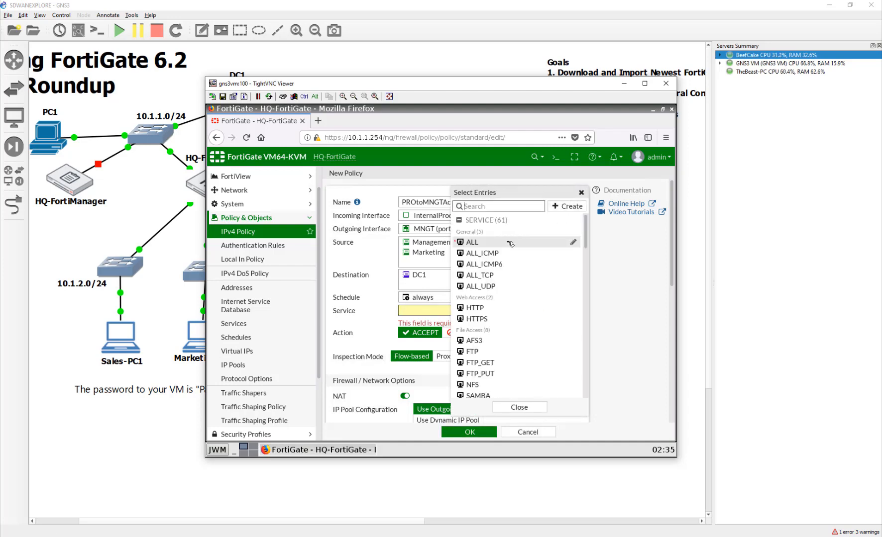
click(388, 344)
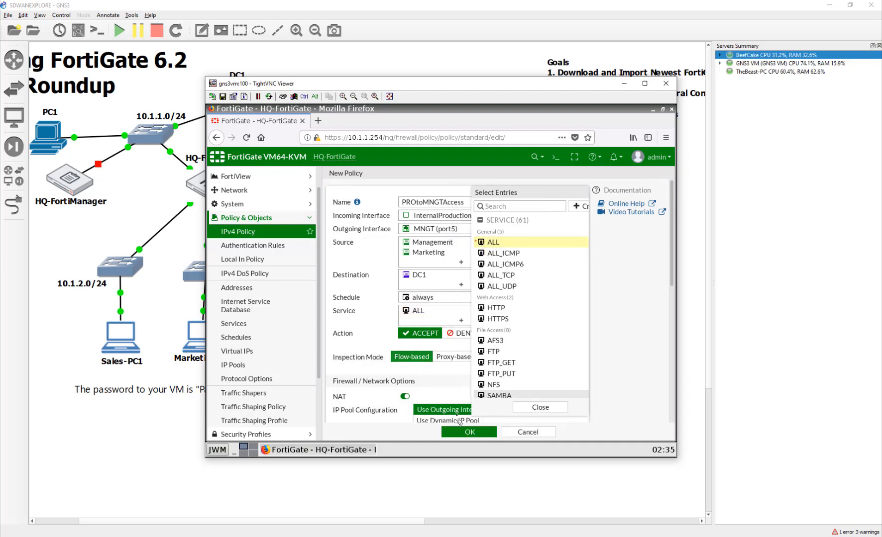
click(407, 397)
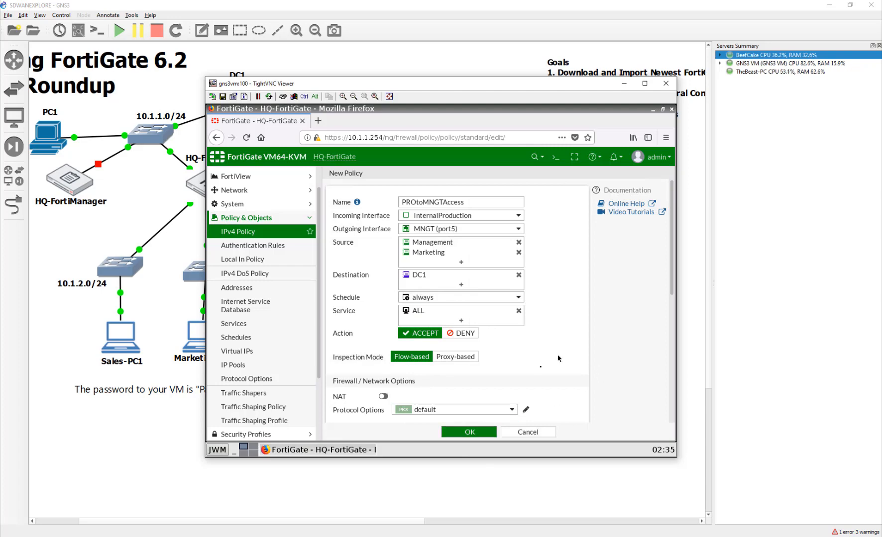
click(470, 432)
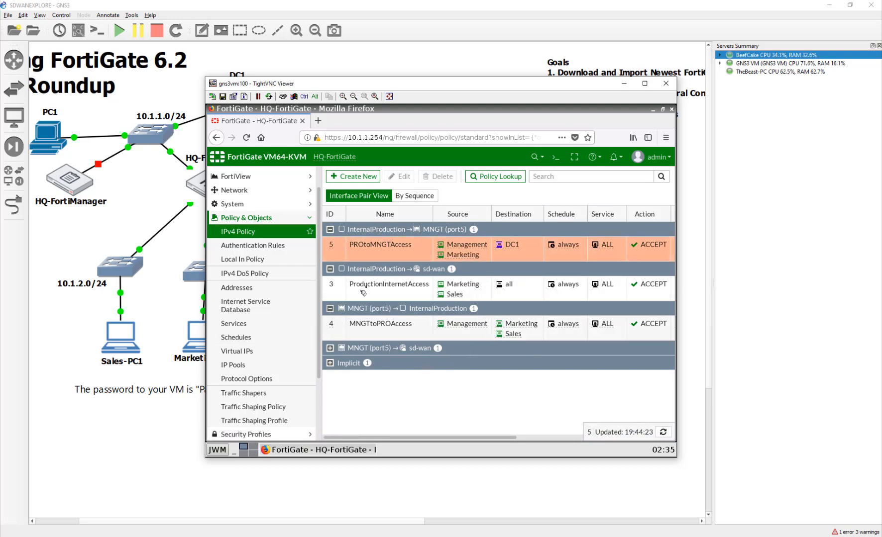
- Disable NAT on MNGTtoPROAccess, save it, and return to the GNS3 topology
double_click(368, 326)
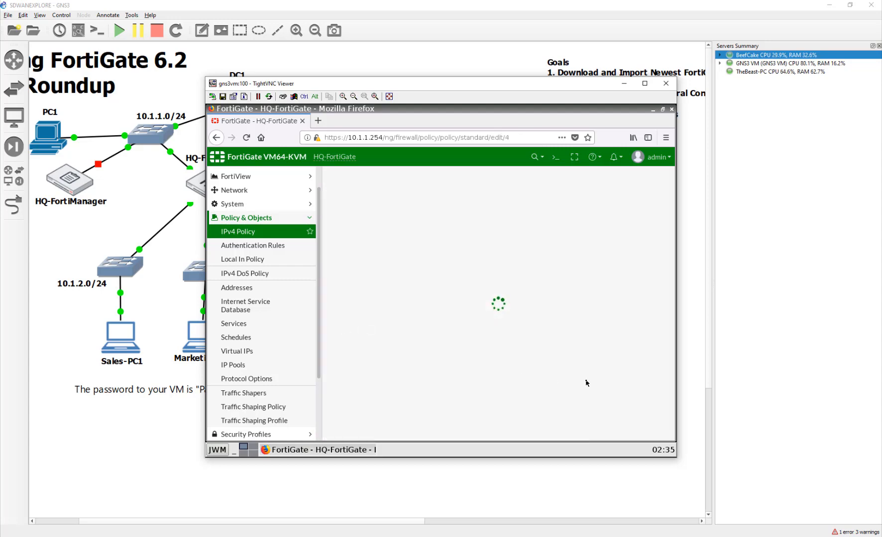
click(411, 397)
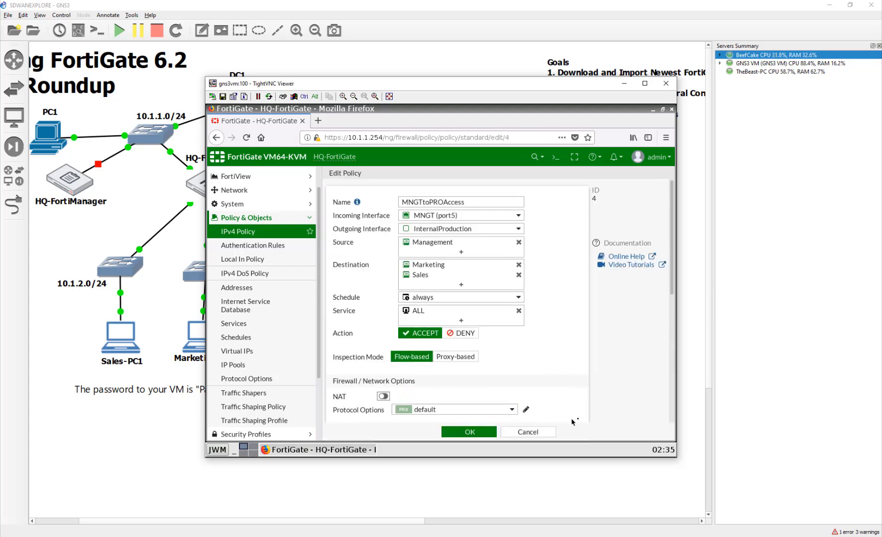
click(494, 433)
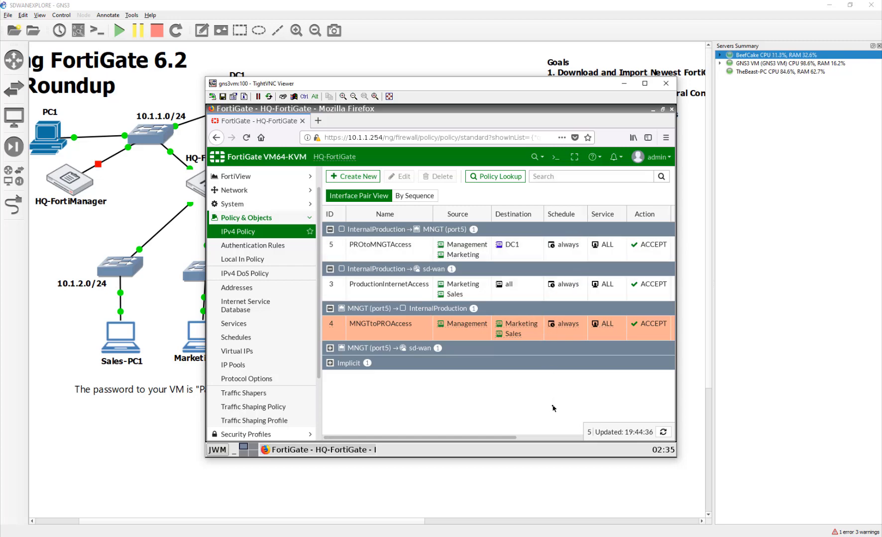
click(518, 490)
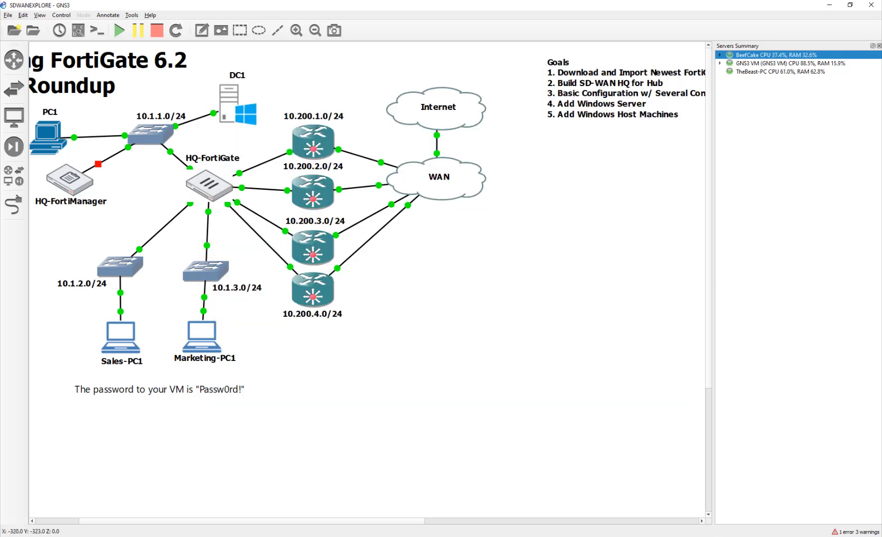
- Close DC1's finished role wizard and launch Promote this server to a domain controller
key(alt+Tab)
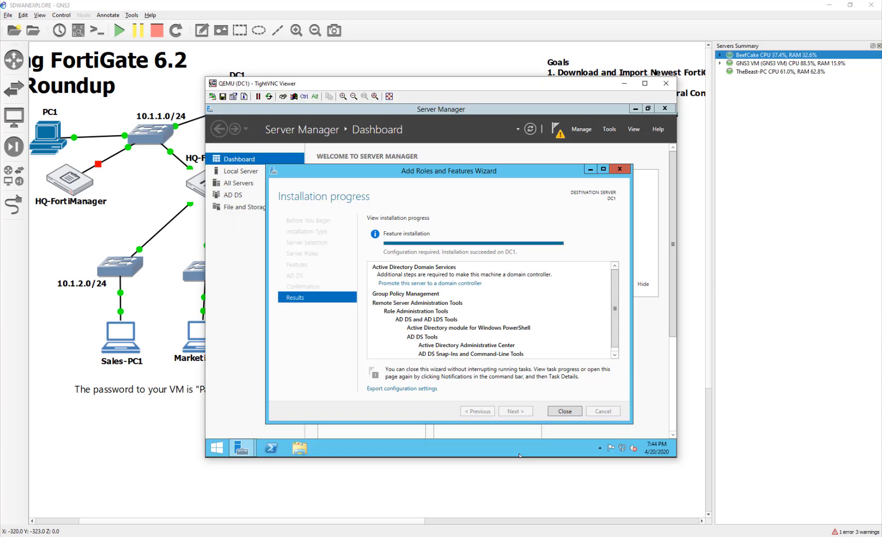
click(567, 411)
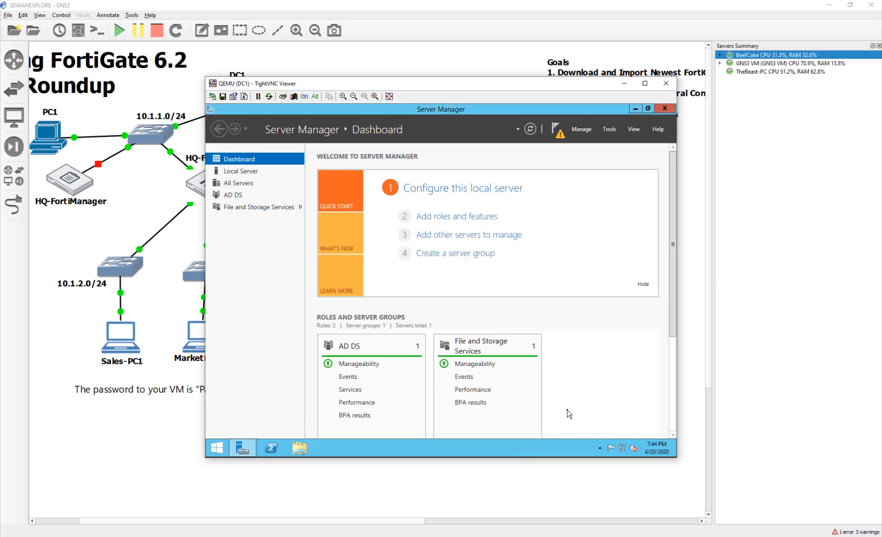
click(563, 141)
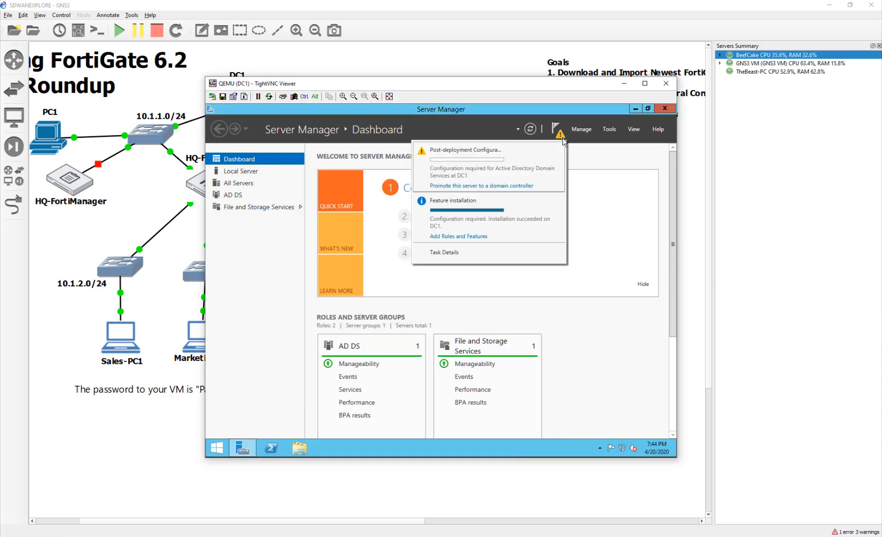
click(486, 187)
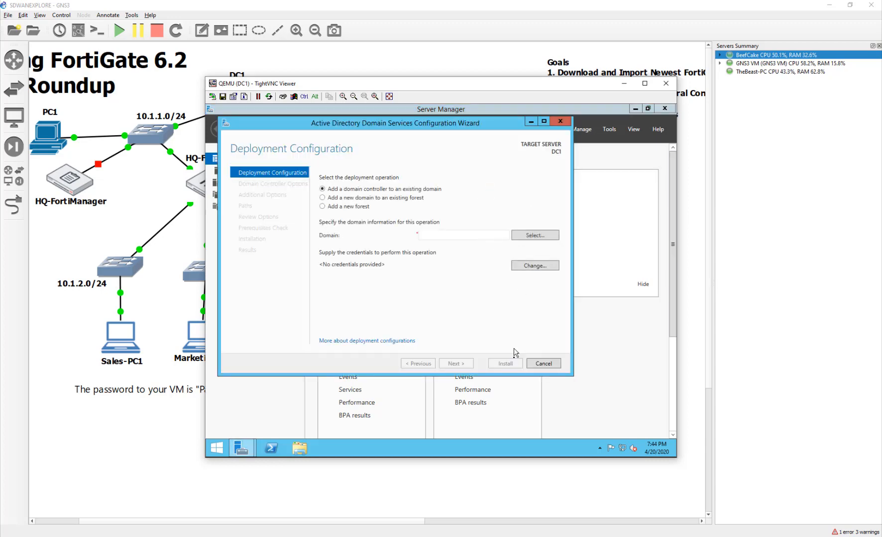
- Choose Add a new forest with root domain name ITNINJA.lab
click(341, 206)
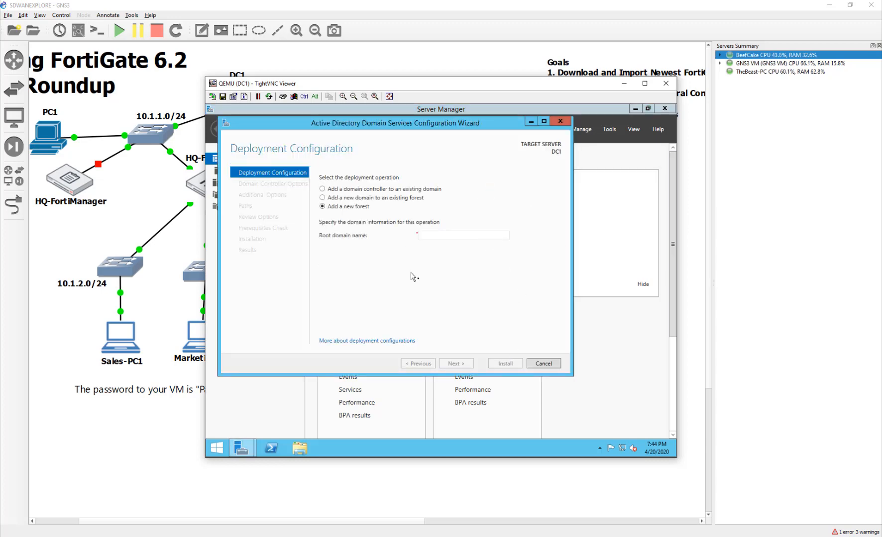
click(429, 234)
text(ITNINJA.lab)
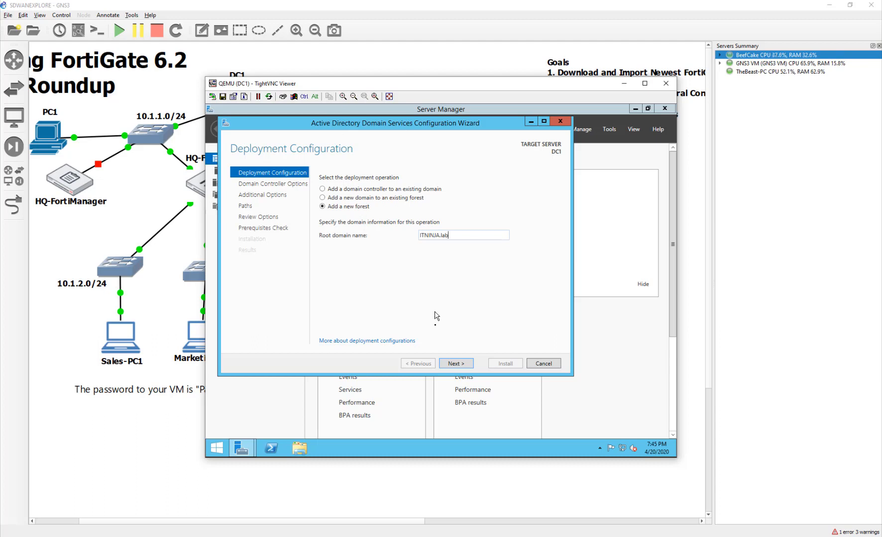
- Enter and confirm the Directory Services Restore Mode password, then continue past DNS Options
click(451, 364)
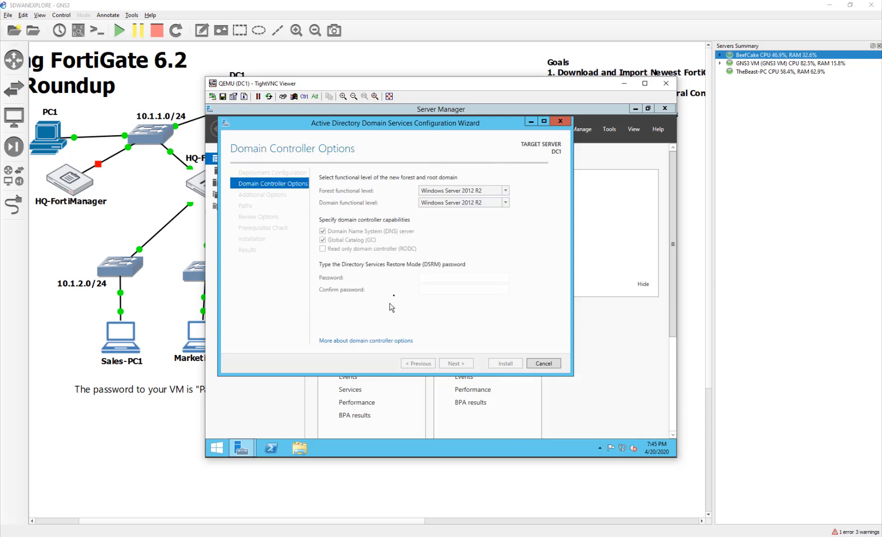
text(P)
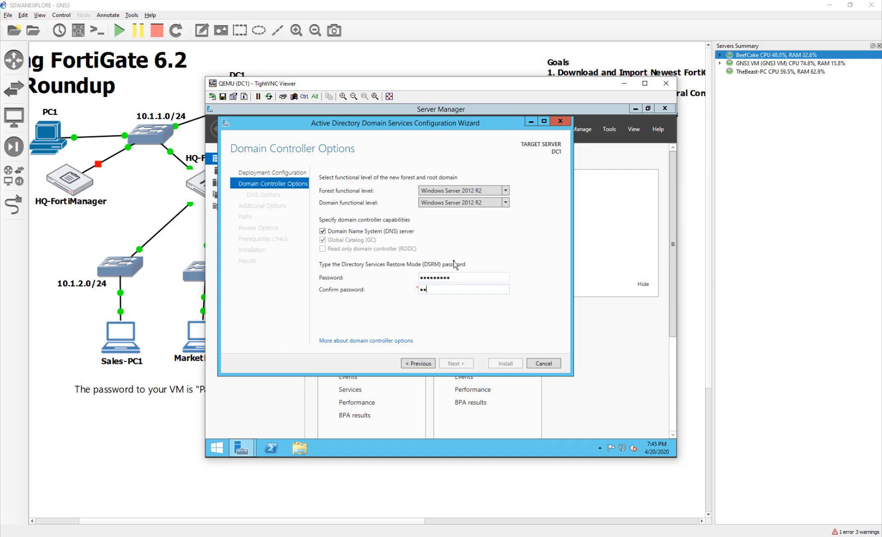
key(Return)
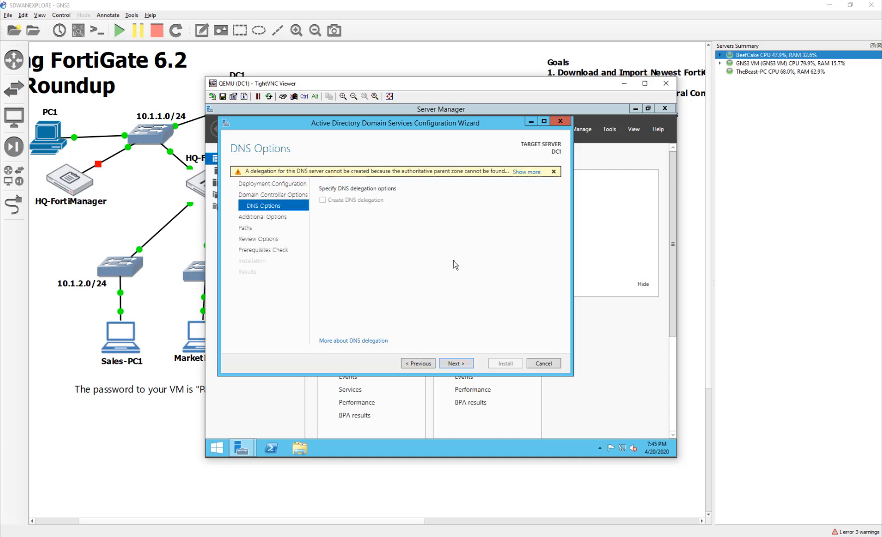
click(459, 364)
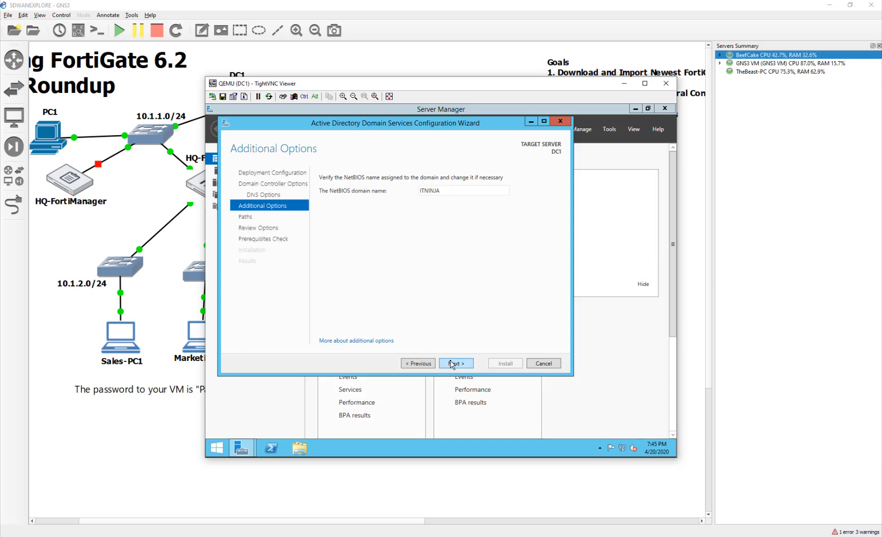
- Accept NetBIOS name ITNINJA and the default paths, then install after the prerequisites check
click(451, 364)
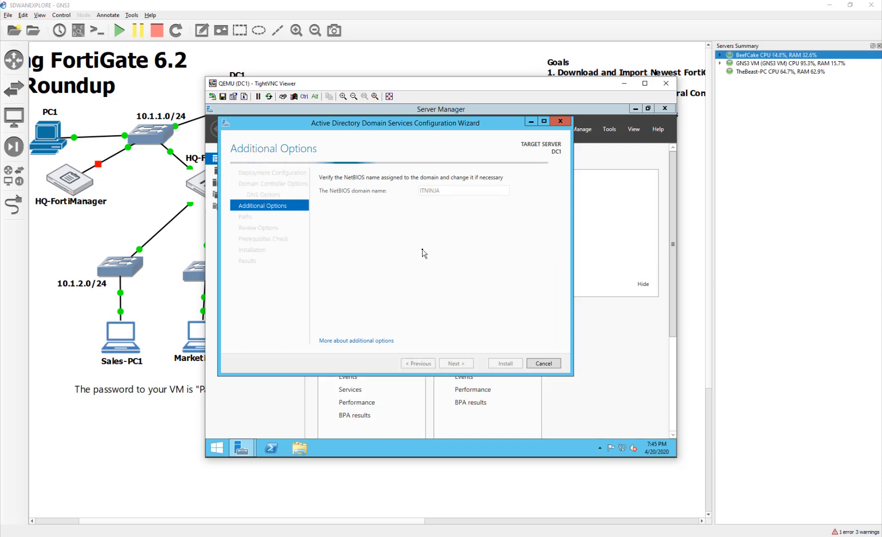
click(462, 367)
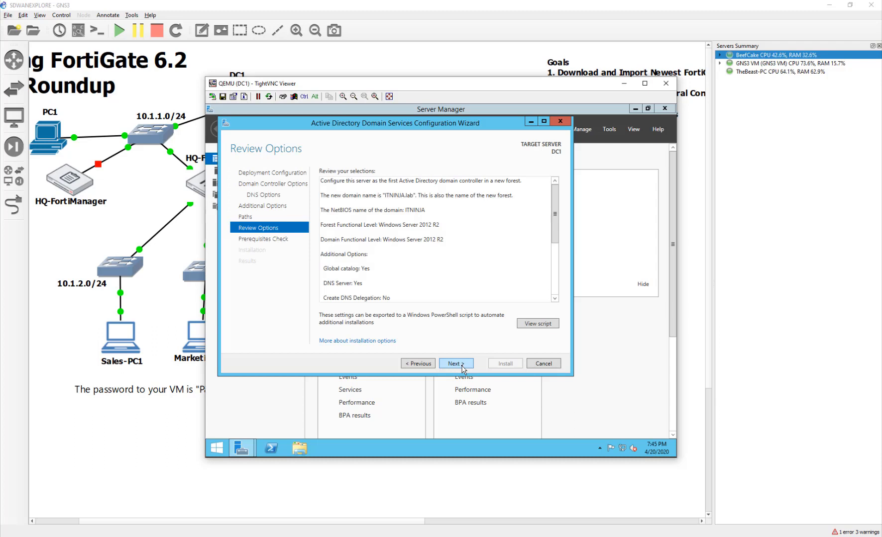
click(462, 366)
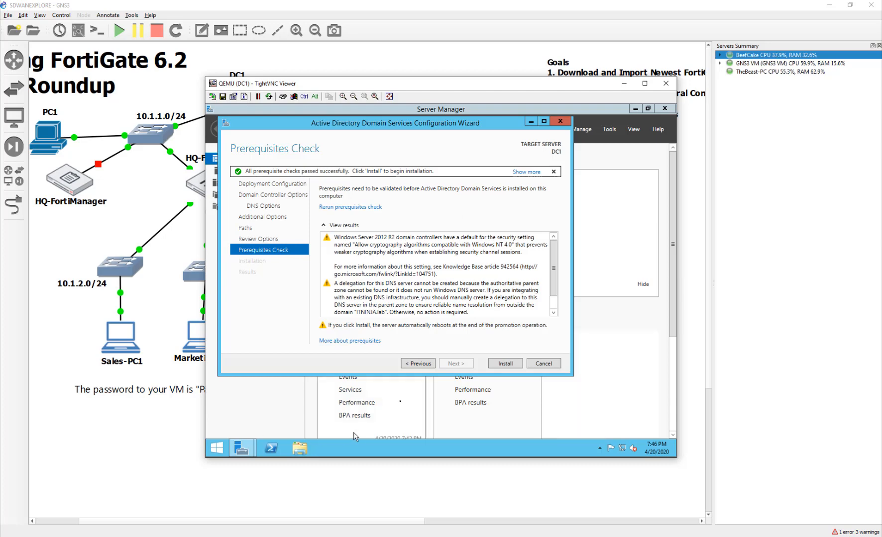
click(504, 364)
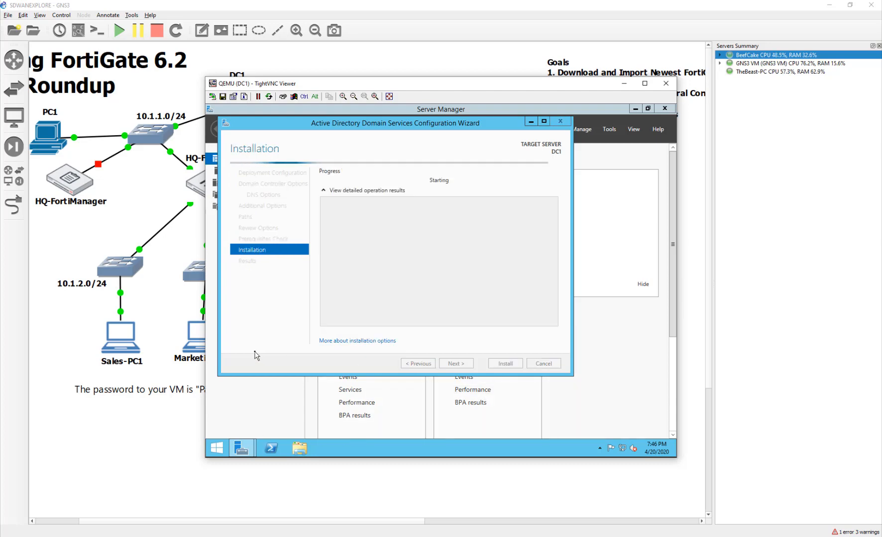